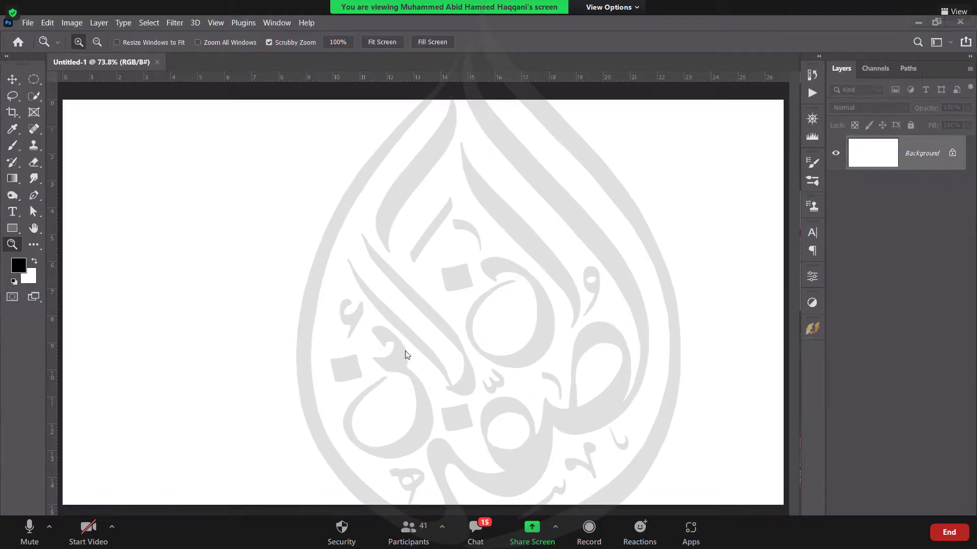
# - Switch to the browser, search Freepik for "banner" and browse the banner designs in the results
pyautogui.hotkey('alt', 'Tab')
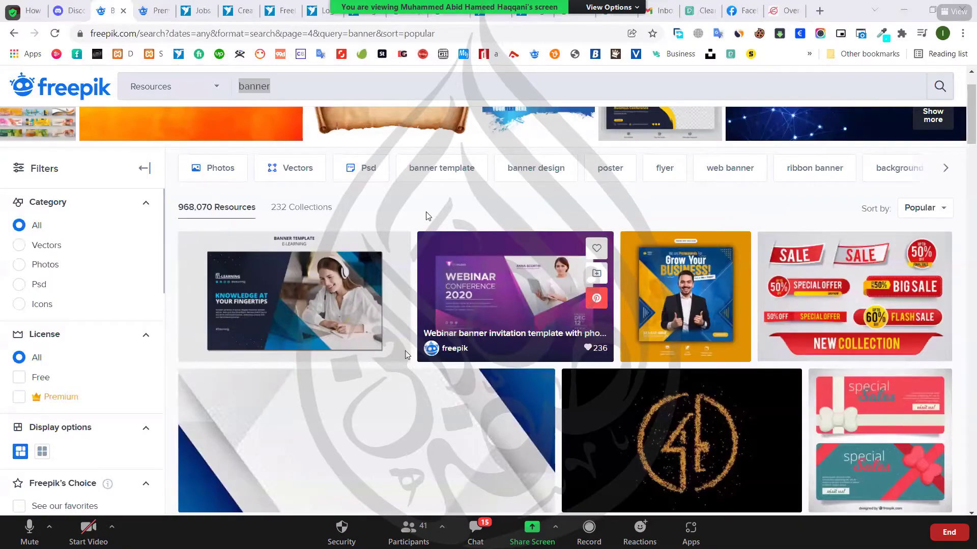
pyautogui.scroll(1, 407, 354)
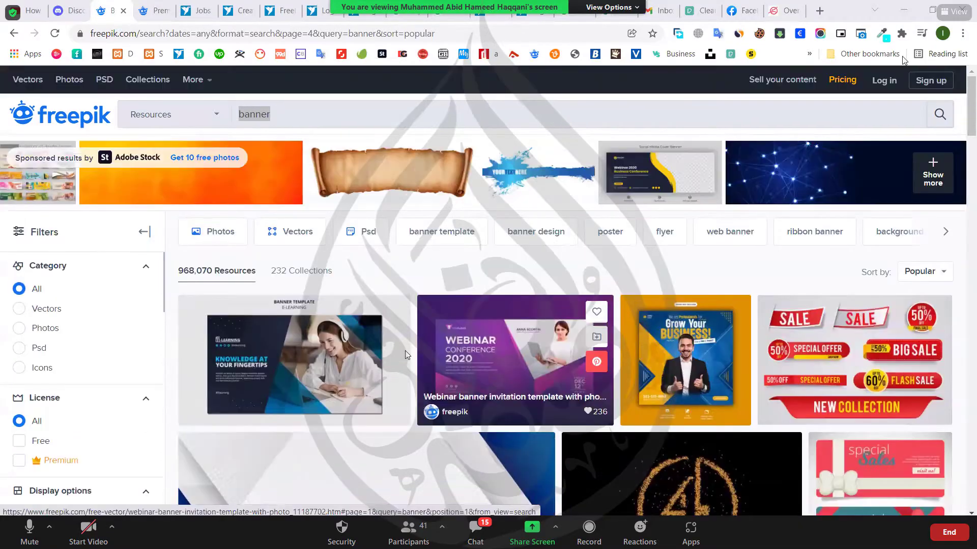
pyautogui.click(839, 11)
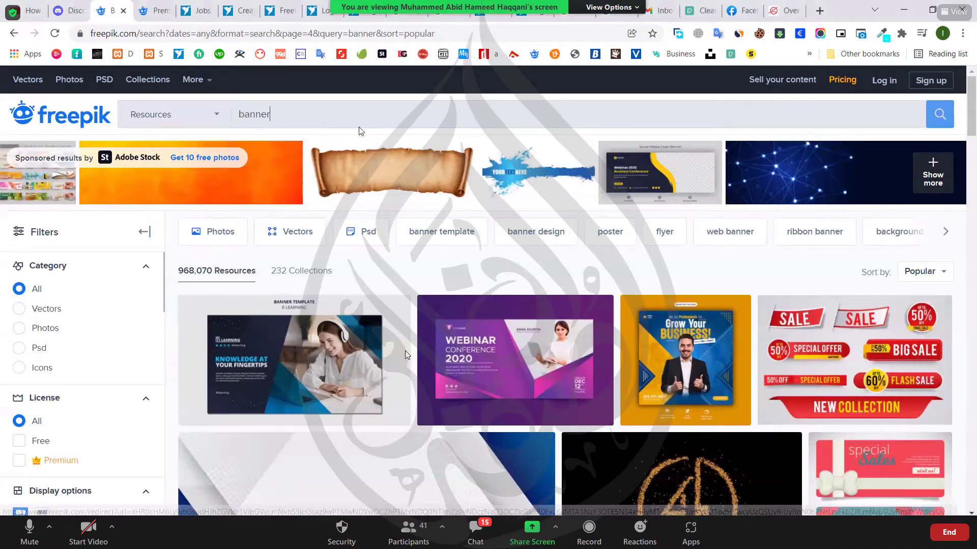
pyautogui.press('Return')
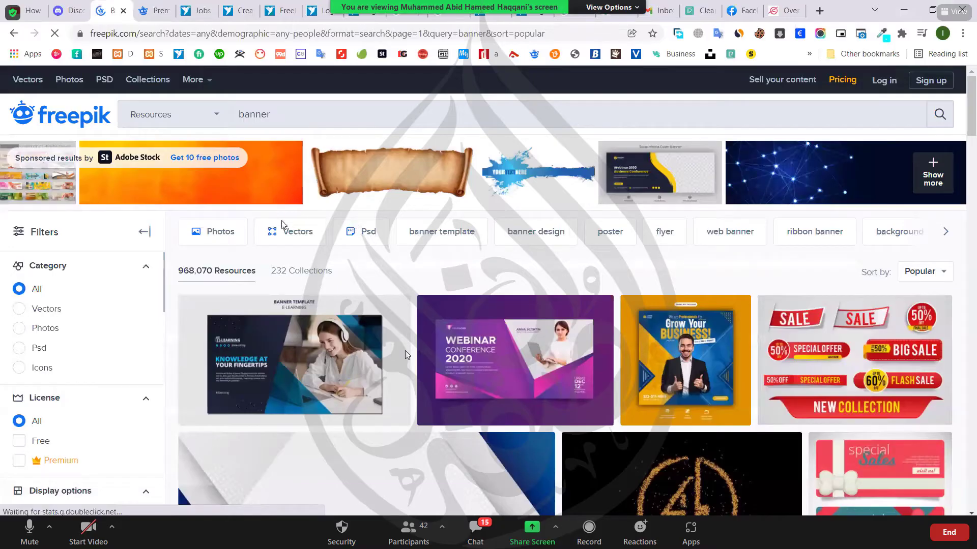
pyautogui.scroll(-5, 269, 257)
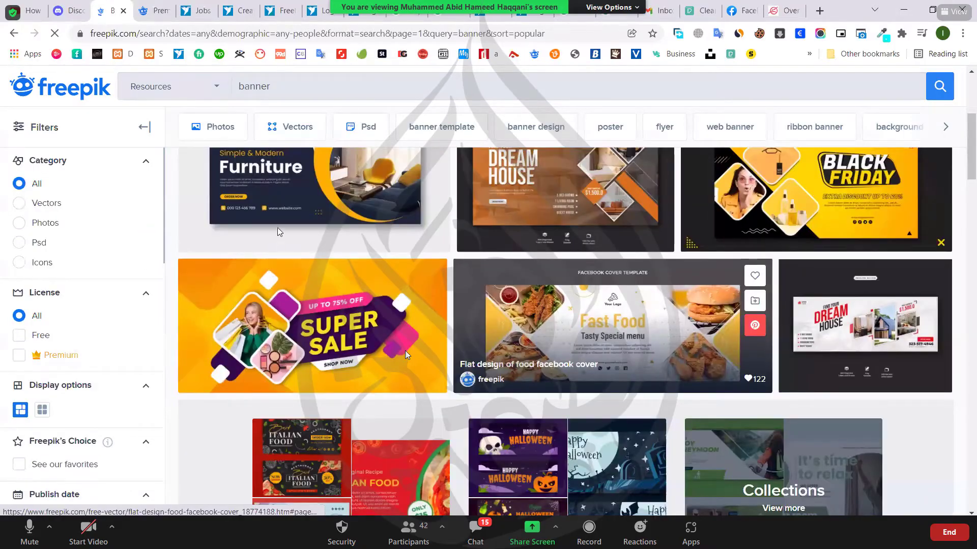
pyautogui.click(357, 226)
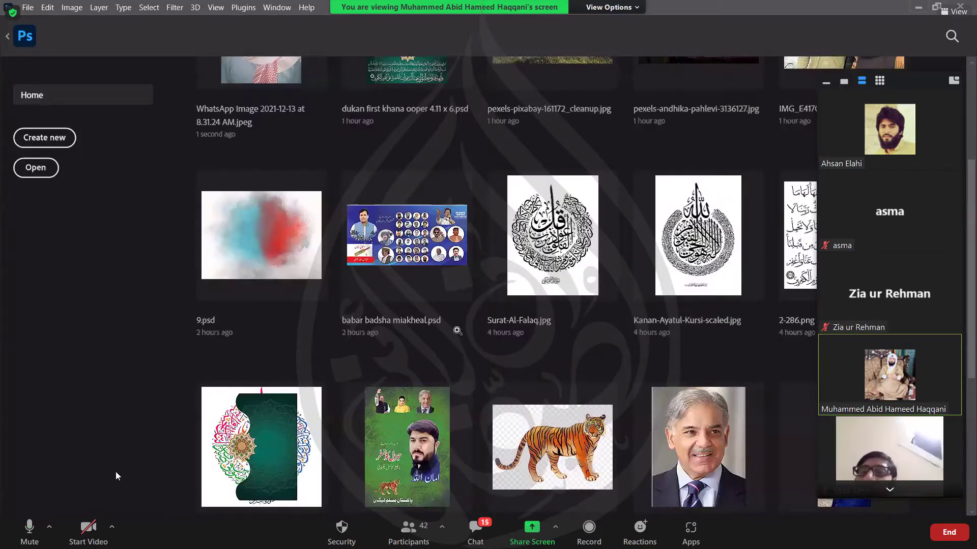
# - Stop the unmuted-request participant's video in the Zoom meeting and mute the host microphone
pyautogui.moveTo(953, 446)
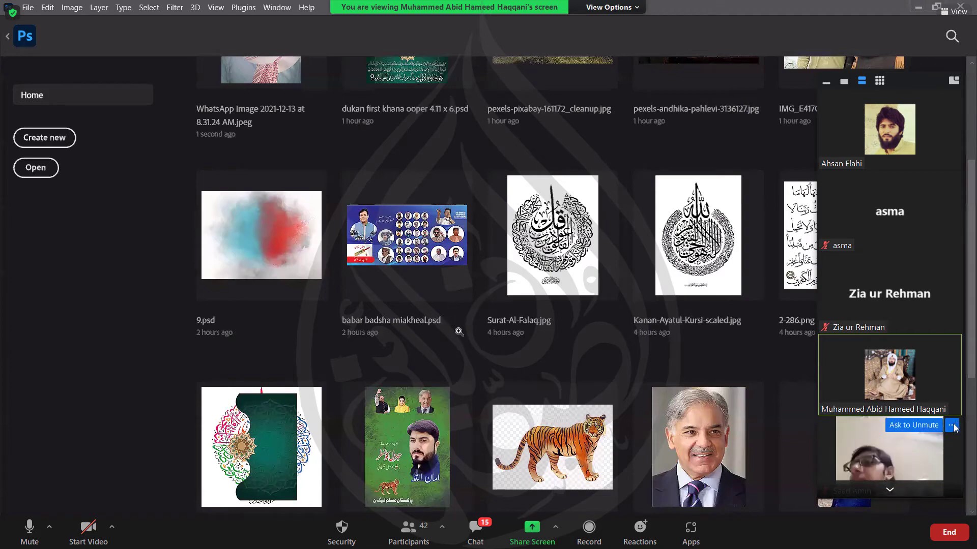
pyautogui.click(951, 425)
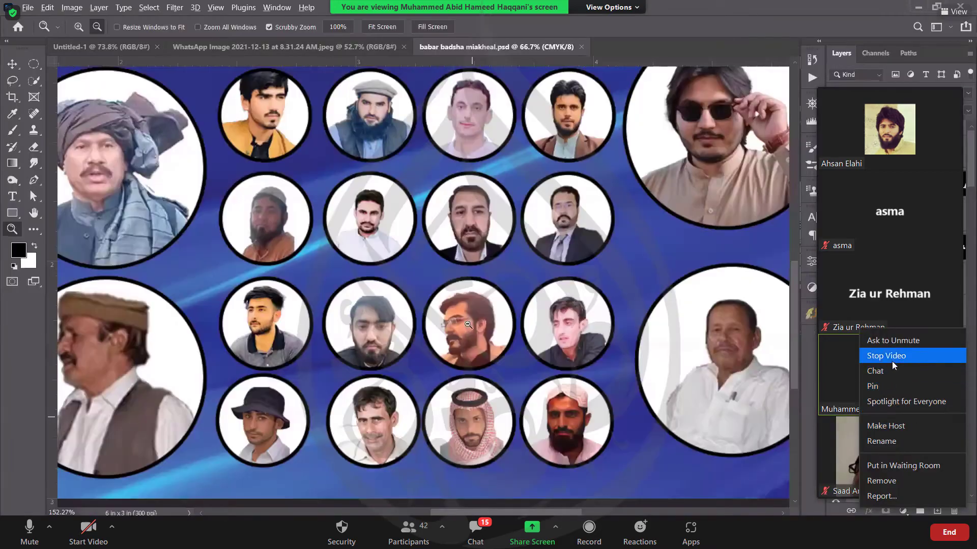
pyautogui.click(893, 357)
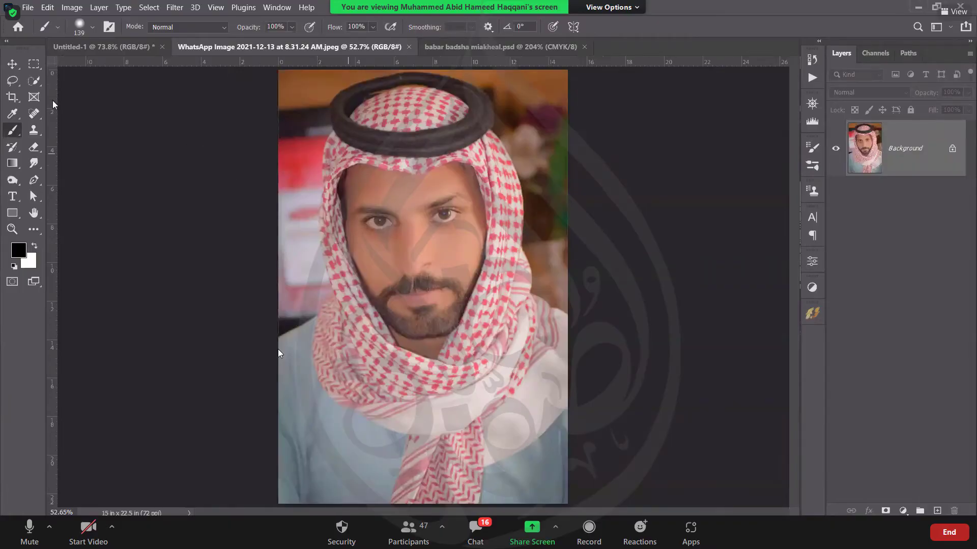
pyautogui.click(30, 532)
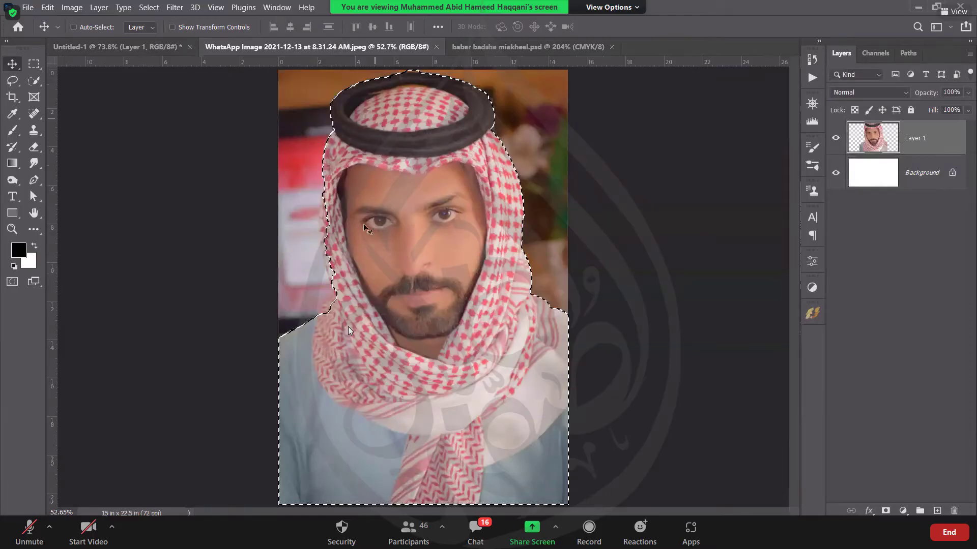
# - Clear the selection in the WhatsApp photo and paste the copied portrait cut-out into Untitled-1
pyautogui.hotkey('ctrl', 'e')
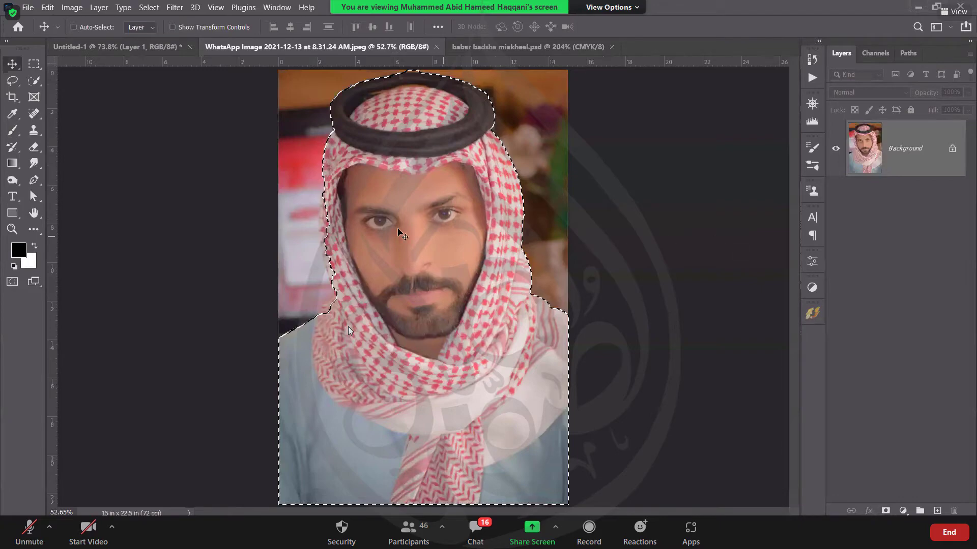
pyautogui.hotkey('ctrl', 'd')
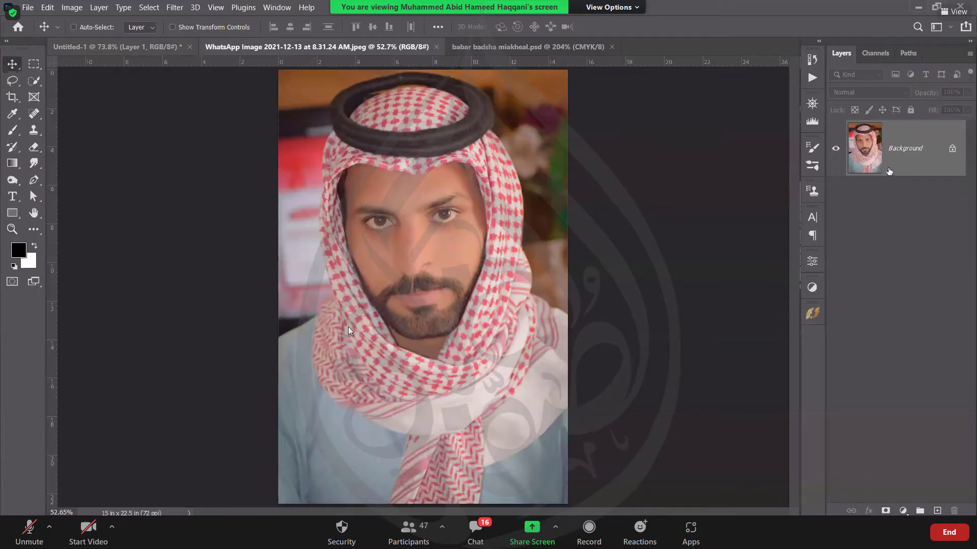
pyautogui.hotkey('ctrl', 'shift', 'Tab')
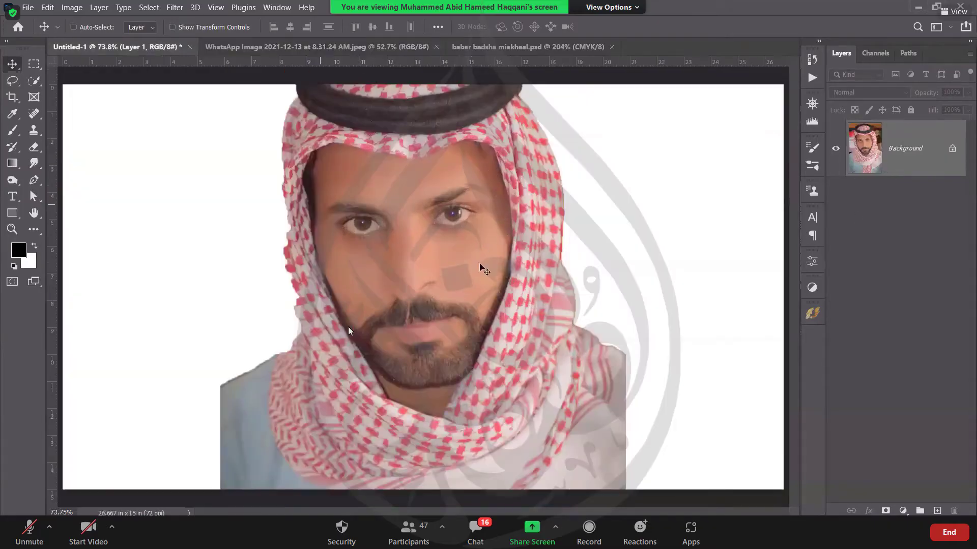
pyautogui.hotkey('ctrl', 'v')
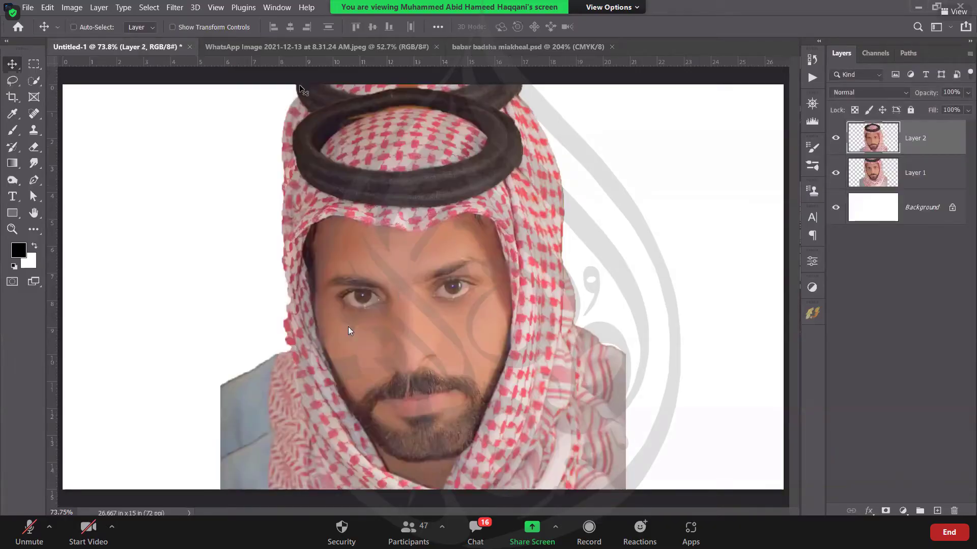
# - Copy the entire WhatsApp photo, paste it into Untitled-1 as a new layer and move it beside the cut-out portrait
pyautogui.hotkey('ctrl', 'Tab')
pyautogui.hotkey('ctrl', 'a')
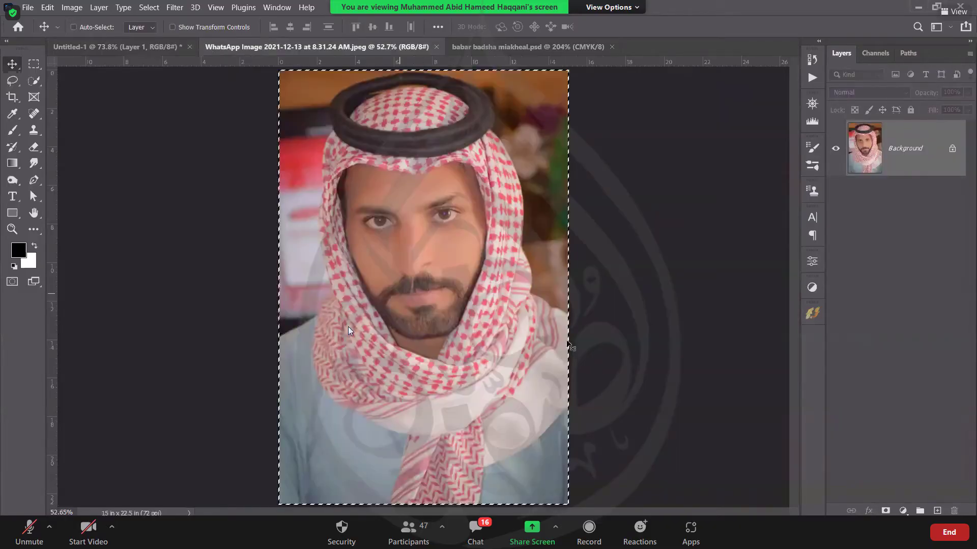
pyautogui.hotkey('ctrl', 'c')
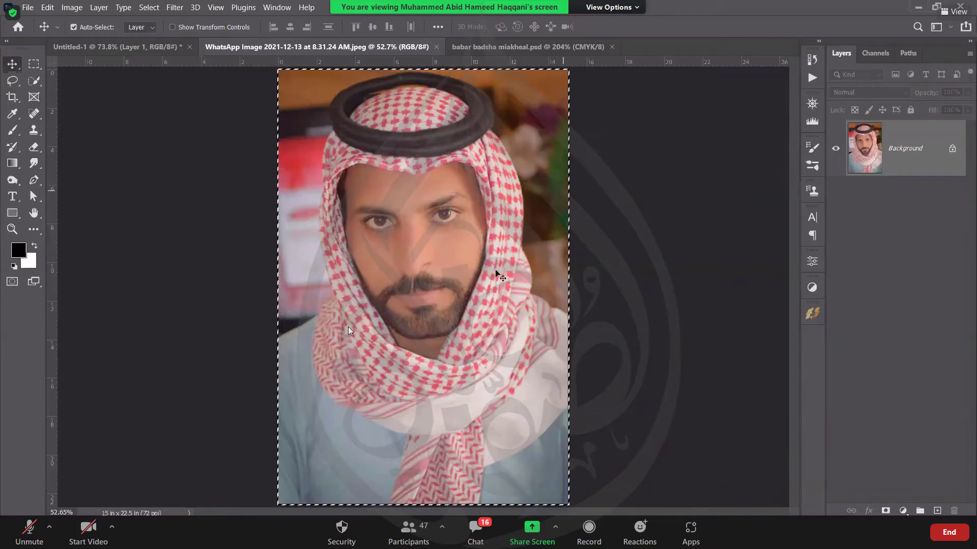
pyautogui.press('ctrl')
pyautogui.click(117, 47)
pyautogui.hotkey('ctrl', 'v')
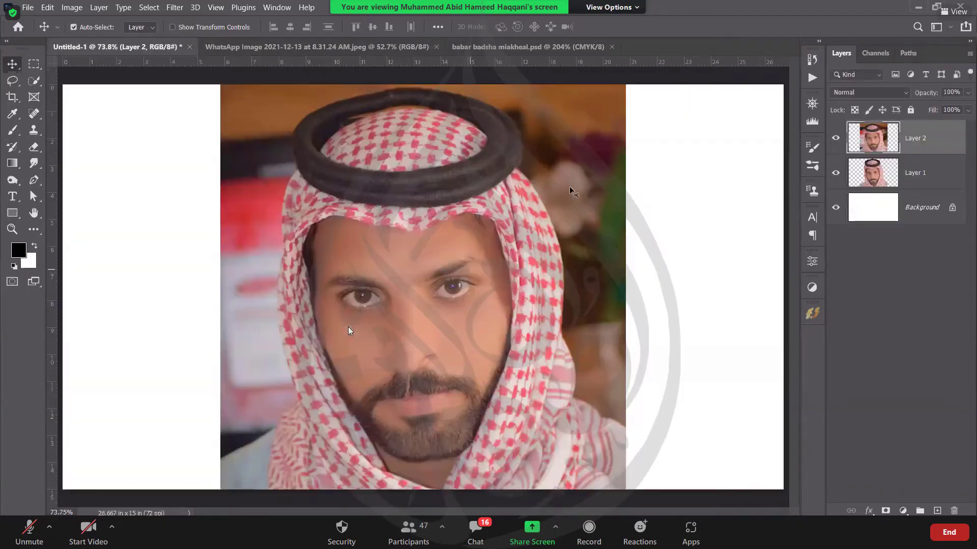
pyautogui.moveTo(569, 186); pyautogui.dragTo(707, 209)
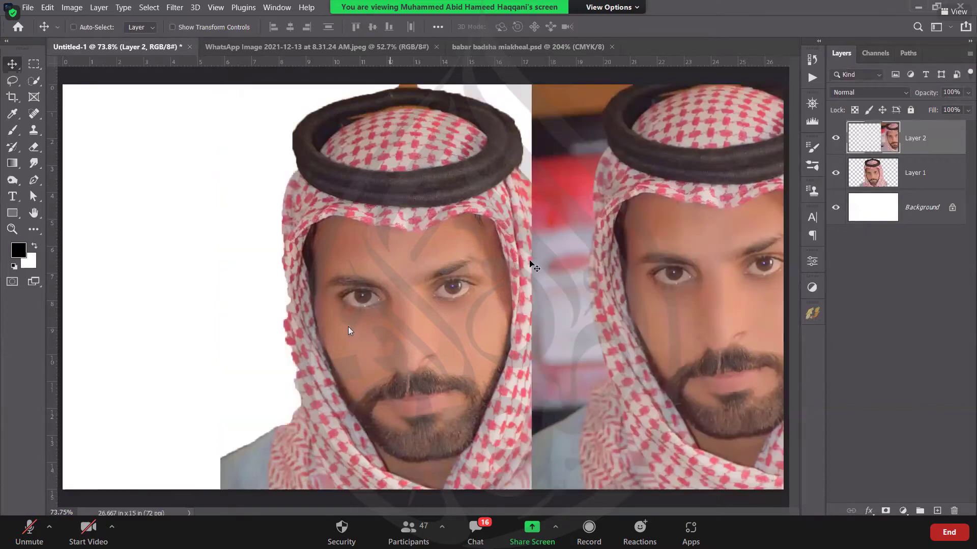
# - Select the whole WhatsApp photo and deselect it again to demonstrate selecting all and deselecting
pyautogui.hotkey('ctrl', 'Tab')
pyautogui.hotkey('ctrl', 'd')
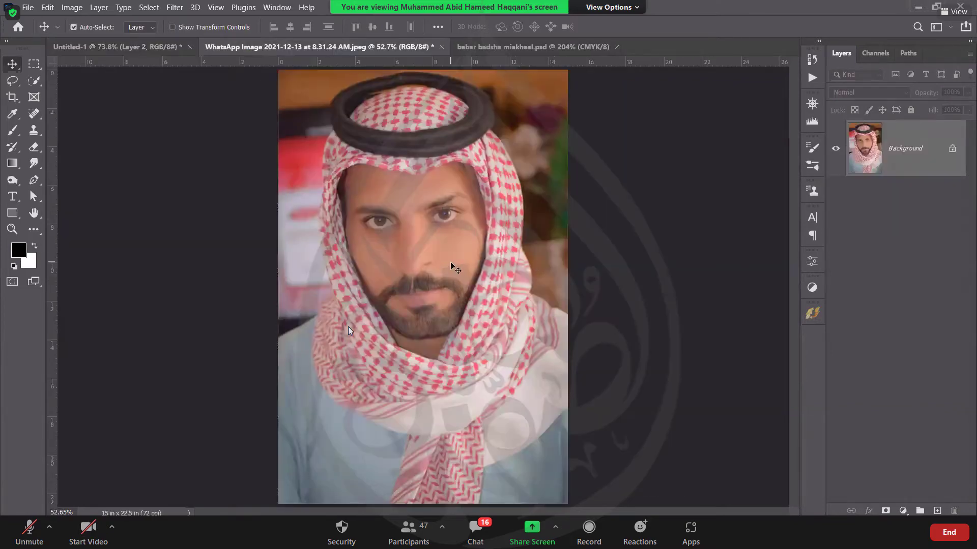
pyautogui.hotkey('ctrl', 'a')
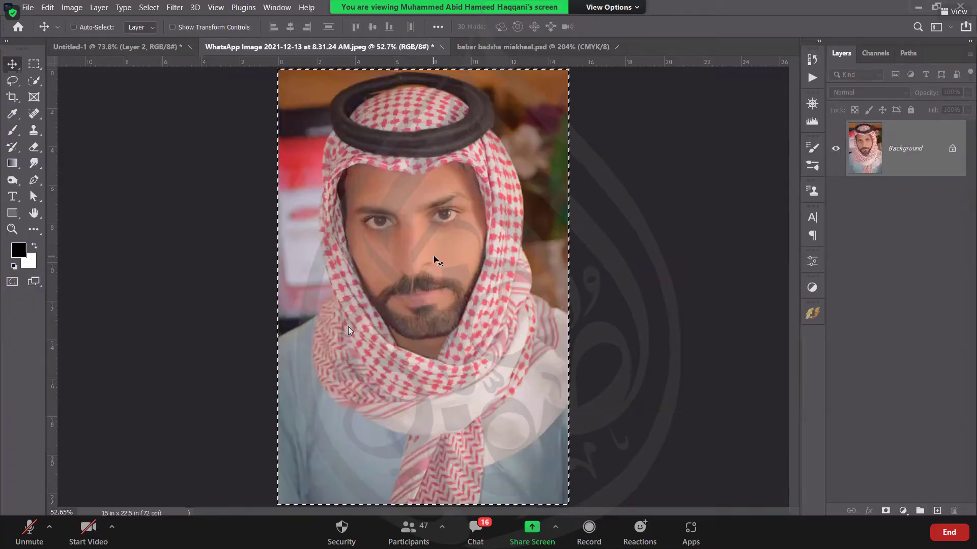
pyautogui.hotkey('ctrl', 'd')
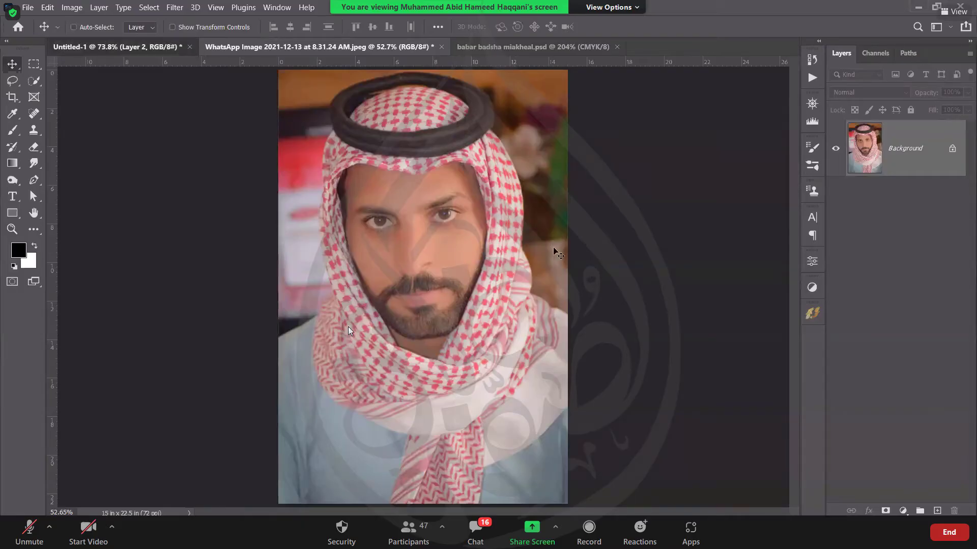
# - In Untitled-1, use Add to selection to extend the rectangular marquee with a second tall column, a connecting bar and a narrow middle column
pyautogui.hotkey('ctrl', 'Tab')
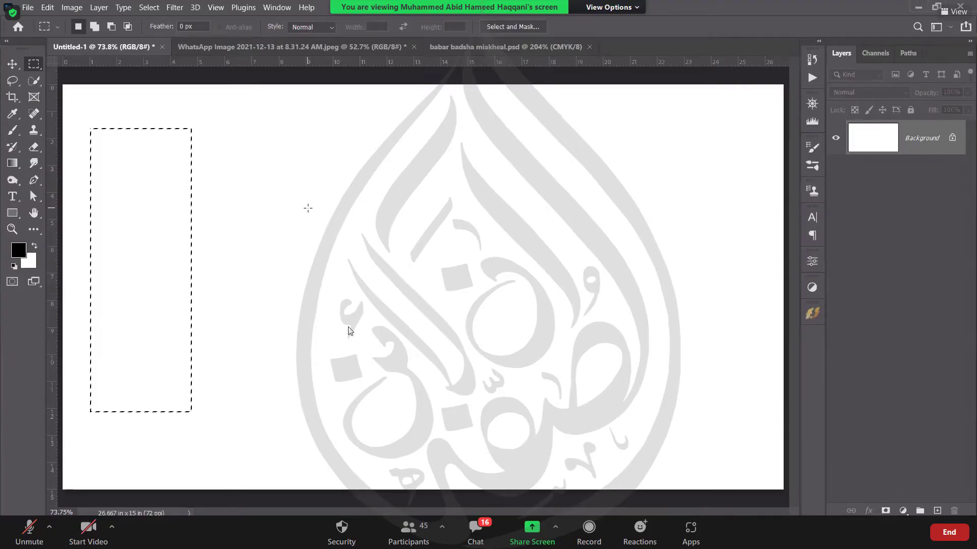
pyautogui.click(96, 26)
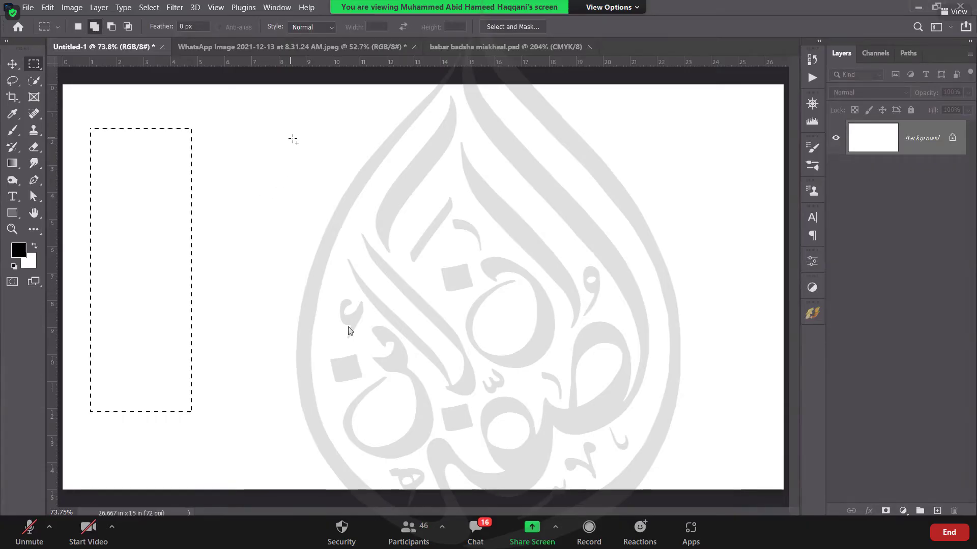
pyautogui.moveTo(286, 125); pyautogui.dragTo(374, 416)
pyautogui.moveTo(155, 219); pyautogui.dragTo(234, 277)
pyautogui.moveTo(184, 220); pyautogui.dragTo(295, 288)
pyautogui.moveTo(228, 147); pyautogui.dragTo(254, 360)
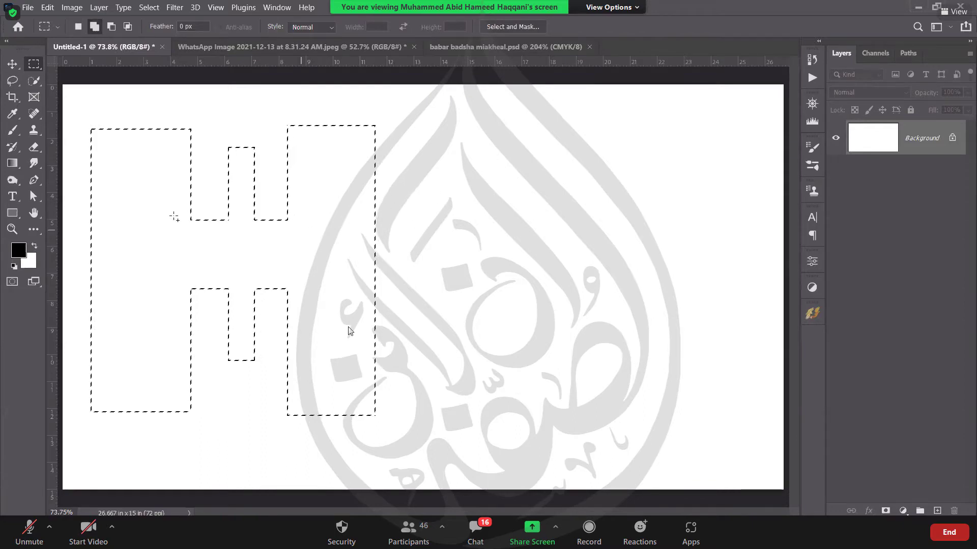
# - Add a separate tall rectangle near the canvas's right edge and a wide short rectangle beside it to the selection
pyautogui.moveTo(605, 129); pyautogui.dragTo(655, 210)
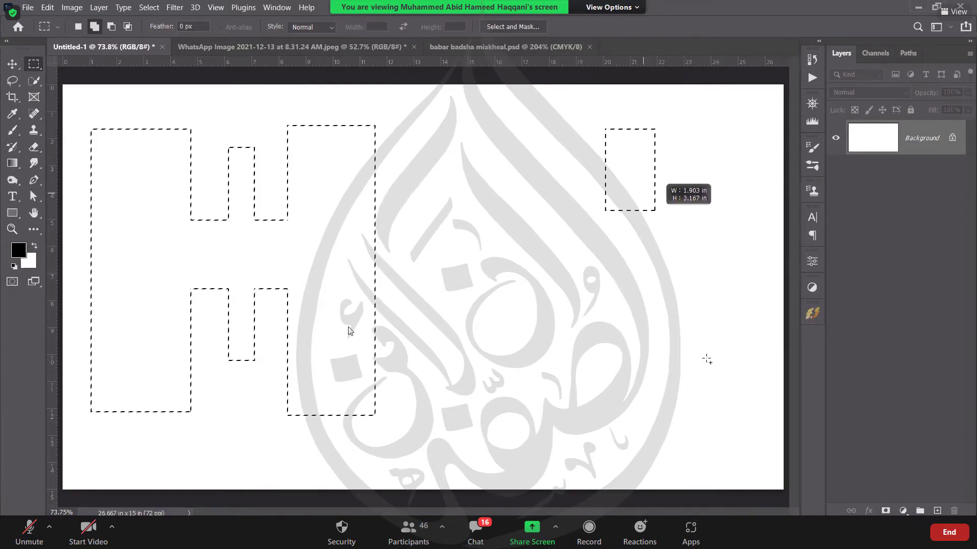
pyautogui.moveTo(720, 399); pyautogui.dragTo(721, 404)
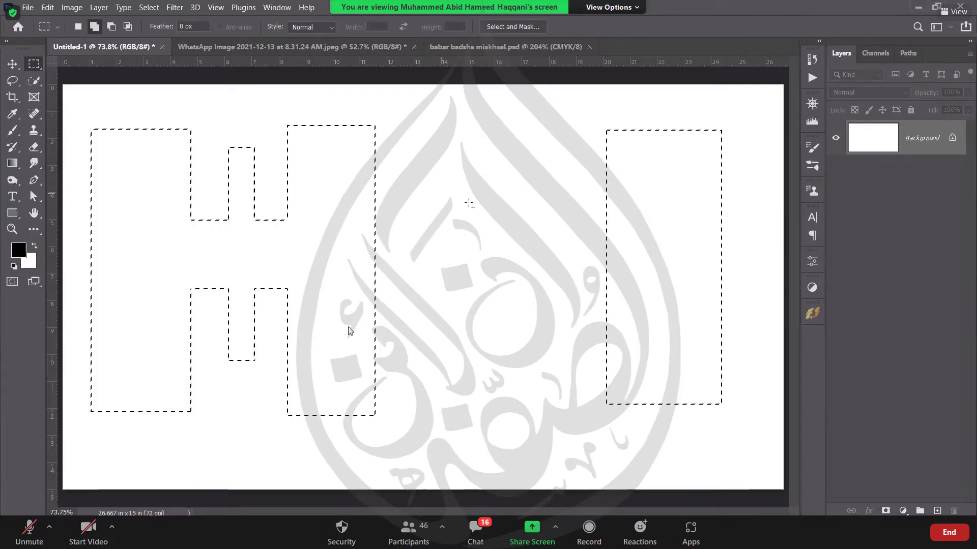
pyautogui.moveTo(583, 236); pyautogui.dragTo(436, 185)
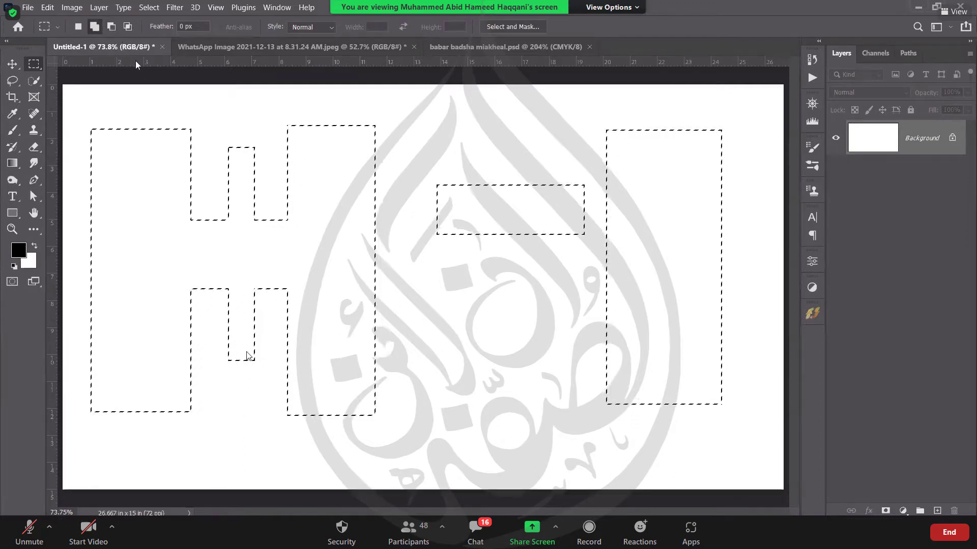
# - Unmute the meeting microphone and dismiss the Zoom meeting time-limit notice
pyautogui.hotkey('alt', 'a')
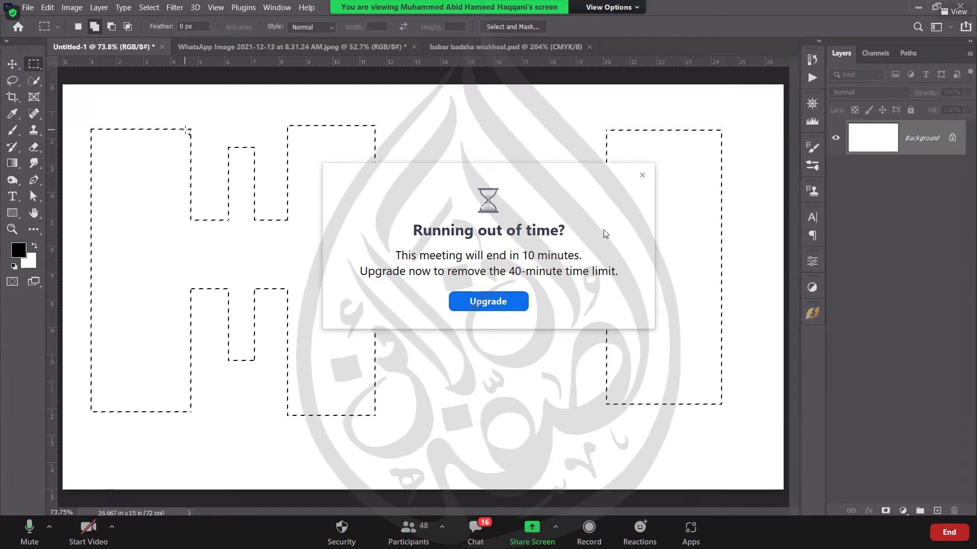
pyautogui.click(640, 175)
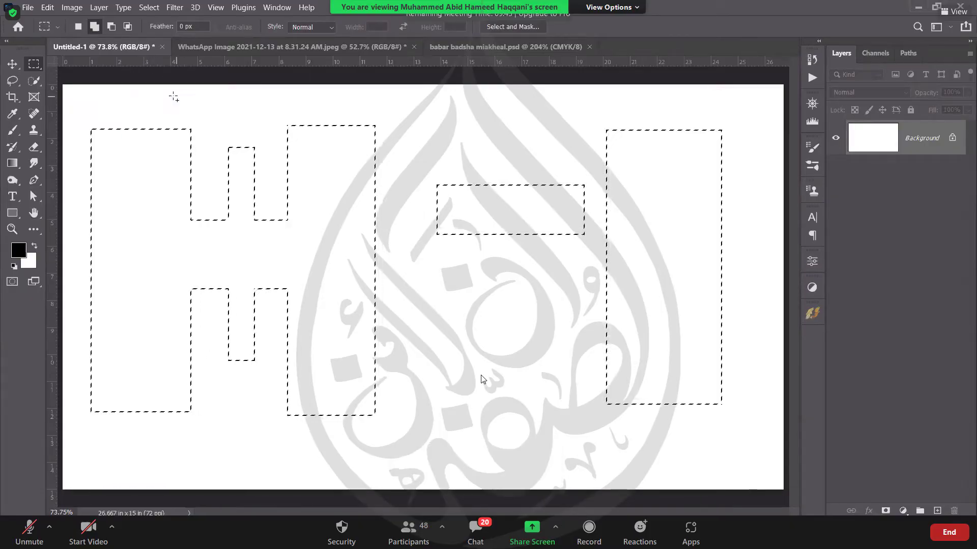
# - Use Subtract from selection to cut away the upper end of the second tall column and the lower end of the first column
pyautogui.click(111, 27)
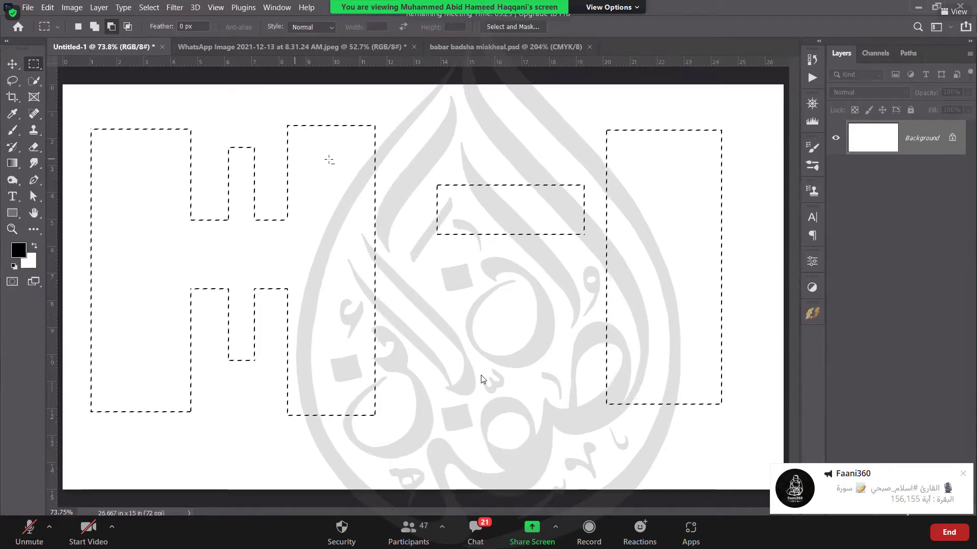
pyautogui.moveTo(269, 103); pyautogui.dragTo(393, 168)
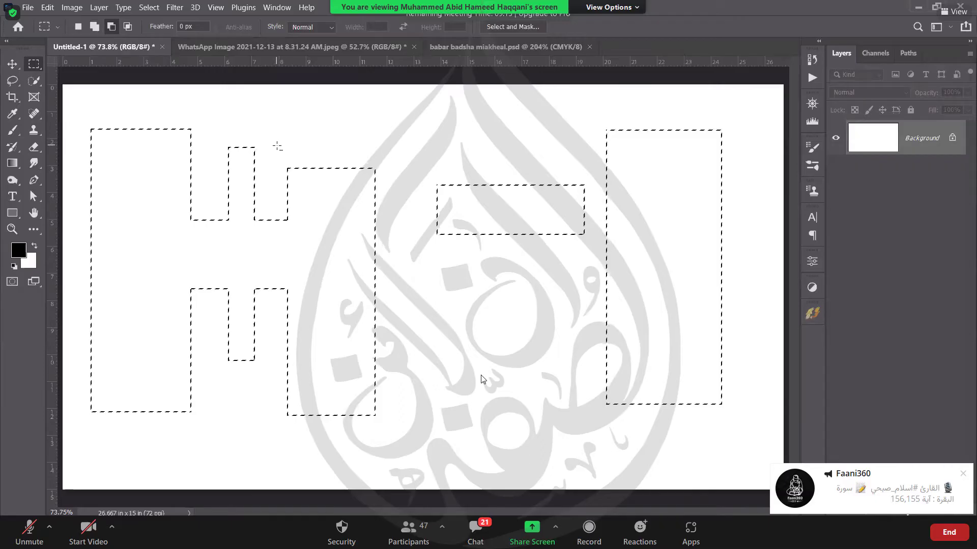
pyautogui.moveTo(310, 102); pyautogui.dragTo(459, 148)
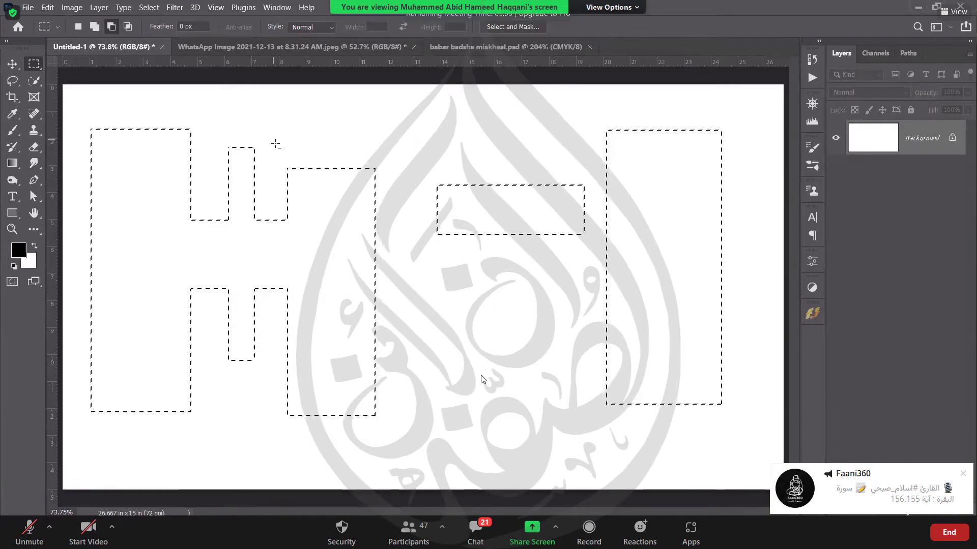
pyautogui.moveTo(272, 140); pyautogui.dragTo(378, 196)
pyautogui.moveTo(73, 360); pyautogui.dragTo(202, 448)
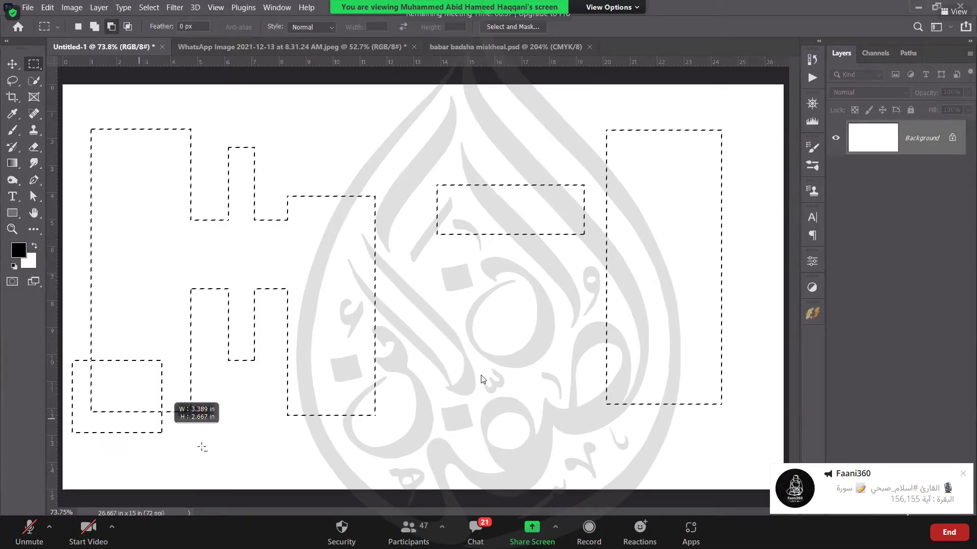
pyautogui.moveTo(202, 447); pyautogui.dragTo(203, 447)
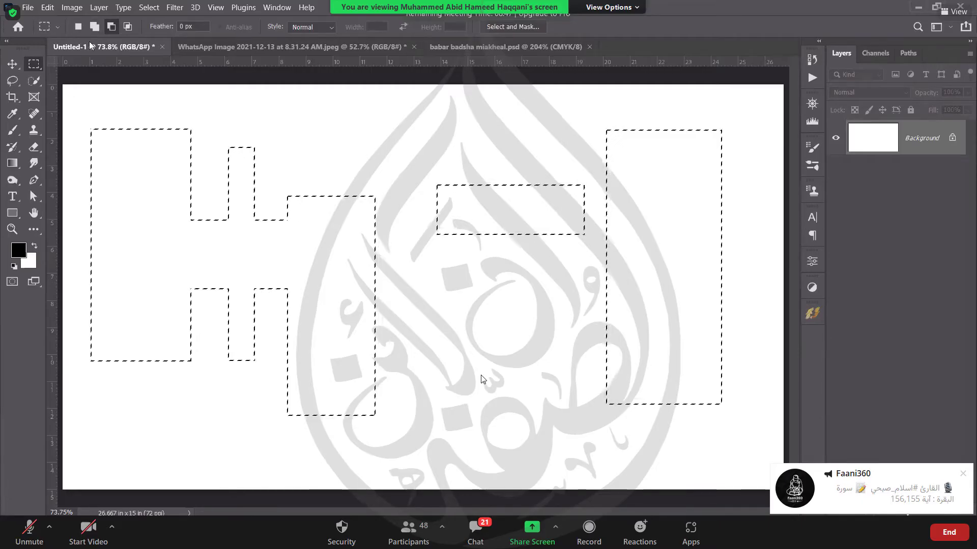
# - Use Add to selection to include a wide middle bar, a narrow column crossing its near end and a separate lower bar
pyautogui.click(128, 26)
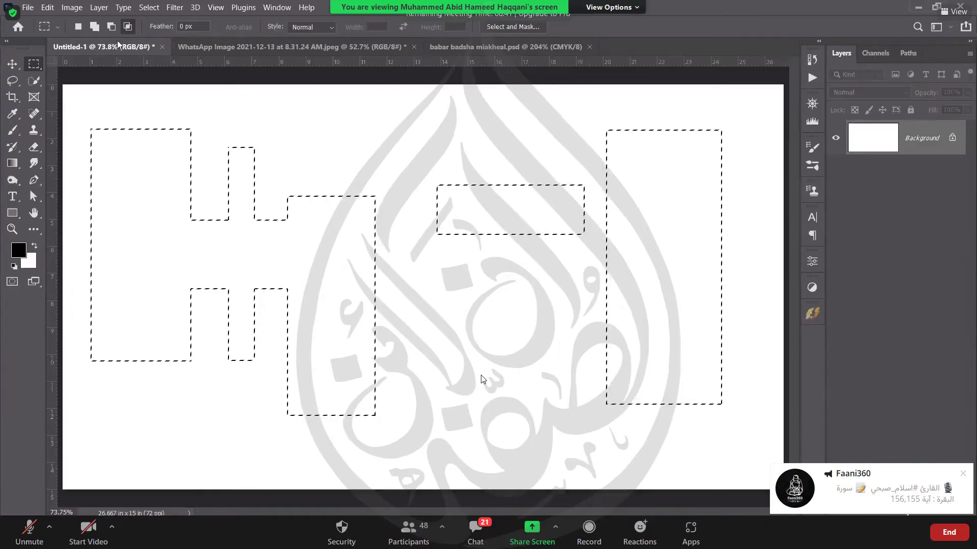
pyautogui.click(95, 26)
pyautogui.moveTo(391, 257); pyautogui.dragTo(574, 316)
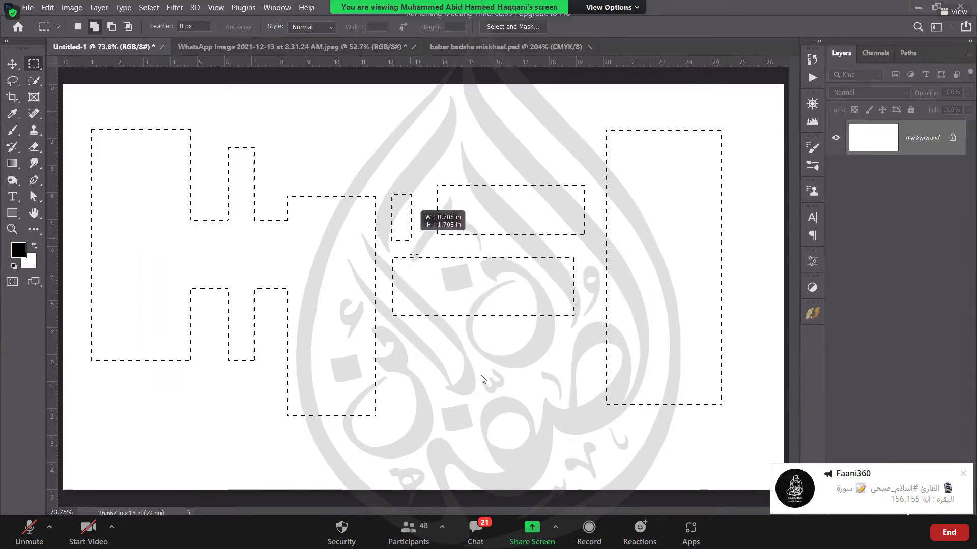
pyautogui.moveTo(414, 256); pyautogui.dragTo(596, 390)
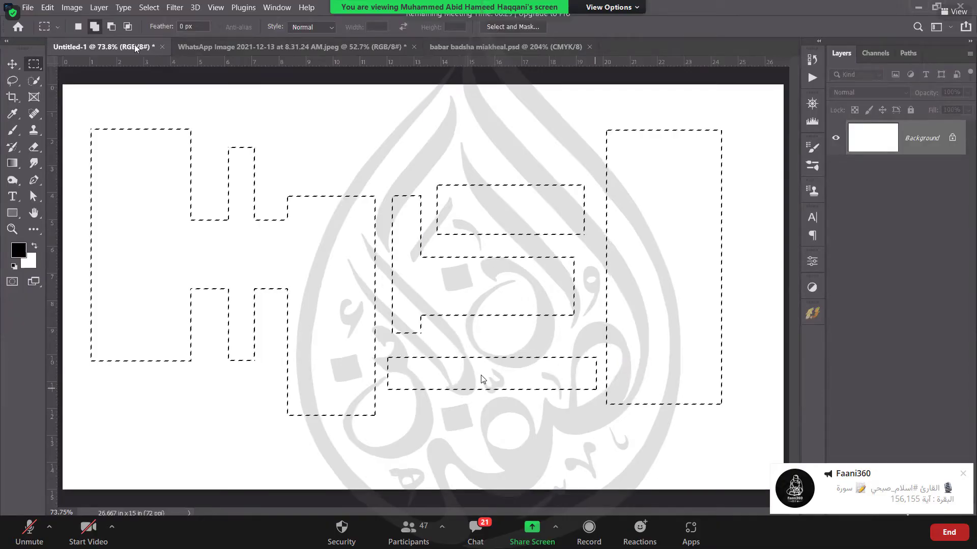
# - Use Intersect with selection to keep only the selected parts inside a large rectangle over the canvas's centre
pyautogui.click(127, 27)
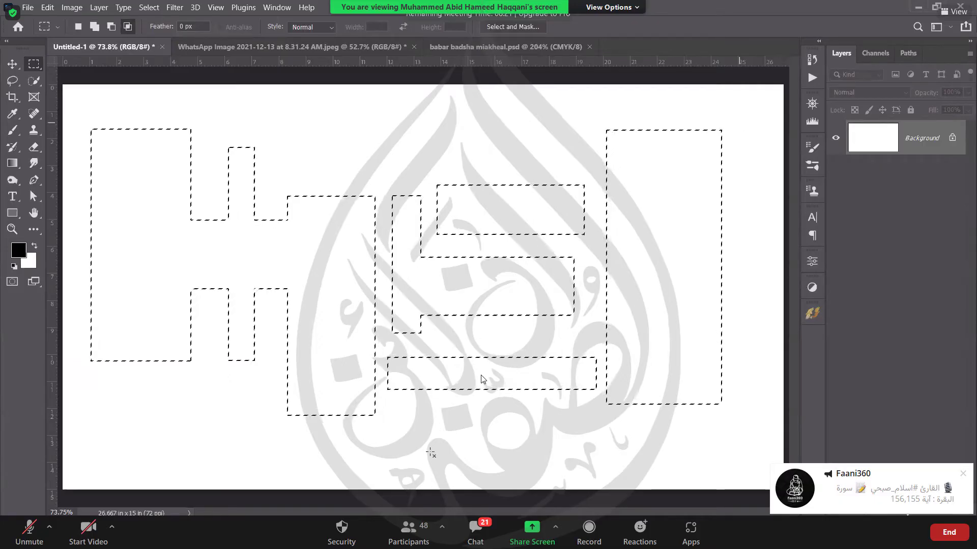
pyautogui.hotkey('ctrl', 'd')
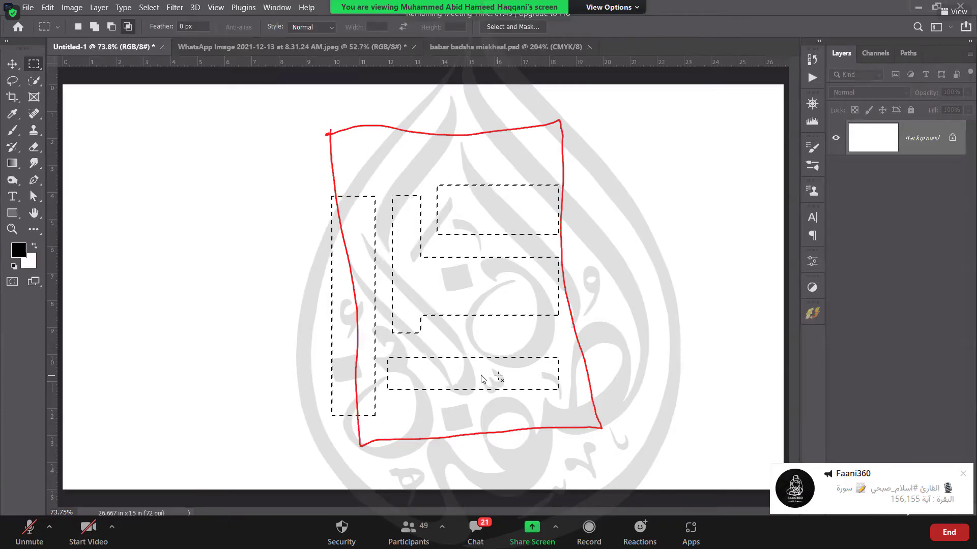
# - Subtract a rectangle about 13.9 x 11.2 in covering all remaining selections, dismiss the warning and clear the red annotation
pyautogui.click(94, 28)
pyautogui.click(113, 28)
pyautogui.moveTo(252, 145); pyautogui.dragTo(629, 447)
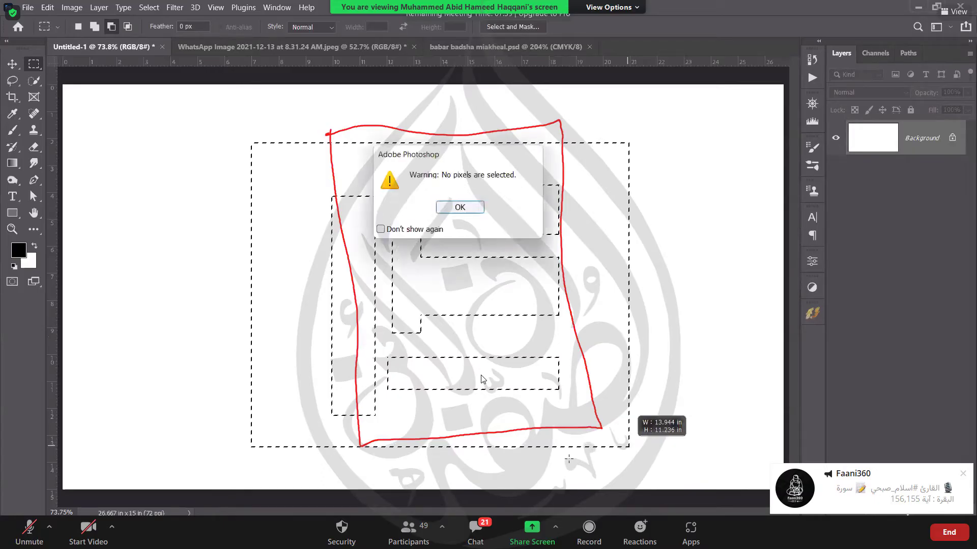
pyautogui.press('Return')
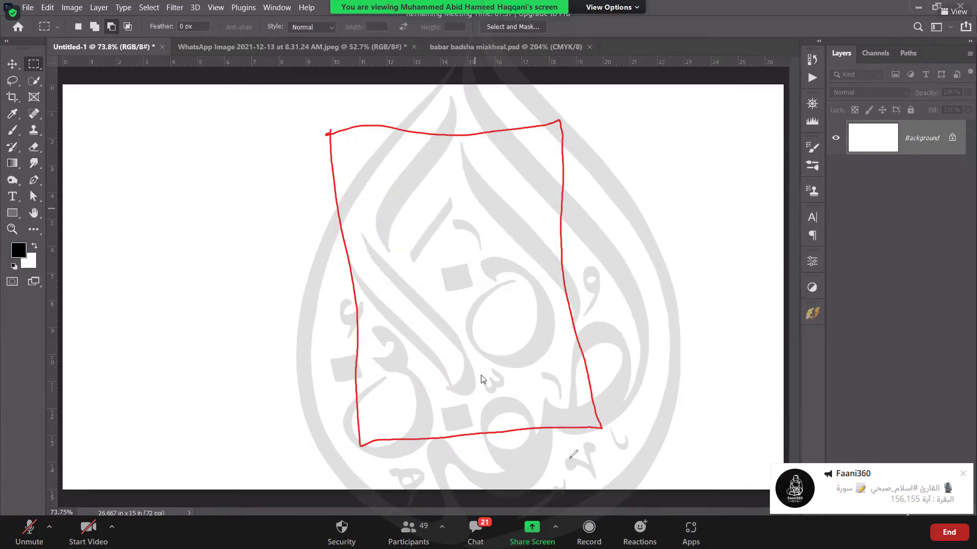
pyautogui.hotkey('ctrl', 'z')
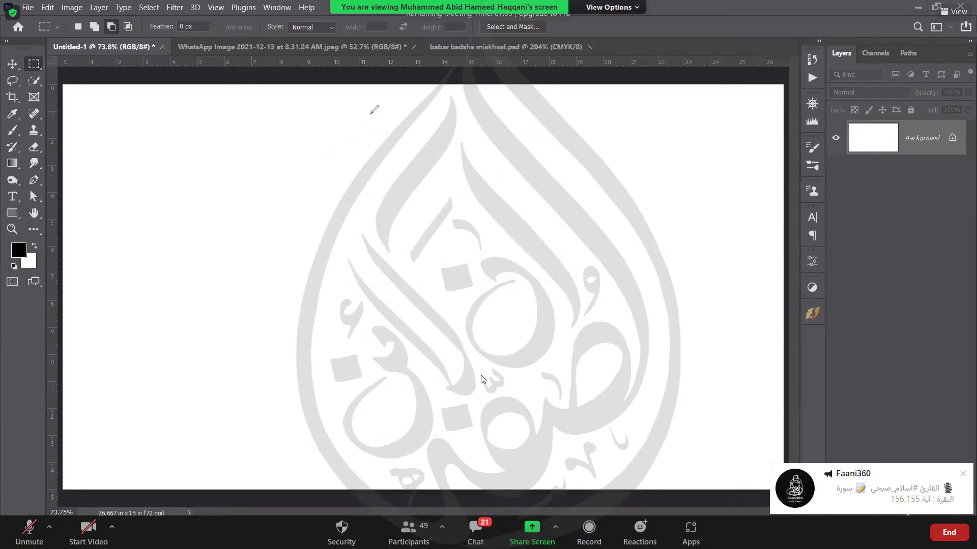
# - Set both the Rectangular Marquee and Elliptical Marquee tools to New selection mode
pyautogui.click(80, 27)
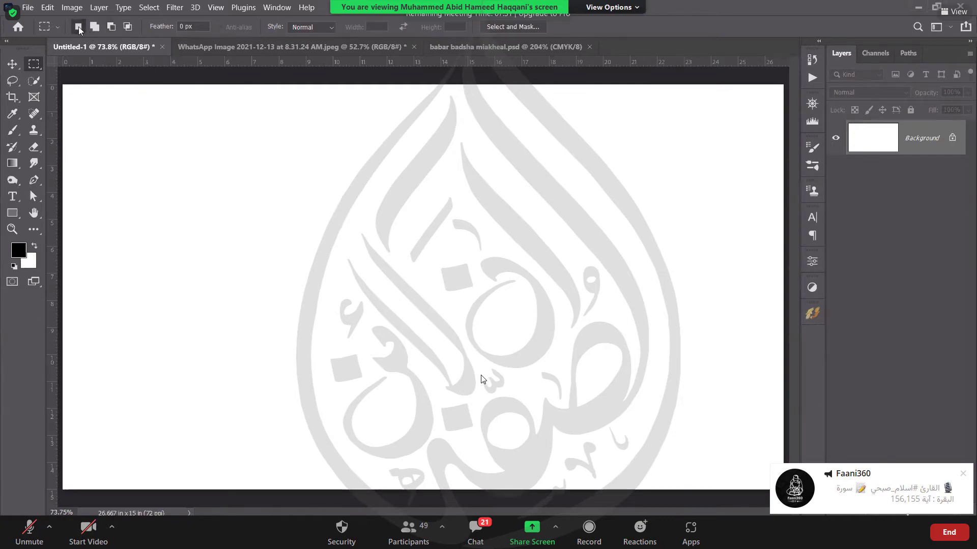
pyautogui.rightClick(35, 64)
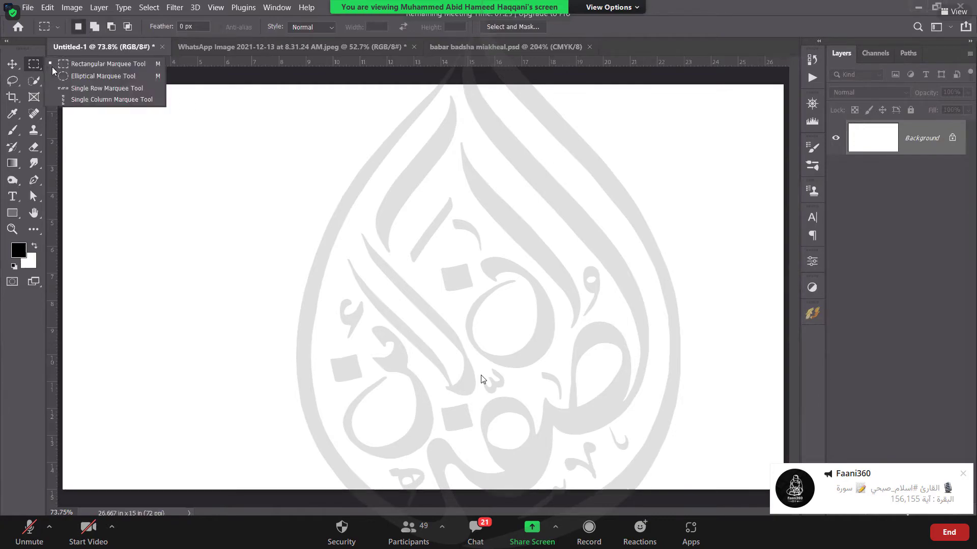
pyautogui.click(95, 75)
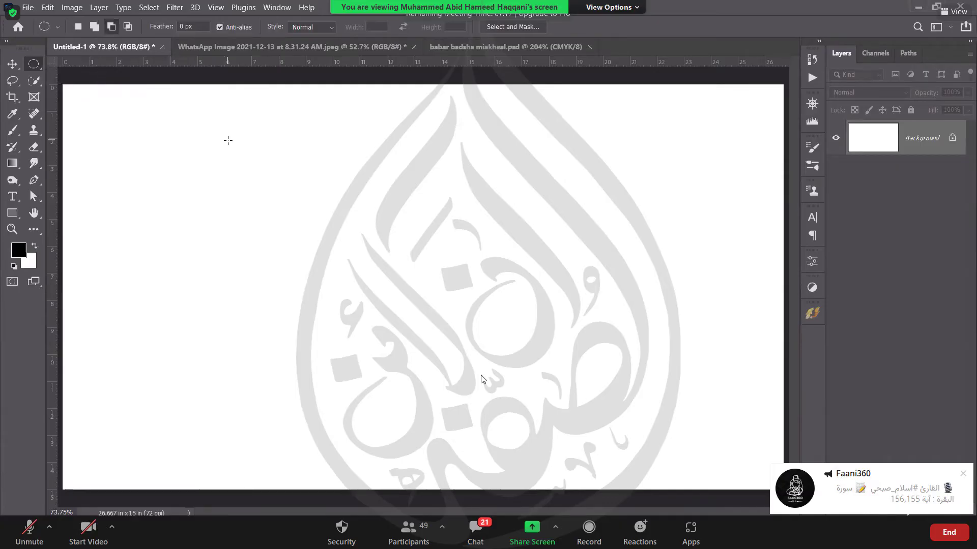
pyautogui.click(78, 26)
# - Draw a wide rectangular selection across the upper half of the canvas with the Rectangular Marquee Tool
pyautogui.rightClick(36, 69)
pyautogui.click(46, 61)
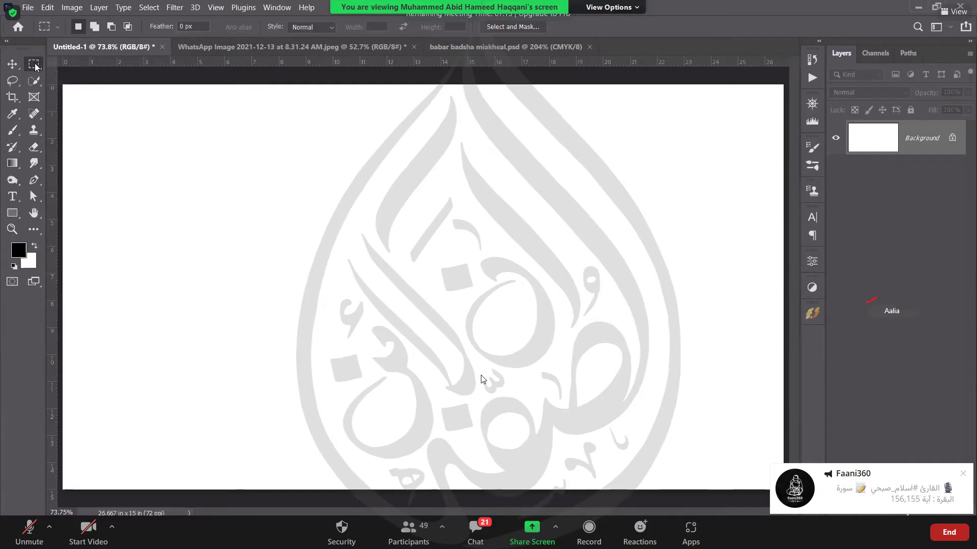
pyautogui.rightClick(35, 65)
pyautogui.click(55, 62)
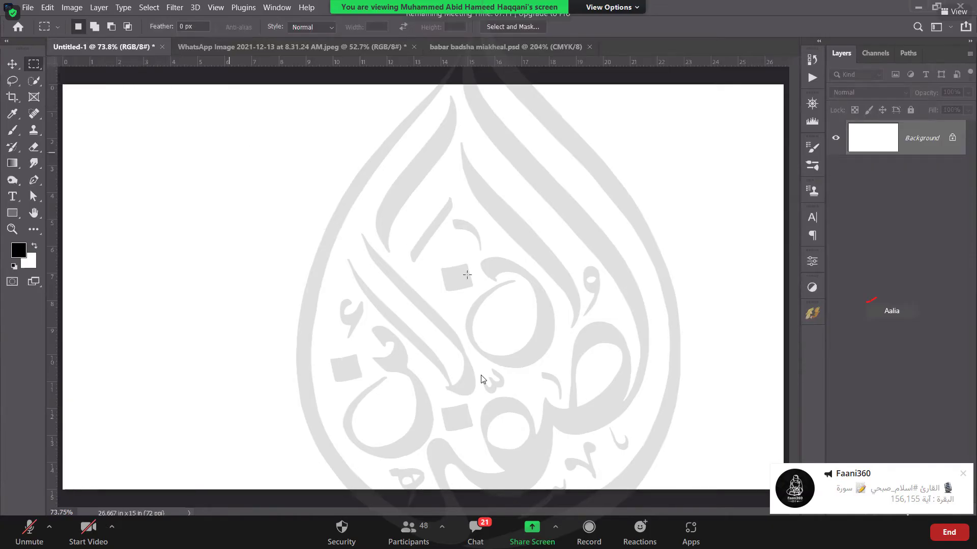
pyautogui.moveTo(174, 142); pyautogui.dragTo(471, 277)
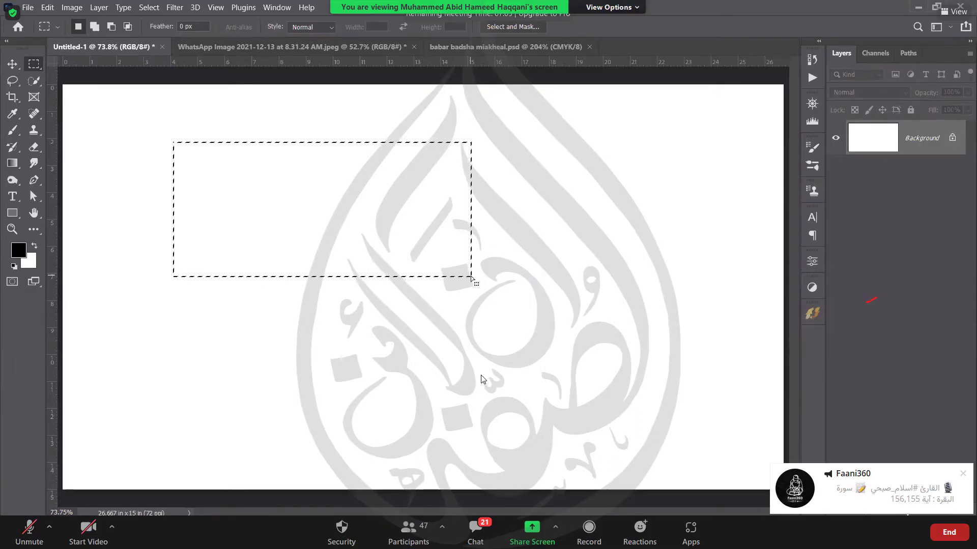
# - Replace the rectangle with an elliptical selection right of the canvas's centre using the Elliptical Marquee Tool
pyautogui.rightClick(34, 64)
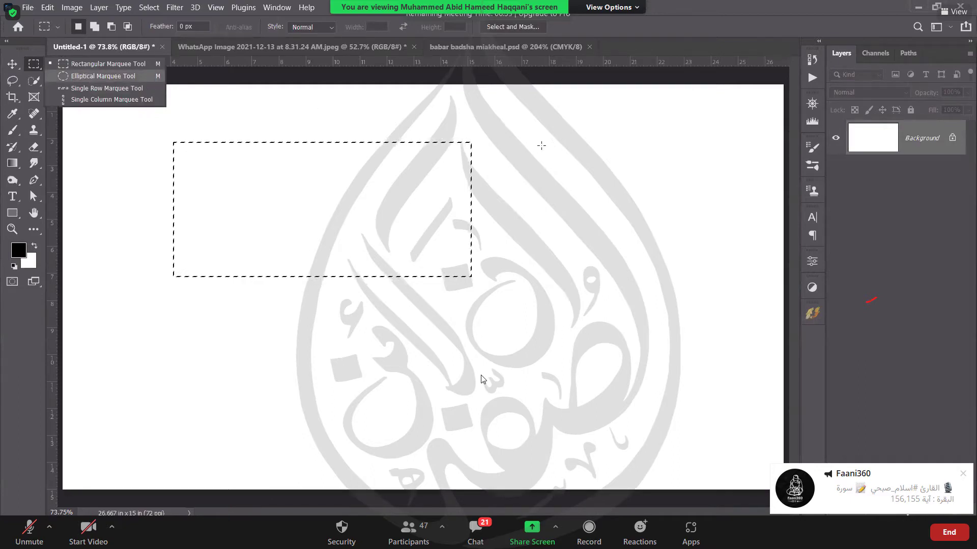
pyautogui.click(82, 76)
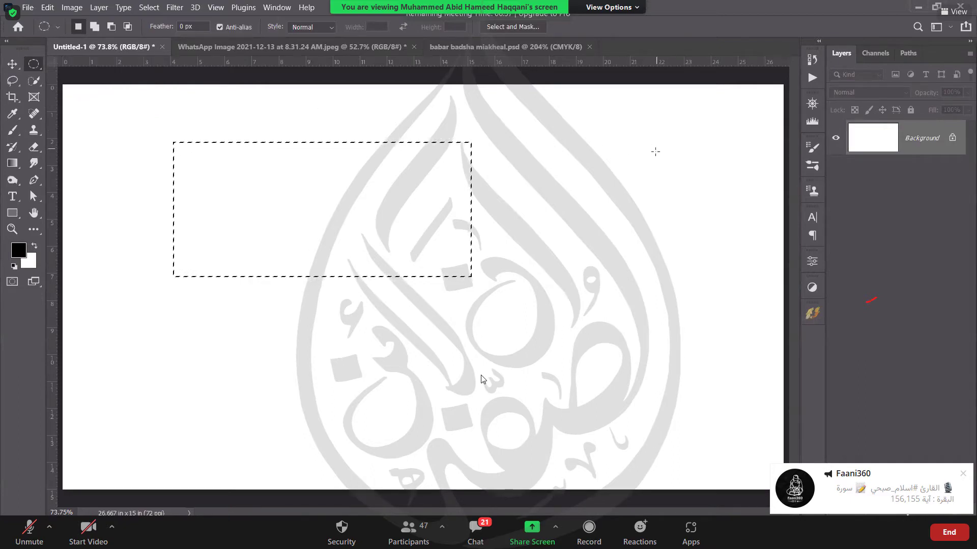
pyautogui.moveTo(644, 151); pyautogui.dragTo(426, 377)
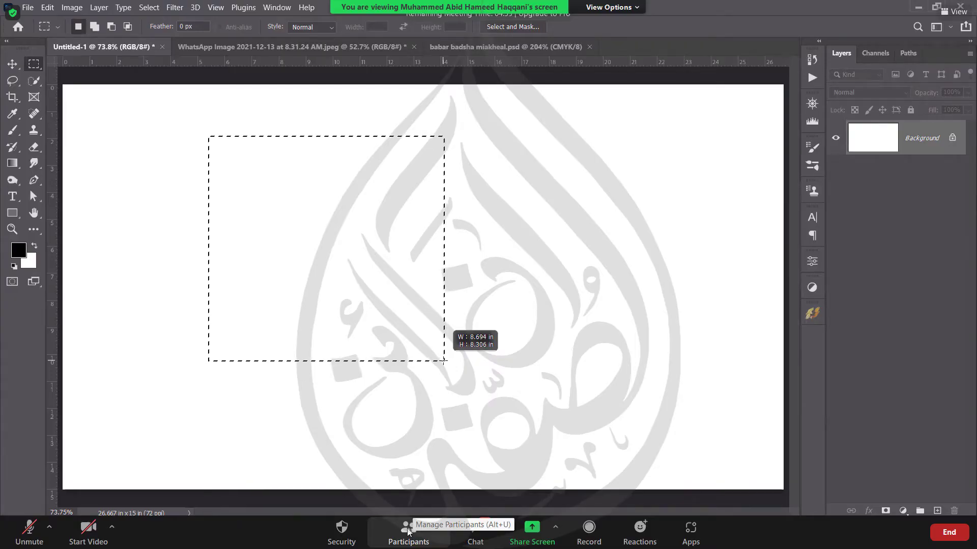
# - Adjust the rectangular marquee as it is drawn into a square of about 8.7 x 8.7 in
pyautogui.moveTo(444, 360); pyautogui.dragTo(444, 372)
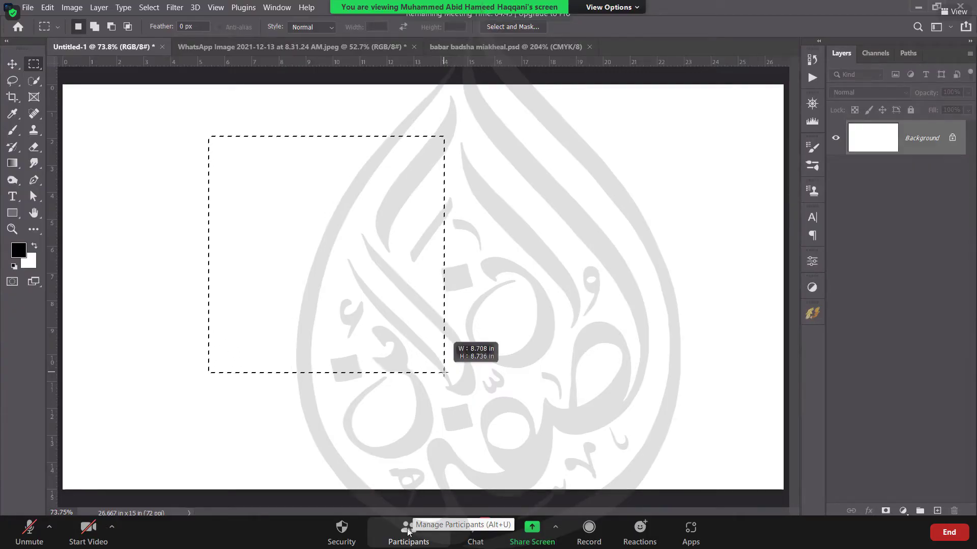
pyautogui.moveTo(444, 373); pyautogui.dragTo(444, 372)
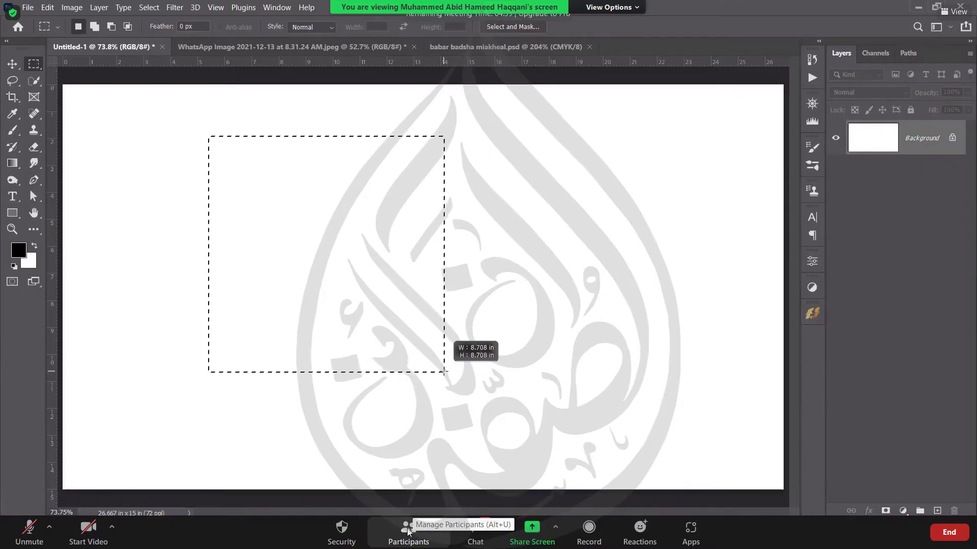
pyautogui.moveTo(444, 372); pyautogui.dragTo(445, 373)
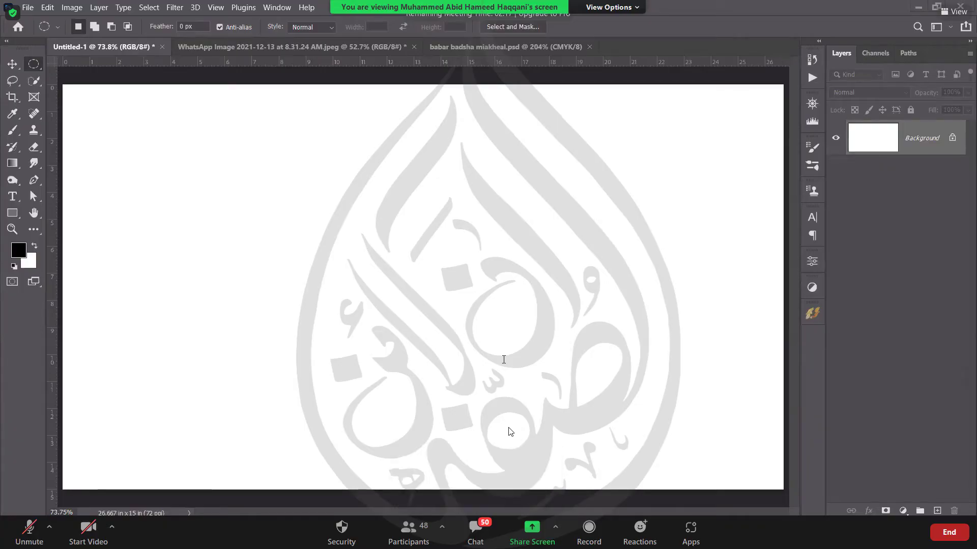
# - End the running Zoom meeting for all participants and start a new meeting
pyautogui.click(30, 529)
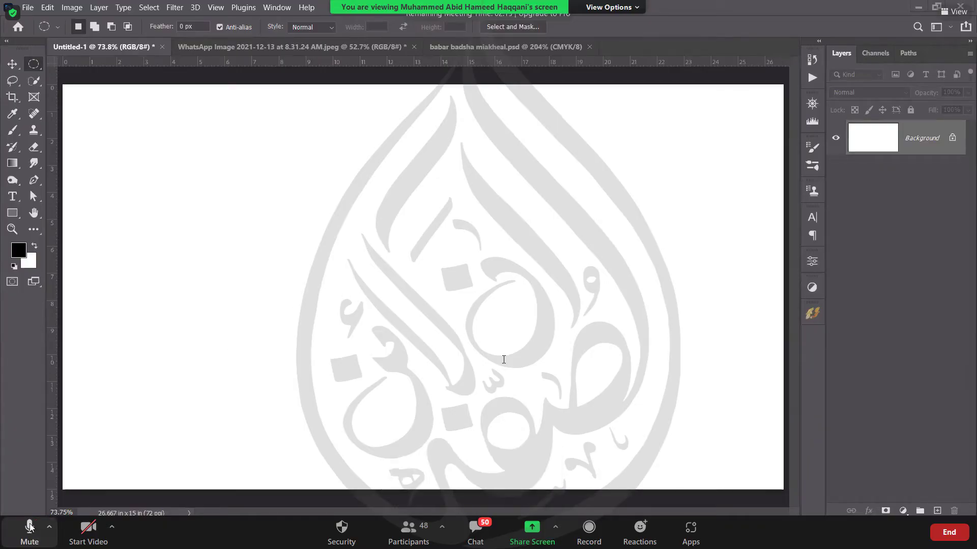
pyautogui.moveTo(467, 7); pyautogui.dragTo(152, 2)
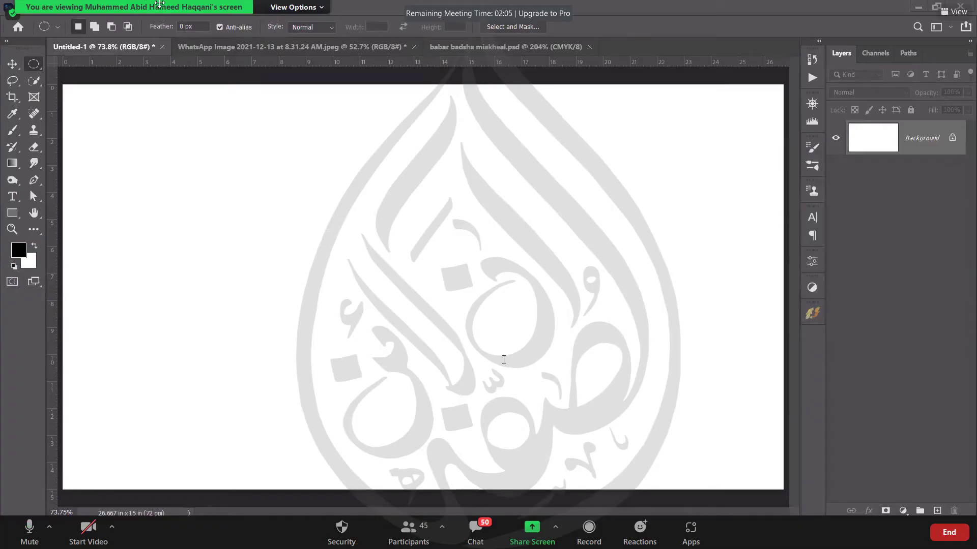
pyautogui.click(949, 532)
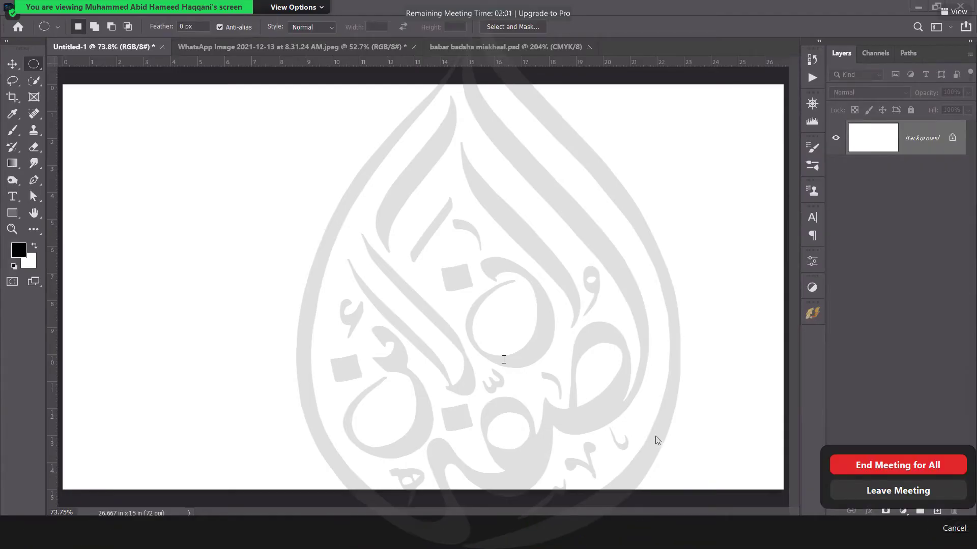
pyautogui.click(861, 466)
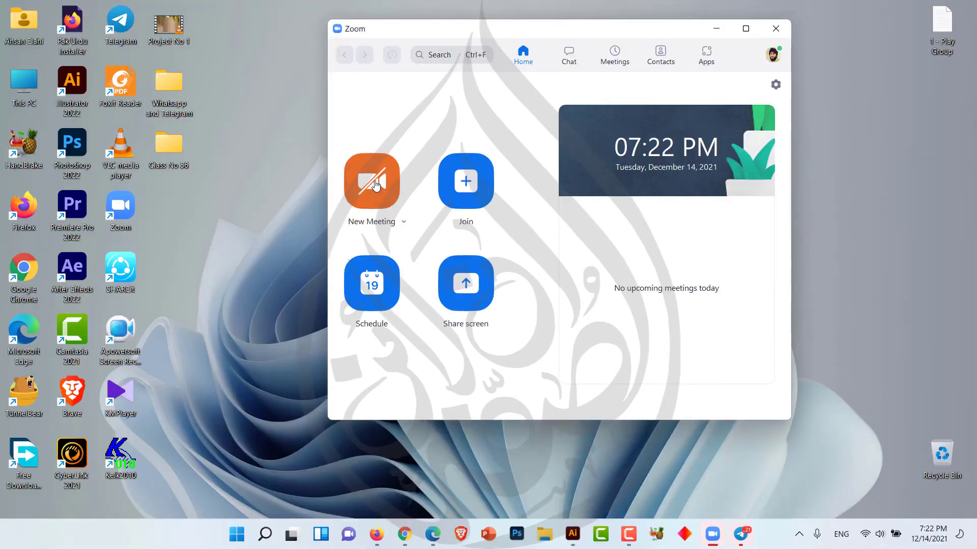
pyautogui.click(377, 187)
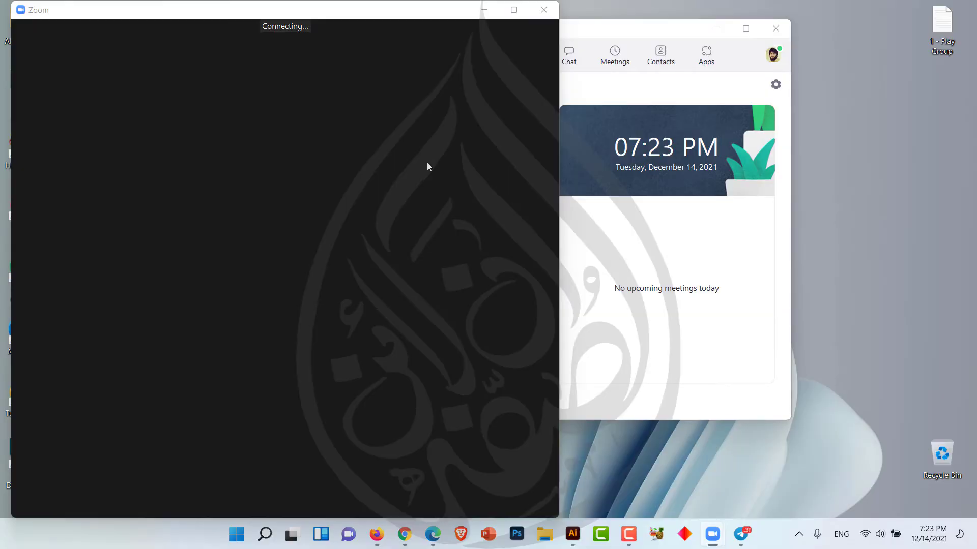
# - Switch to YouTube Studio in Firefox, save the Class No 56 Spoken English Course upload as Unlisted and minimize the browser
pyautogui.click(377, 534)
pyautogui.click(764, 478)
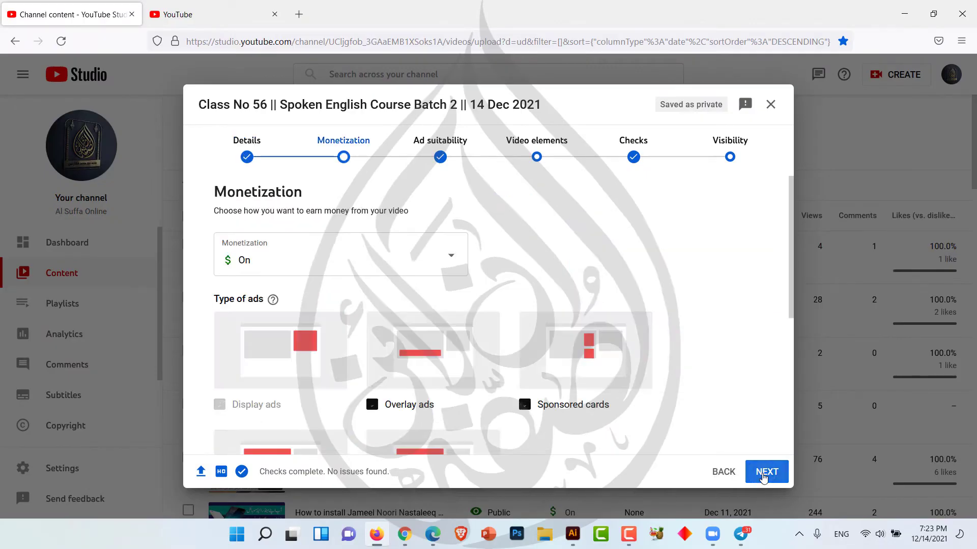
pyautogui.click(763, 478)
pyautogui.click(764, 478)
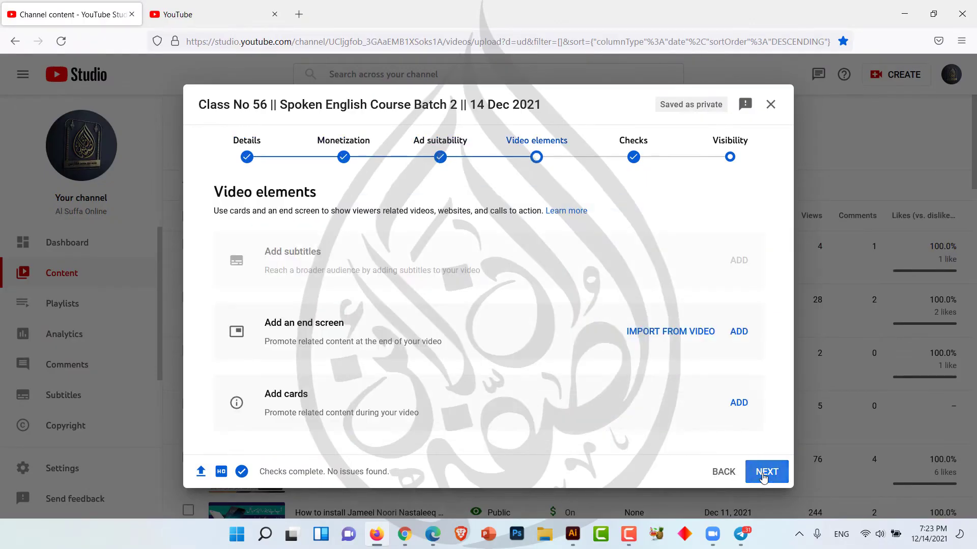
pyautogui.click(763, 478)
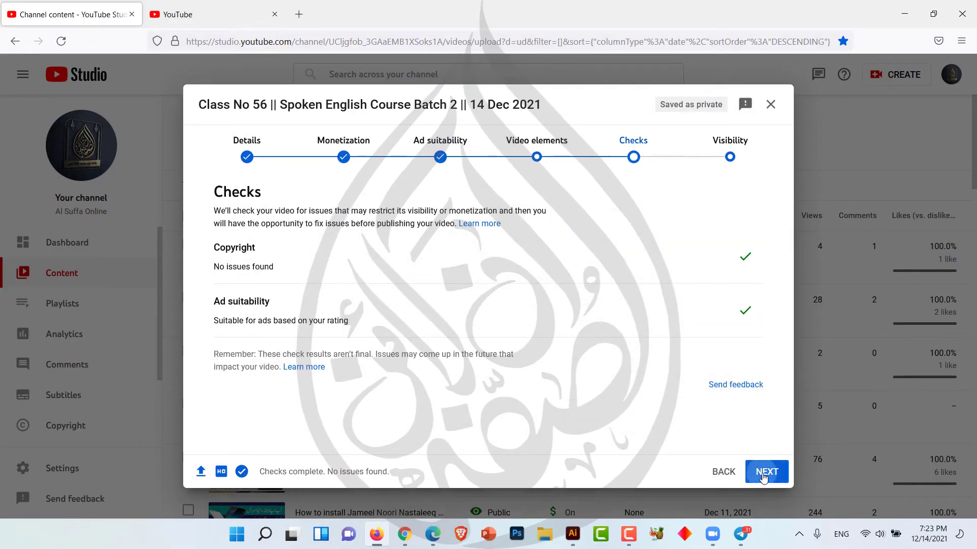
pyautogui.click(763, 478)
pyautogui.click(764, 472)
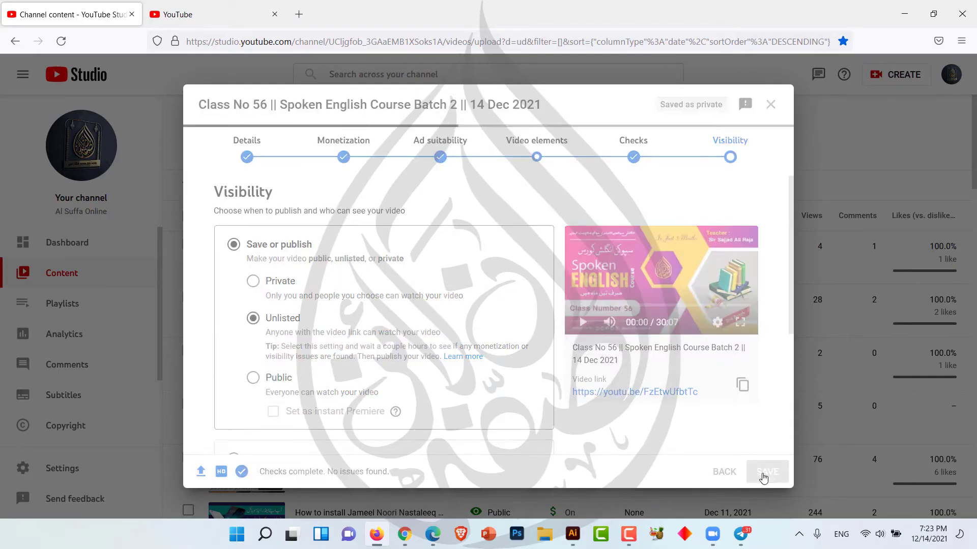
pyautogui.click(904, 14)
# - Maximize the new Zoom meeting and allow all participants to share their screen in the advanced sharing options
pyautogui.click(513, 10)
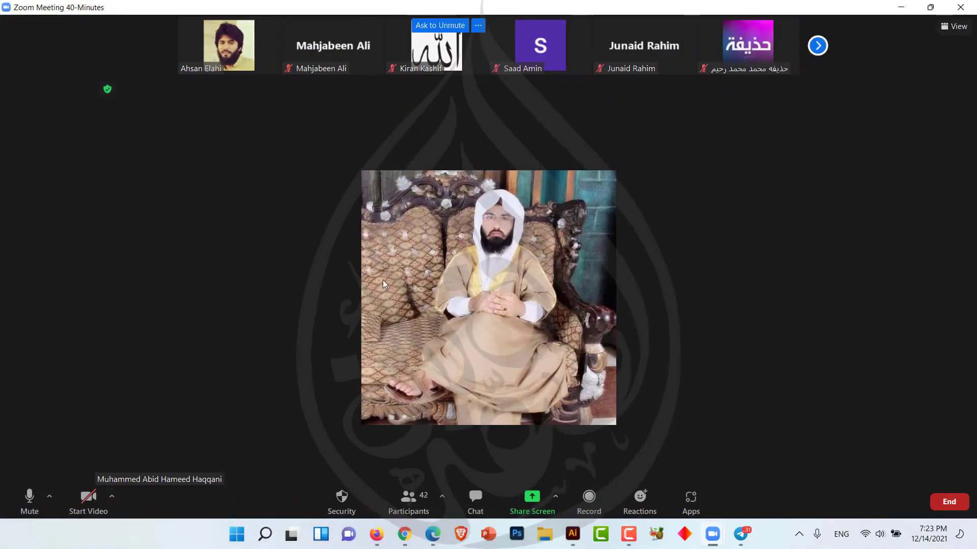
pyautogui.click(555, 497)
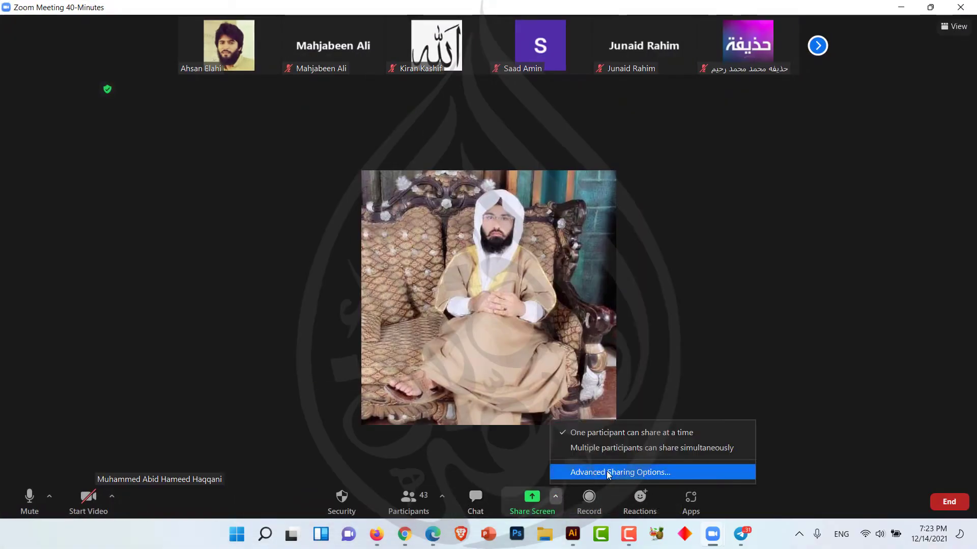
pyautogui.click(560, 472)
pyautogui.click(389, 279)
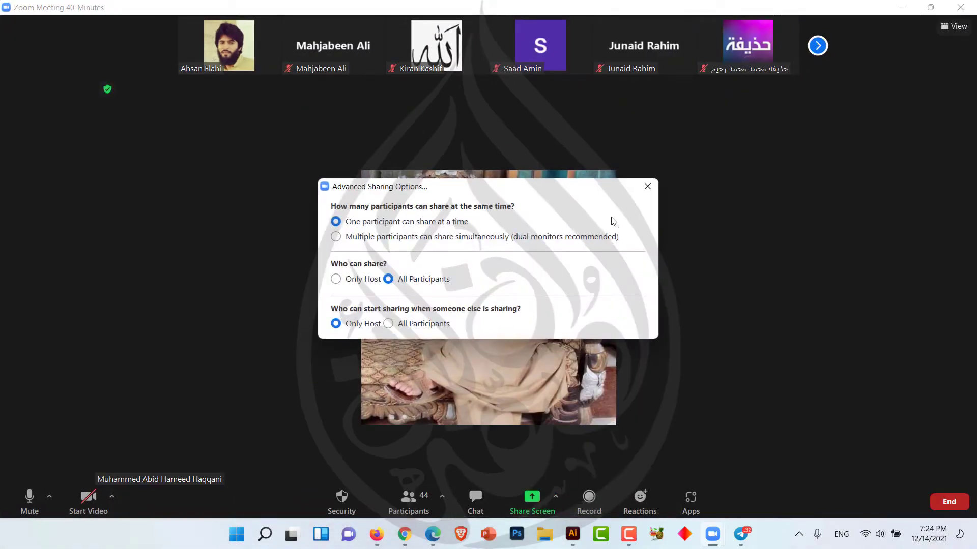
pyautogui.click(647, 186)
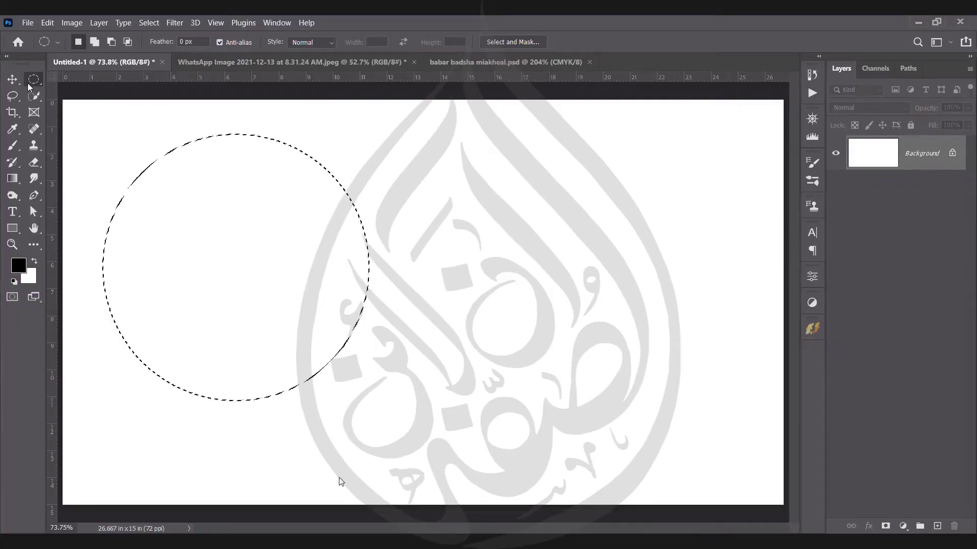
# - Clear the circular selection in Untitled-1 with the Rectangular Marquee Tool and switch to the Type tool
pyautogui.hotkey('shift', 'm')
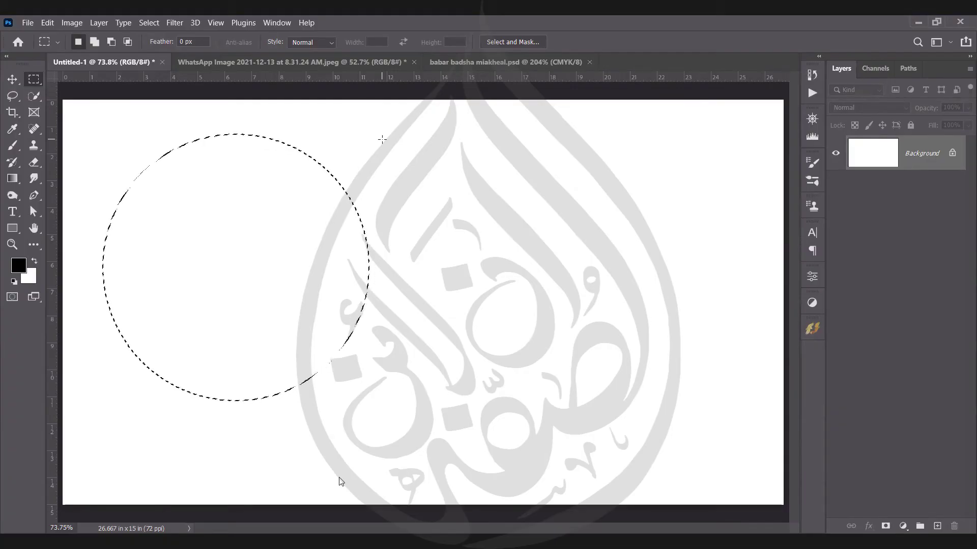
pyautogui.click(445, 159)
pyautogui.press('t')
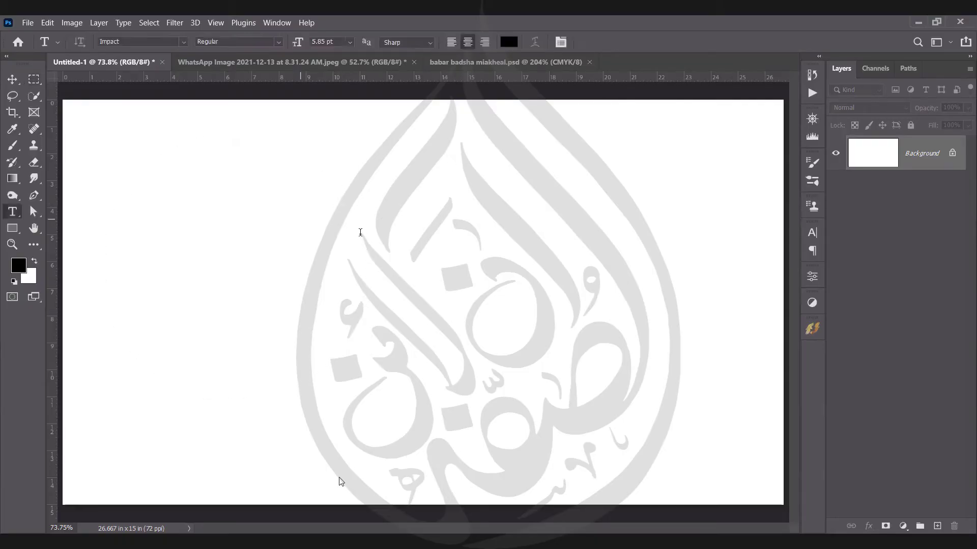
# - Add a LOREM IPSUM text in Impact at 188 pt and move it toward the middle of the canvas
pyautogui.click(296, 219)
pyautogui.moveTo(299, 42); pyautogui.dragTo(418, 42)
pyautogui.click(607, 42)
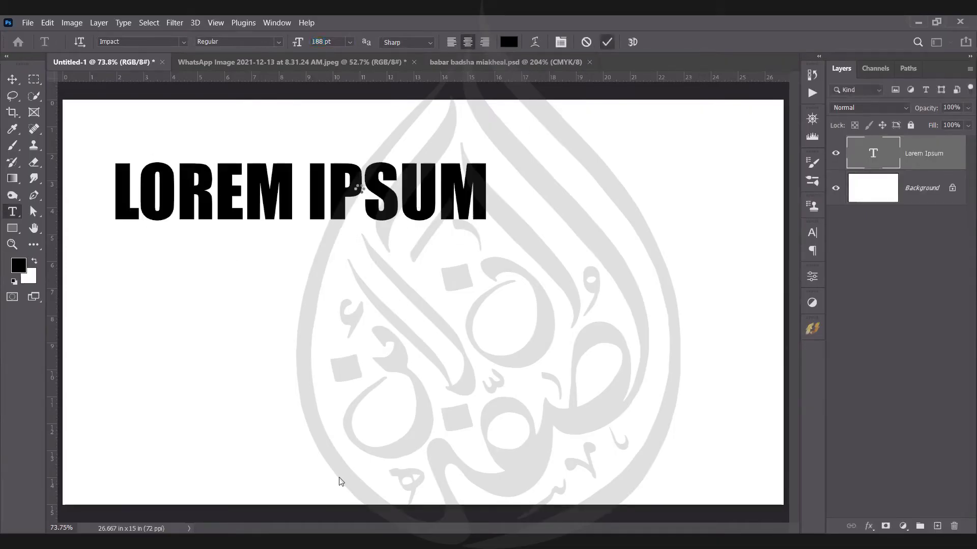
pyautogui.press('v')
pyautogui.moveTo(194, 191); pyautogui.dragTo(280, 286)
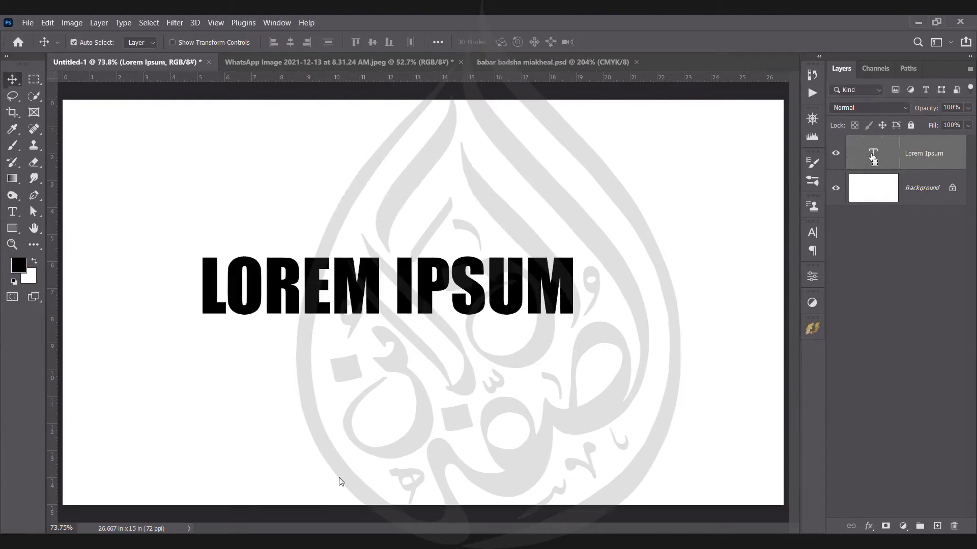
# - Load the text's outline as a selection, reduce it to the letters' upper half and add a new layer
pyautogui.keyDown('ctrl'); pyautogui.click(873, 155); pyautogui.keyUp('ctrl')
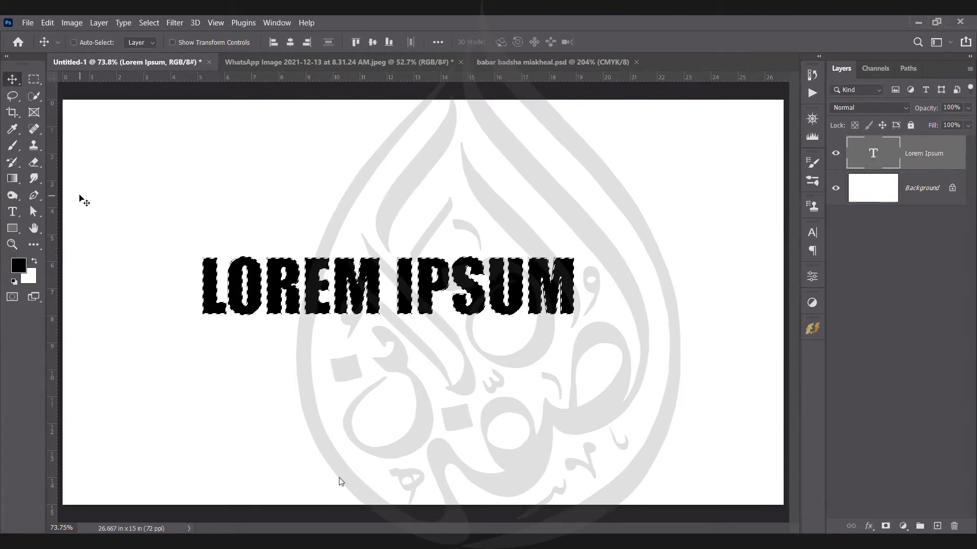
pyautogui.press('m')
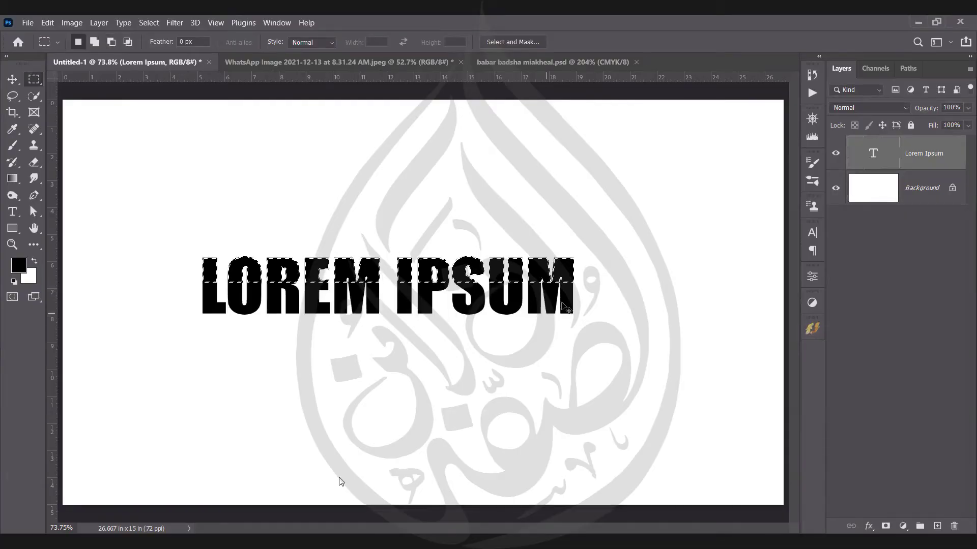
pyautogui.press('v')
pyautogui.click(936, 526)
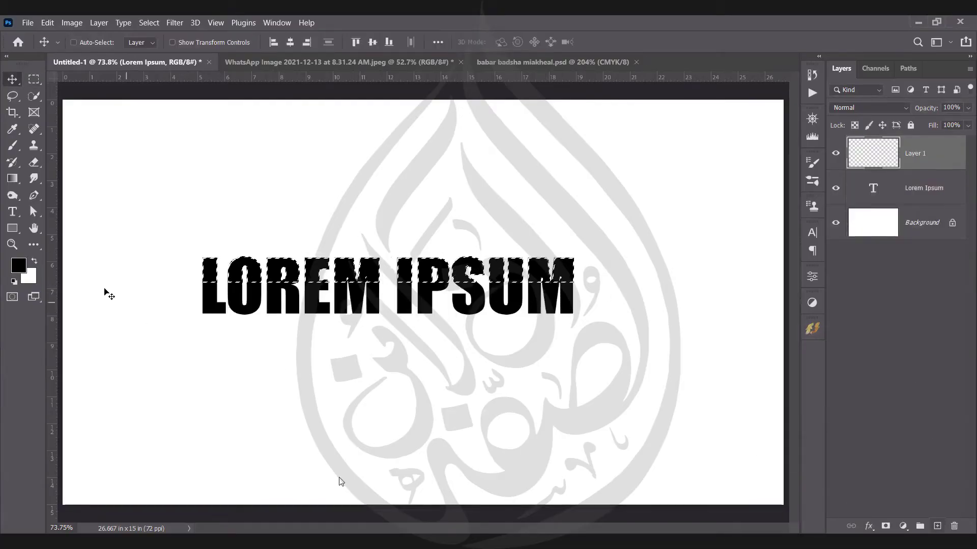
# - Set the foreground color to red, ff0000
pyautogui.click(19, 265)
pyautogui.write('ff0000')
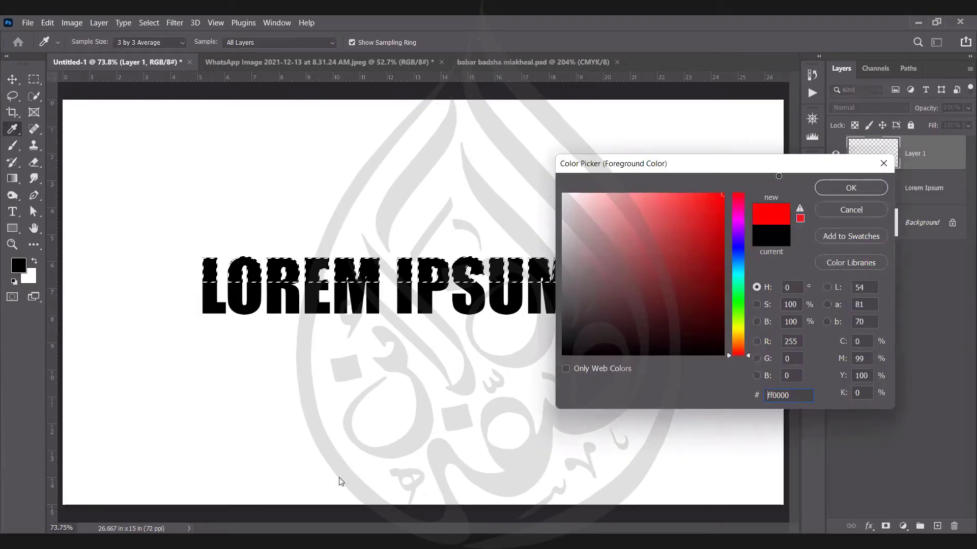
pyautogui.click(820, 188)
# - Fill the selected upper half of the letters with the foreground color on the new layer and deselect
pyautogui.moveTo(427, 277); pyautogui.dragTo(585, 275)
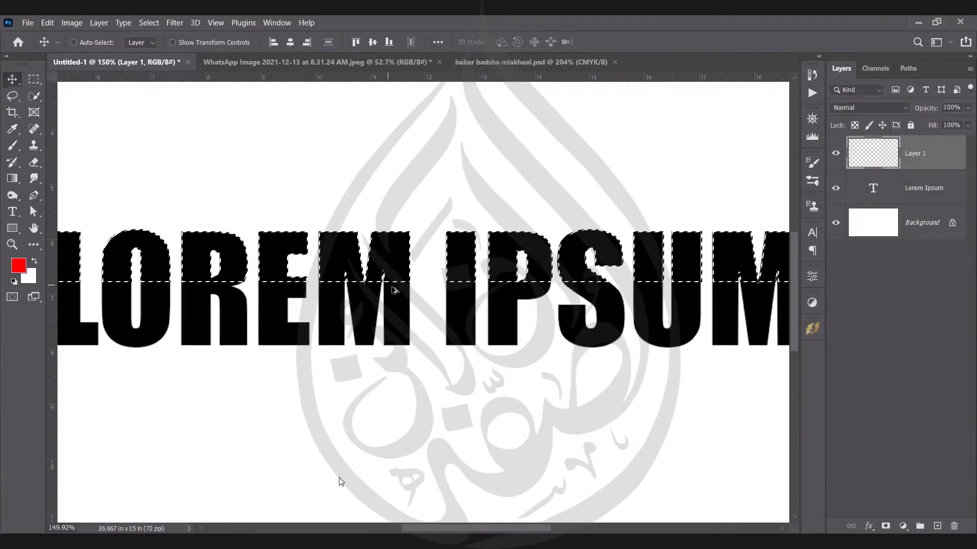
pyautogui.scroll(-1, 432, 246)
pyautogui.scroll(-1, 441, 234)
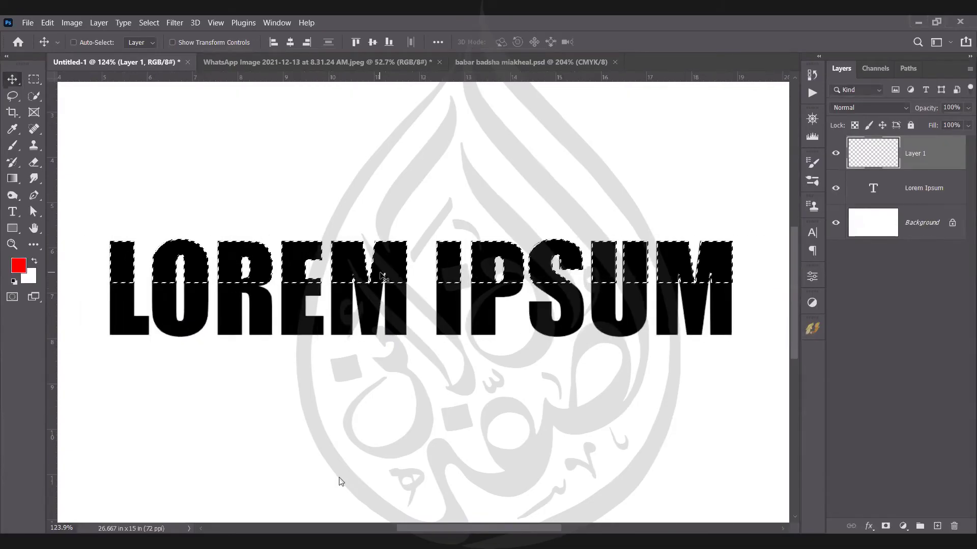
pyautogui.hotkey('alt', 'BackSpace')
pyautogui.hotkey('ctrl', 'd')
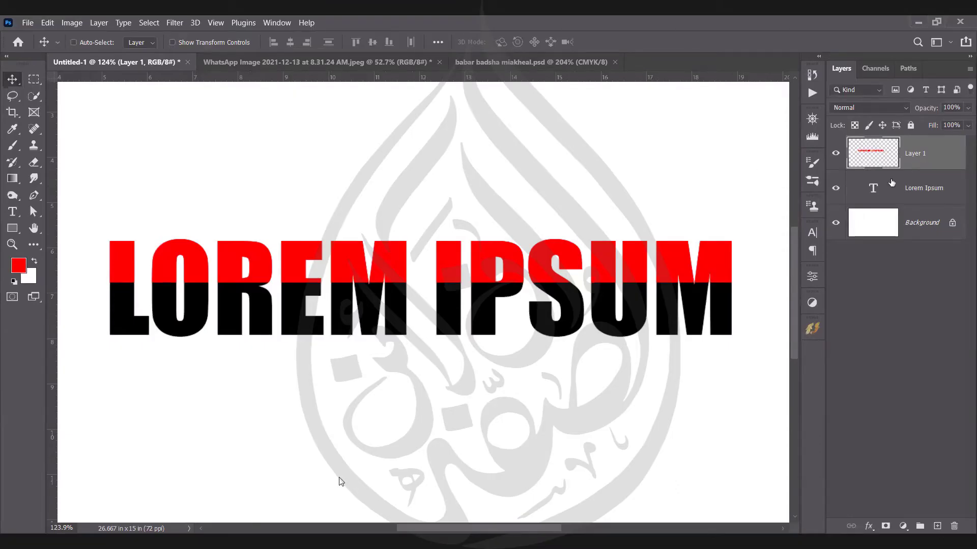
# - Replace the red fill layer with a new layer brushed red across the letters' upper half and clipped to the text
pyautogui.press('Delete')
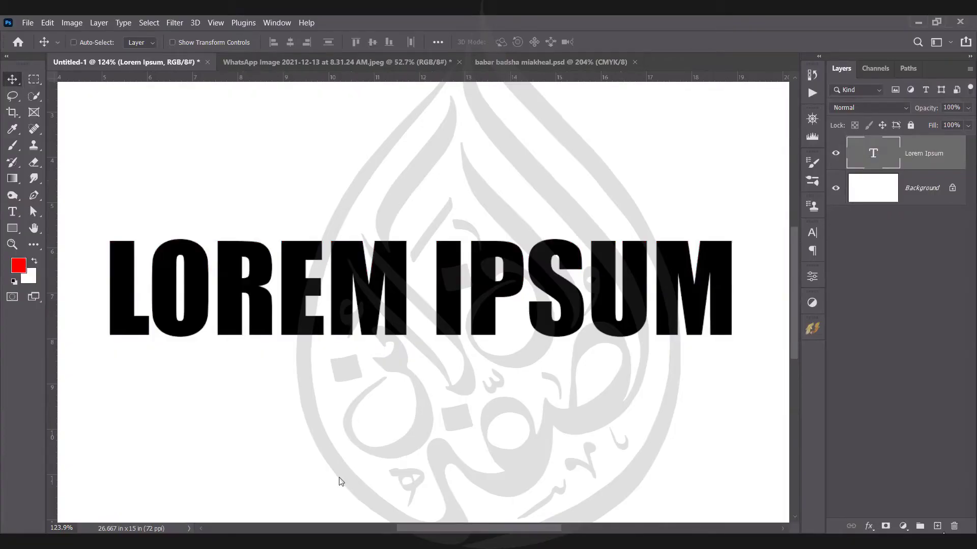
pyautogui.click(937, 527)
pyautogui.press('b')
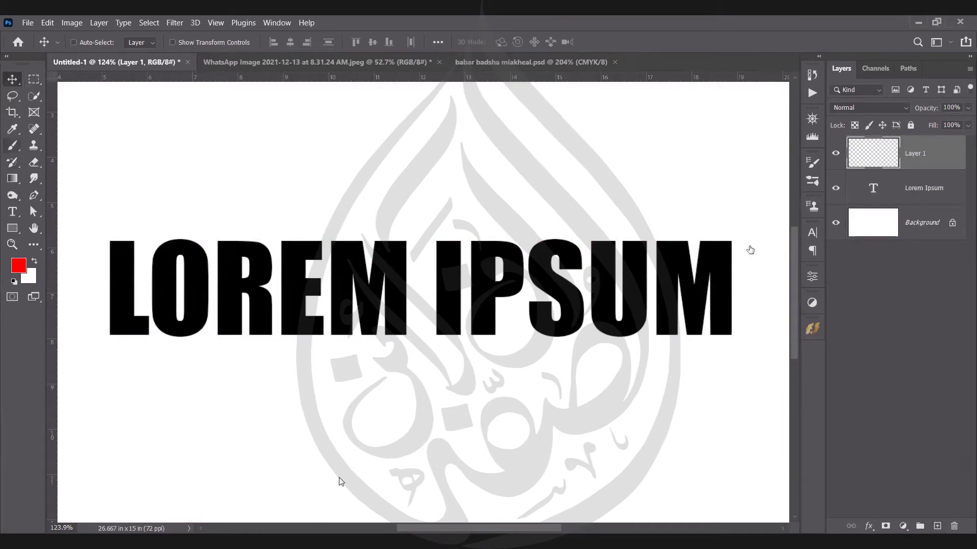
pyautogui.moveTo(81, 224); pyautogui.dragTo(753, 219)
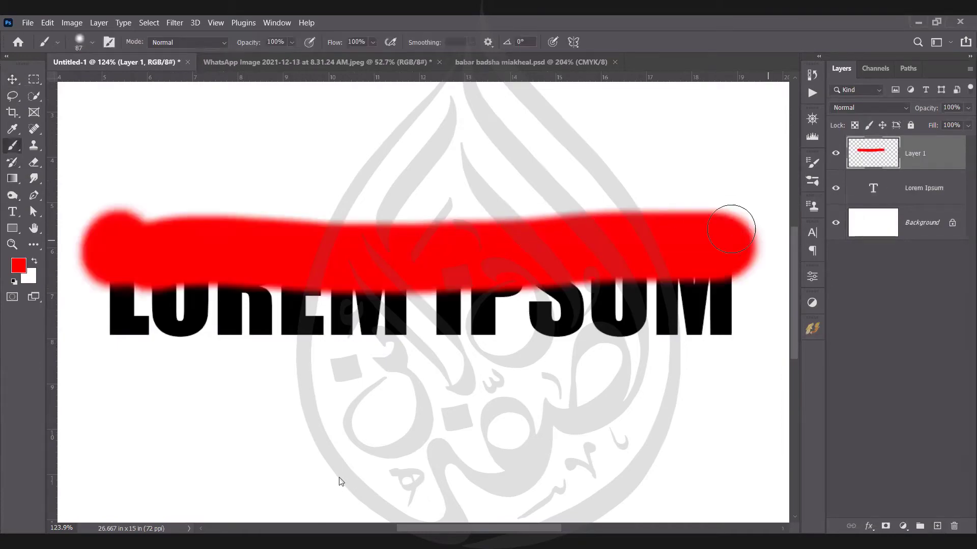
pyautogui.hotkey('ctrl', 'alt', 'g')
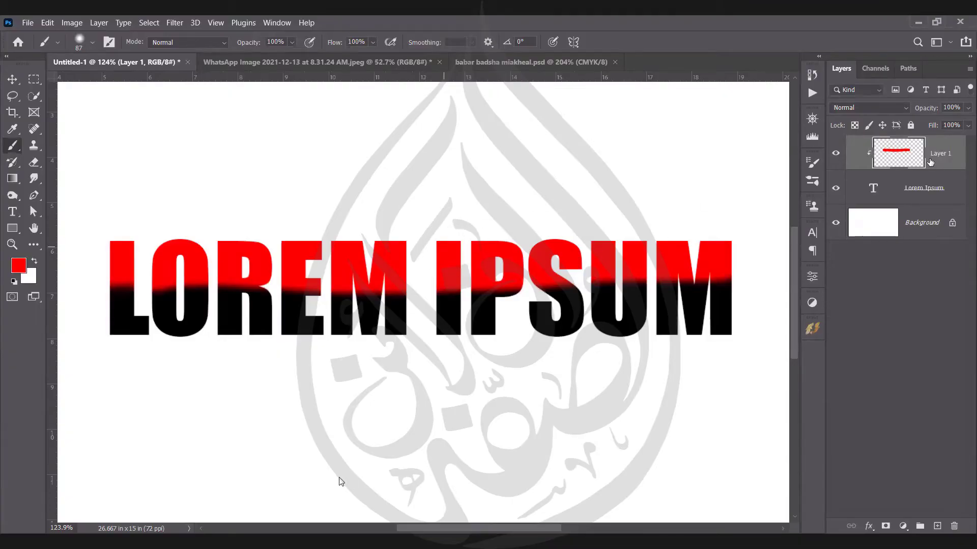
# - Delete the clipped paint layer and the LOREM IPSUM text layer, leaving only the Background
pyautogui.click(482, 325)
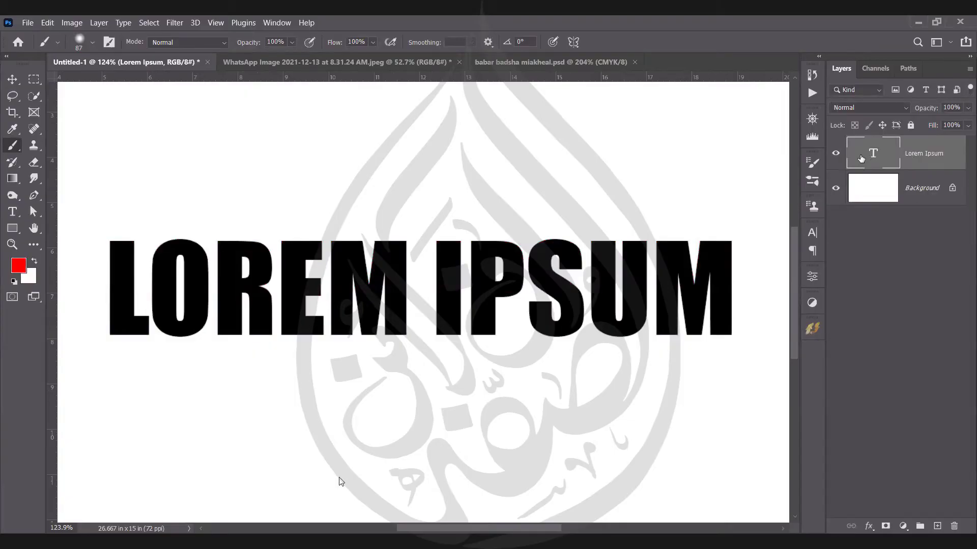
pyautogui.press('Delete')
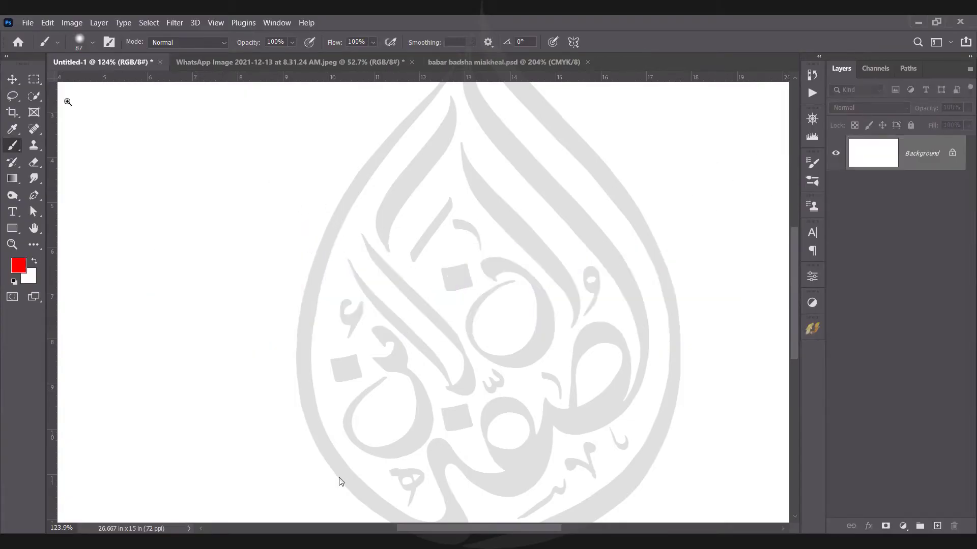
# - Draw a wide rectangular selection on the Background and paint red brush strokes across it
pyautogui.press('m')
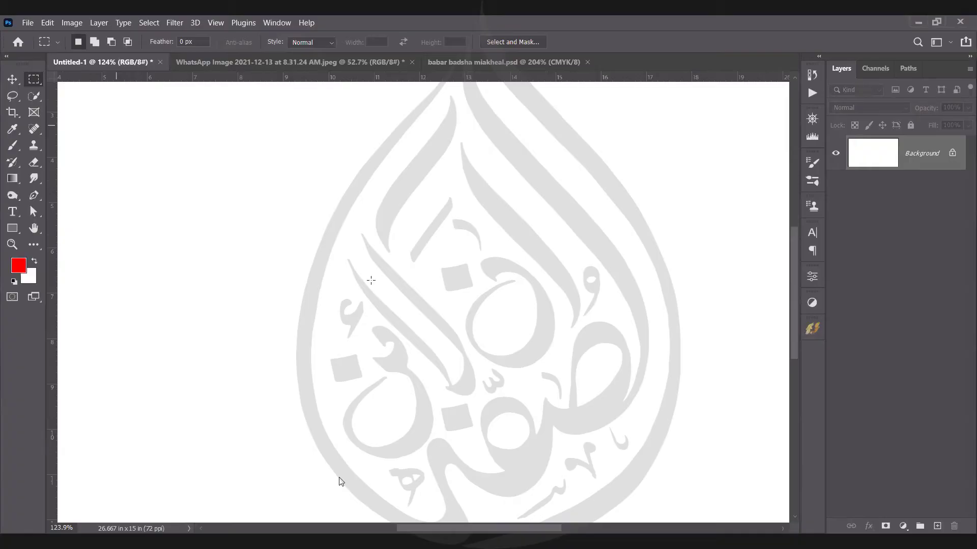
pyautogui.moveTo(116, 124); pyautogui.dragTo(639, 258)
pyautogui.press('b')
pyautogui.moveTo(180, 251); pyautogui.dragTo(364, 142)
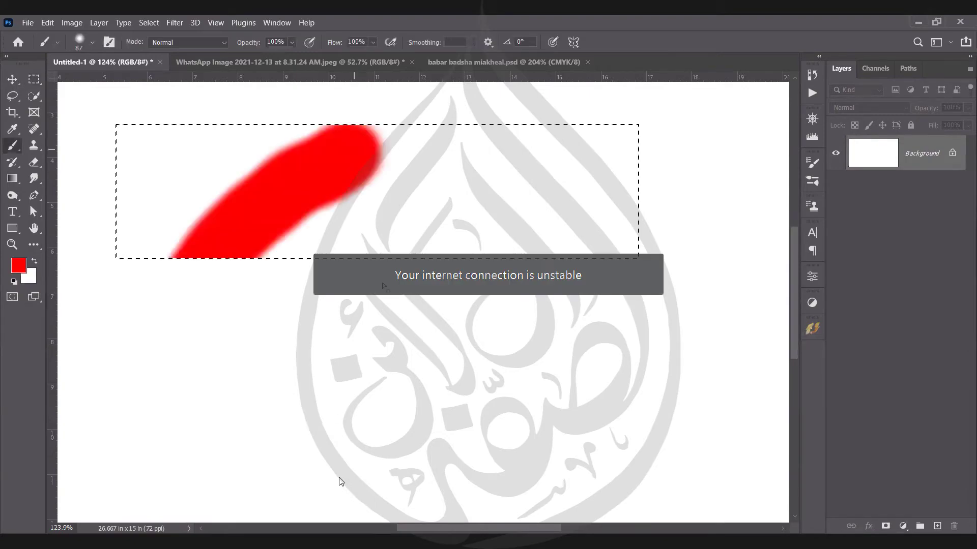
pyautogui.moveTo(503, 262); pyautogui.dragTo(122, 133)
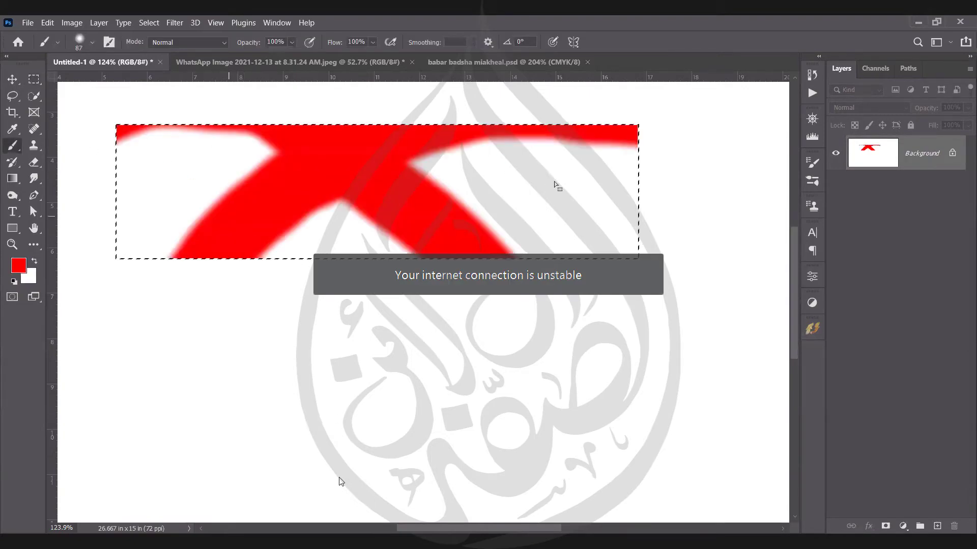
# - Undo the red brush strokes painted inside the rectangular selection
pyautogui.press('m')
pyautogui.hotkey('ctrl', 'z')
pyautogui.hotkey('ctrl', 'z')
pyautogui.hotkey('ctrl', 'z')
pyautogui.press('b')
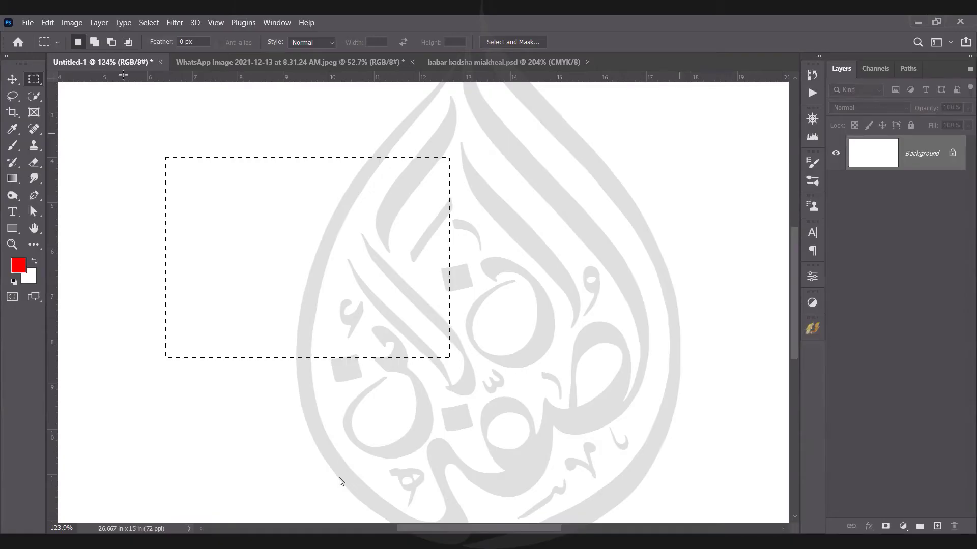
# - Build a selection from several separate rectangles and intersect it with a tall rectangle using the Rectangular Marquee Tool
pyautogui.hotkey('ctrl', 'shift', 'z')
pyautogui.hotkey('ctrl', 'shift', 'z')
pyautogui.moveTo(133, 100); pyautogui.dragTo(305, 251)
pyautogui.moveTo(206, 272); pyautogui.dragTo(338, 335)
pyautogui.moveTo(295, 422); pyautogui.dragTo(543, 455)
pyautogui.moveTo(379, 472); pyautogui.dragTo(640, 481)
pyautogui.click(130, 42)
pyautogui.moveTo(406, 514); pyautogui.dragTo(621, 102)
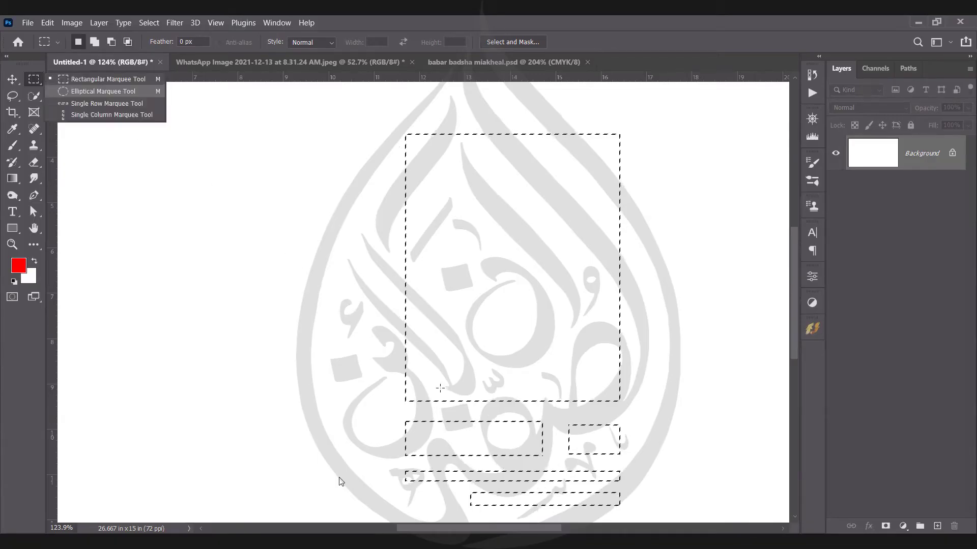
# - Clear the rectangles and draw two trial selections with the Elliptical Marquee Tool, deselecting each one
pyautogui.click(110, 91)
pyautogui.hotkey('ctrl', 'd')
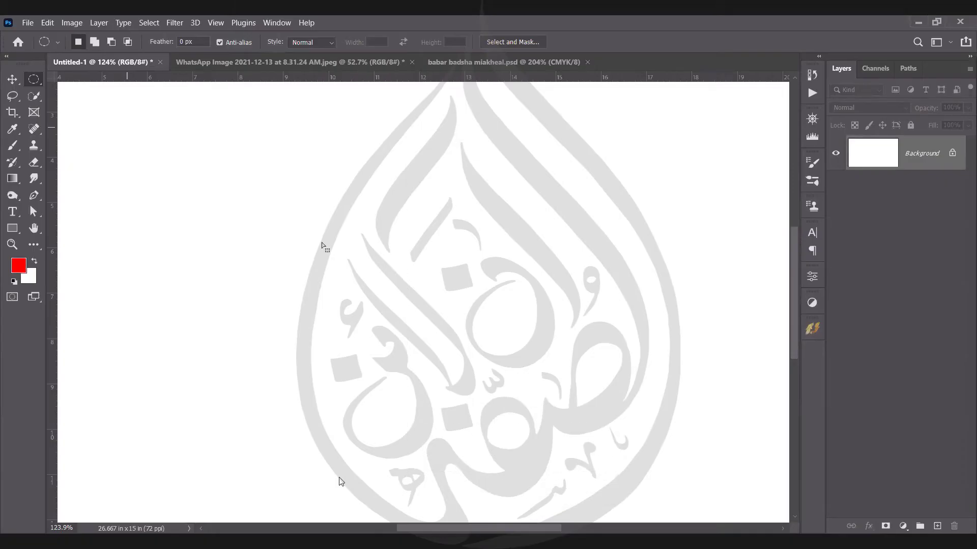
pyautogui.moveTo(128, 127); pyautogui.dragTo(484, 443)
pyautogui.click(319, 292)
pyautogui.moveTo(131, 122); pyautogui.dragTo(561, 321)
pyautogui.click(64, 100)
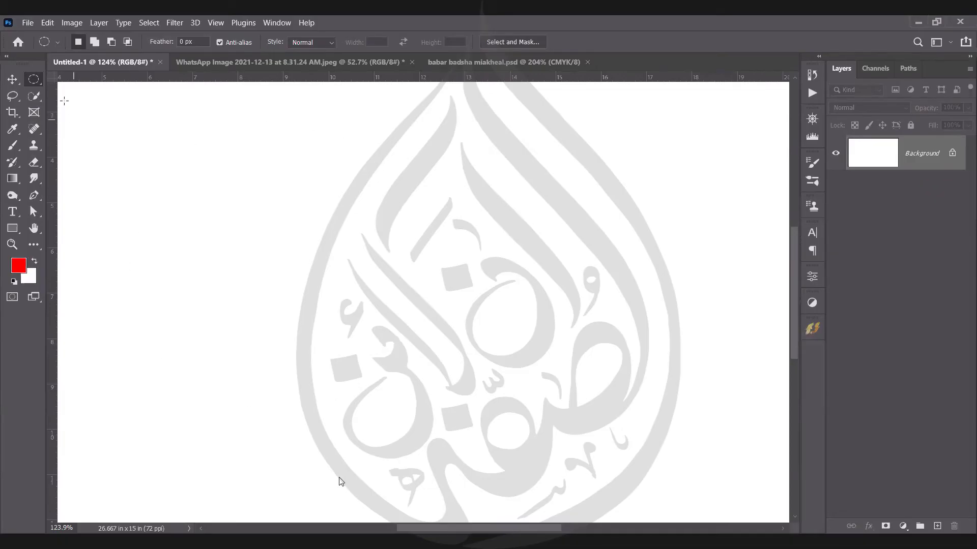
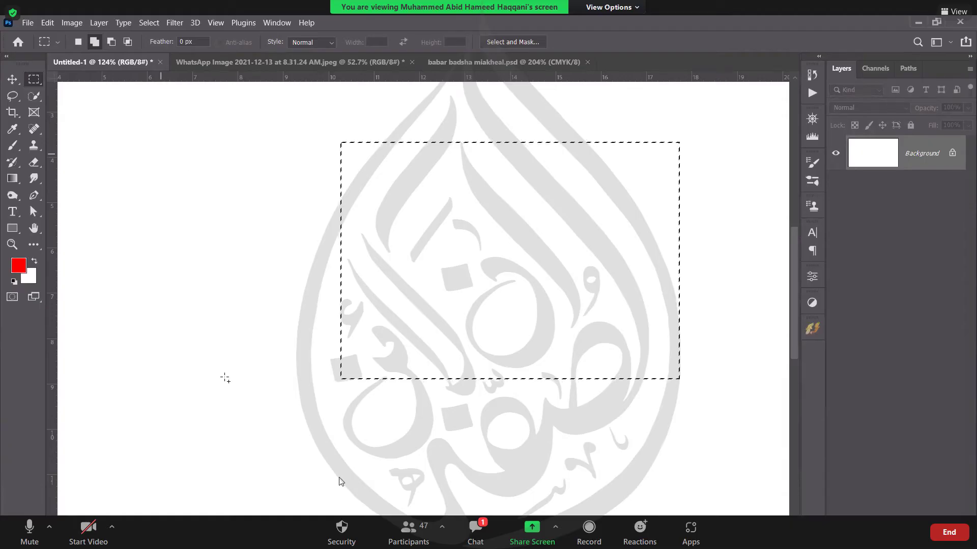
# - Add two rectangles to the existing rectangular selection and replace the combined selection with a single new rectangle
pyautogui.moveTo(161, 153); pyautogui.dragTo(226, 384)
pyautogui.moveTo(359, 271); pyautogui.dragTo(286, 202)
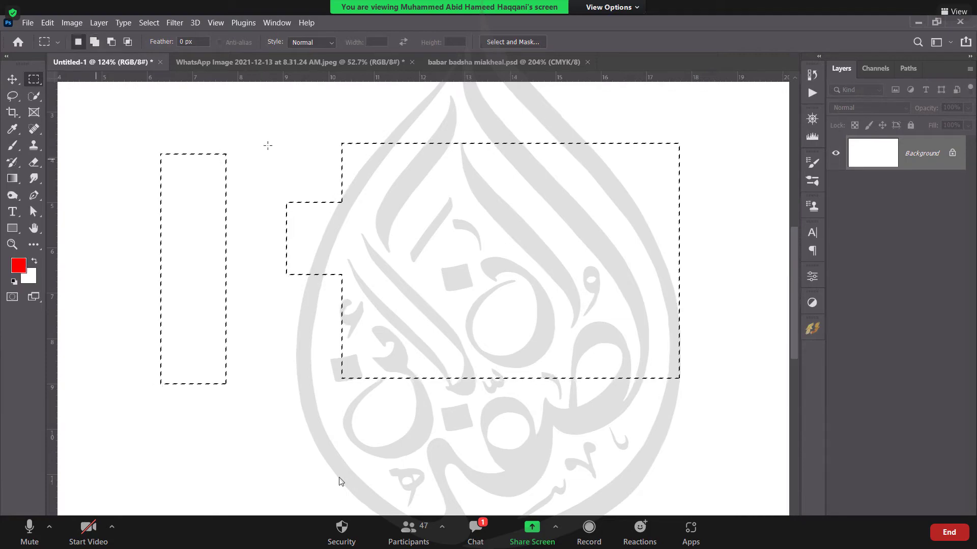
pyautogui.moveTo(267, 145); pyautogui.dragTo(517, 374)
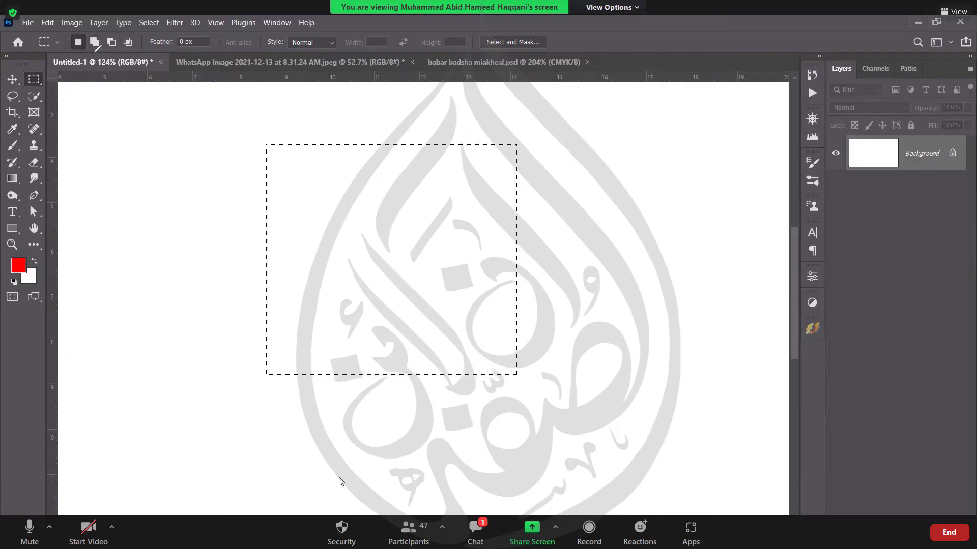
pyautogui.hotkey('ctrl', 'd')
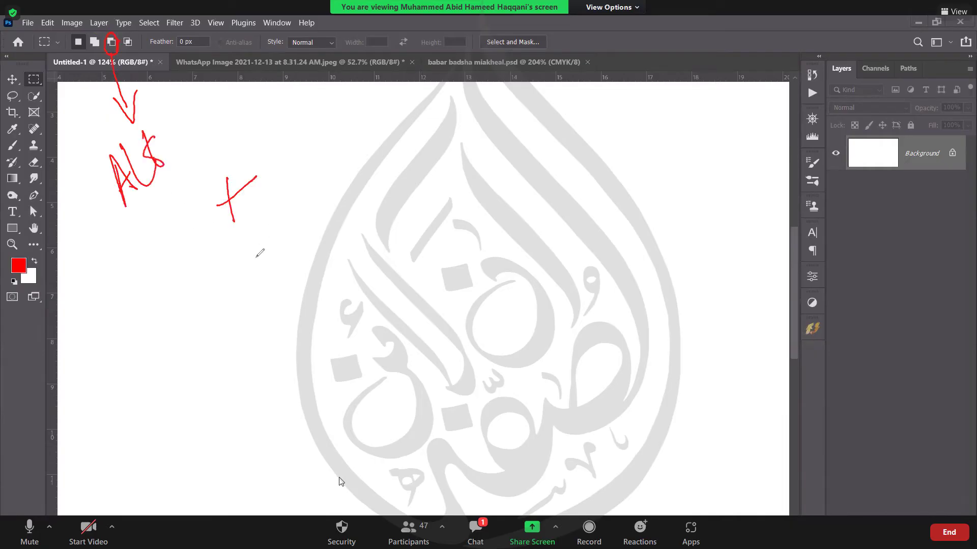
# - Mute the microphone in the Zoom meeting
pyautogui.click(50, 545)
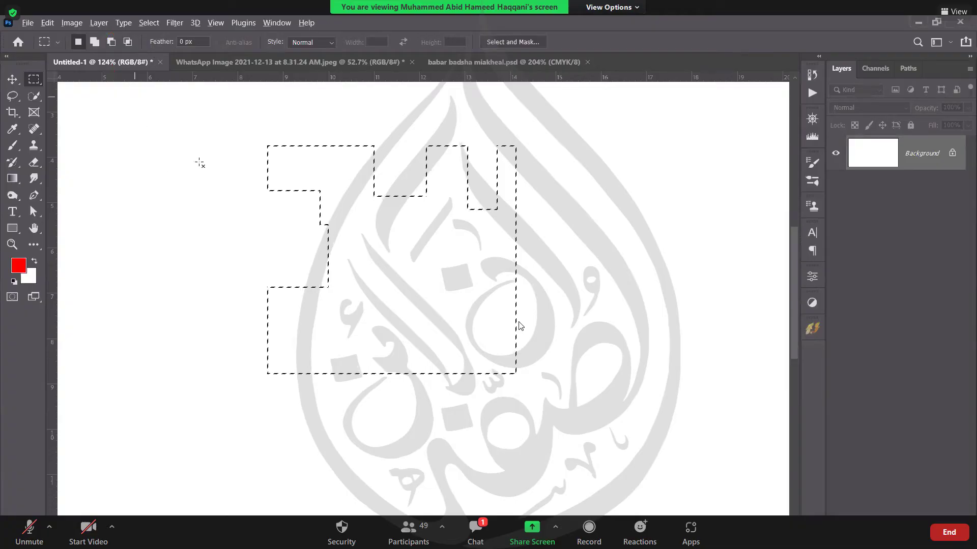
# - Intersect the notched selection with a rectangle covering its upper part
pyautogui.hotkey('shift', 'alt')
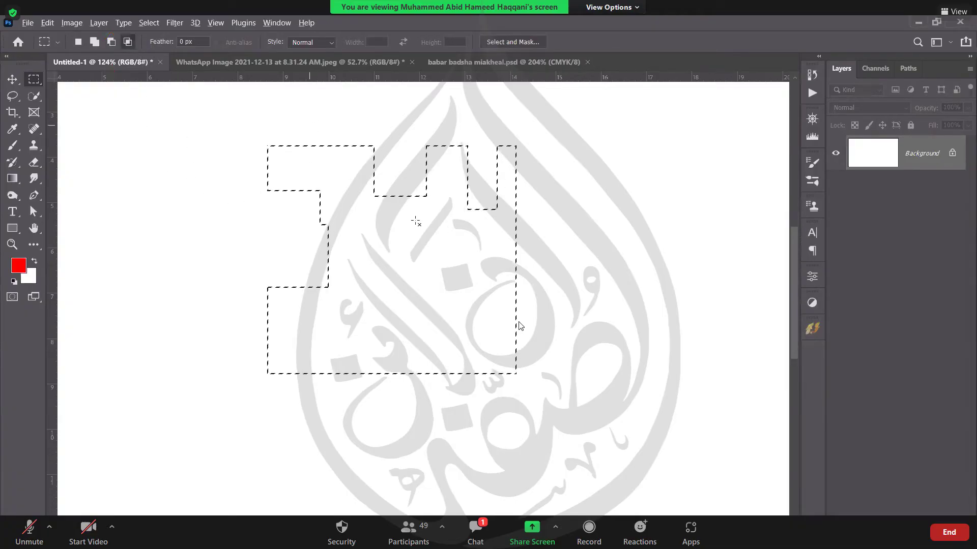
pyautogui.moveTo(310, 125); pyautogui.dragTo(547, 243)
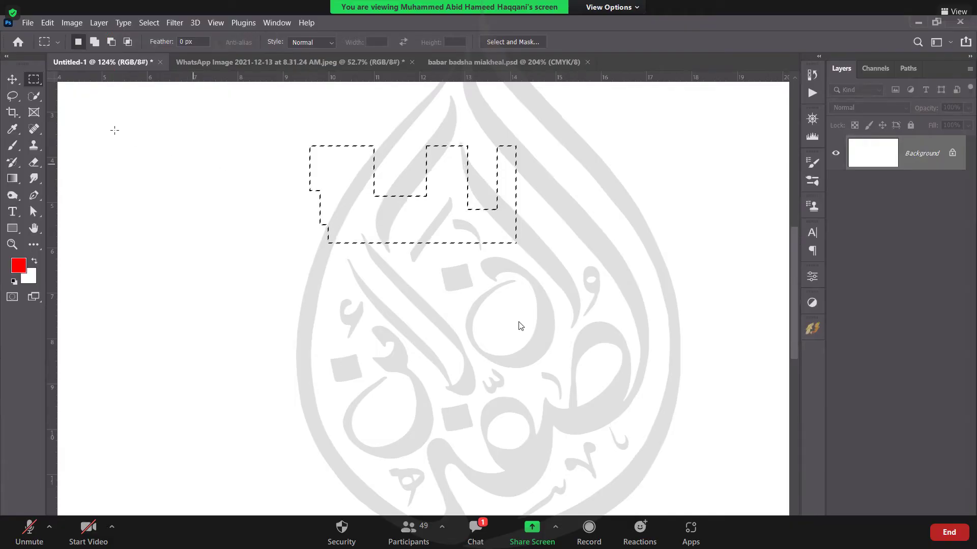
# - Open all eight pexels images from the "pictures for class" folder, leaving out 6430231_sd
pyautogui.click(27, 22)
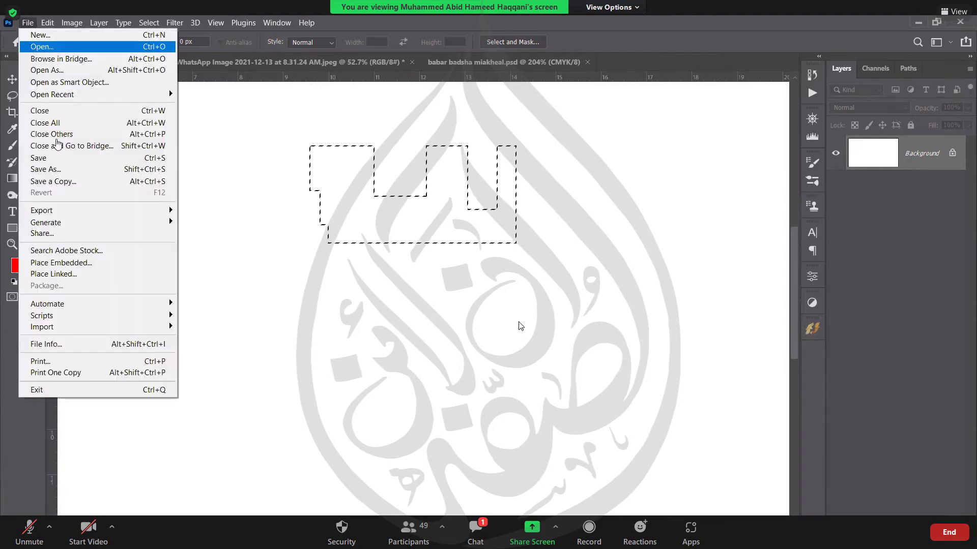
pyautogui.press('Return')
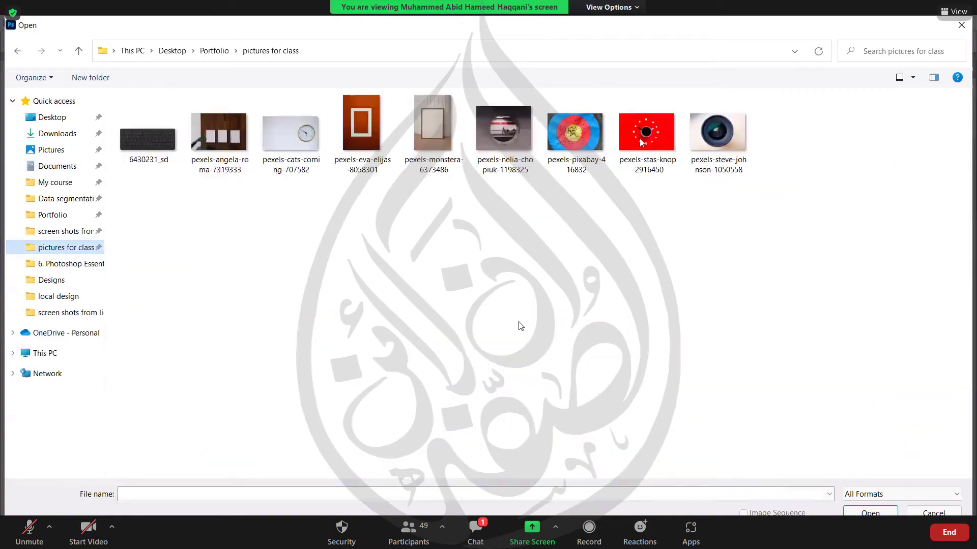
pyautogui.click(220, 135)
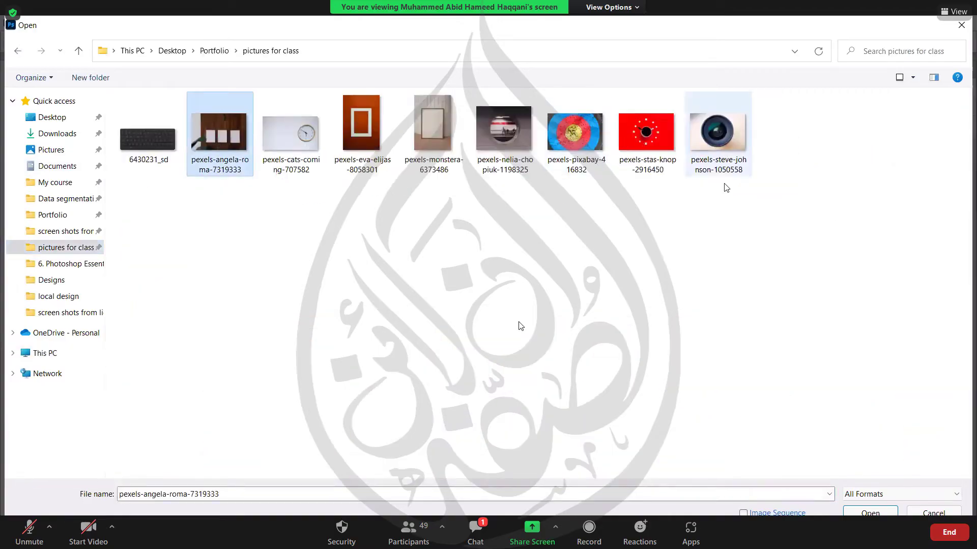
pyautogui.hotkey('shift', 'End')
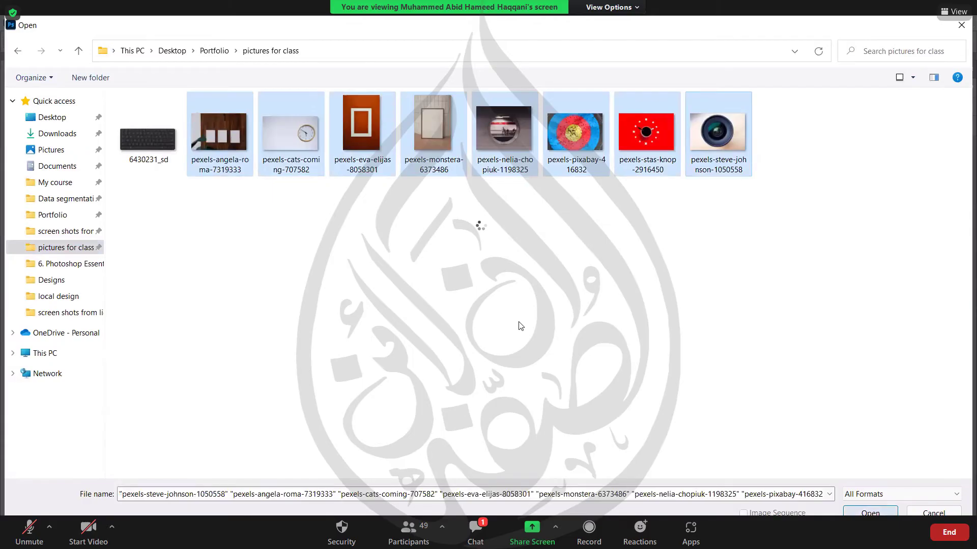
pyautogui.press('Return')
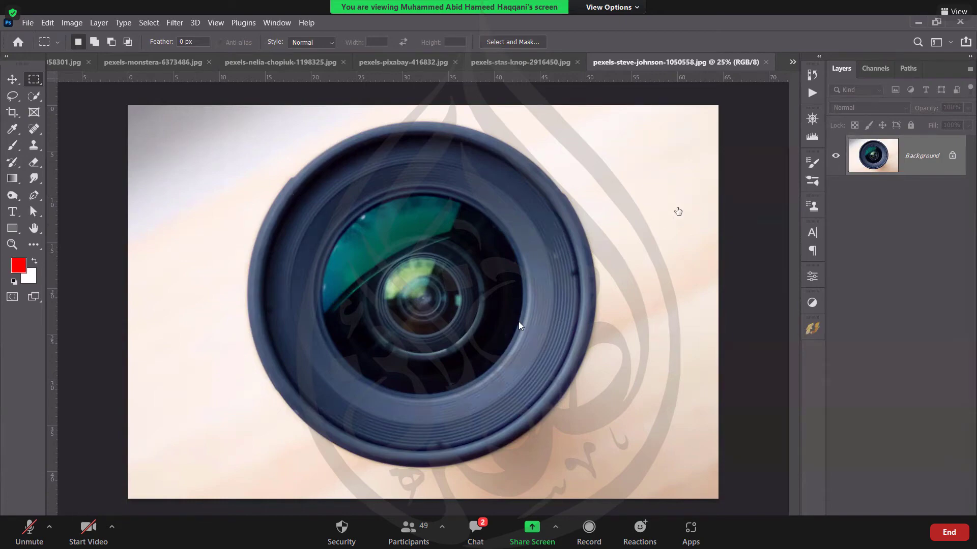
# - Create a blank document from the Web Large preset, 1920 x 1080 px at 72 pixels/inch with a white background and no artboard
pyautogui.hotkey('ctrl', 'n')
pyautogui.click(377, 64)
pyautogui.click(301, 163)
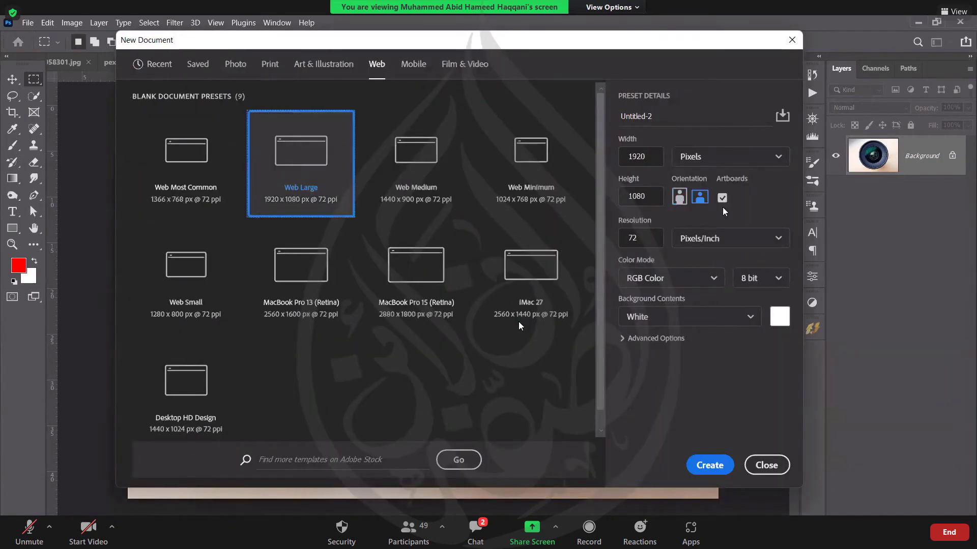
pyautogui.click(639, 237)
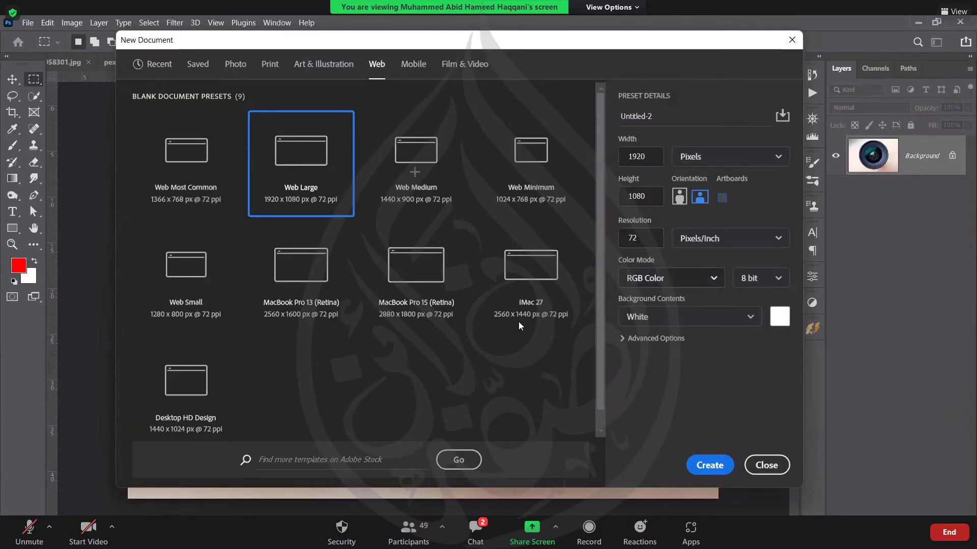
pyautogui.press('Return')
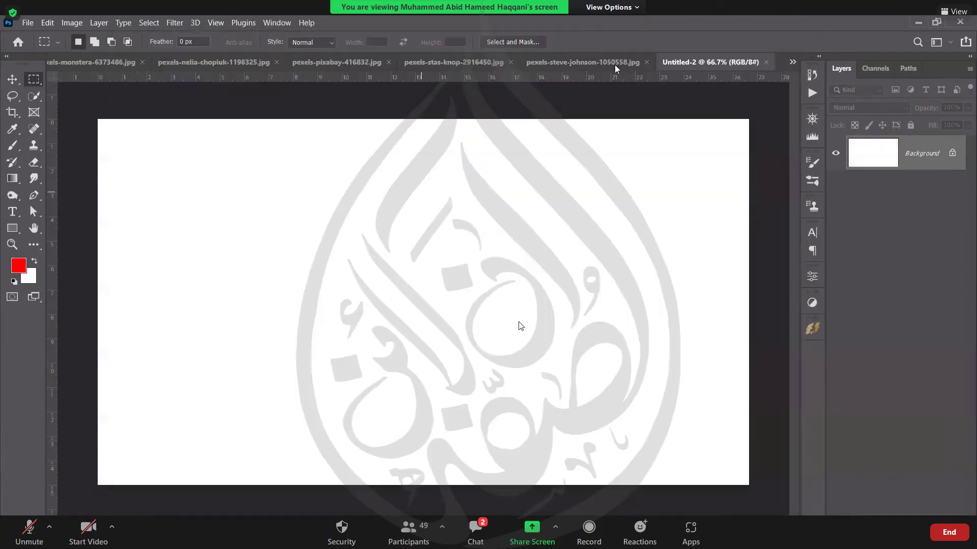
# - In pexels-steve-johnson-1050558.jpg, discard a trial rectangular selection around the lens and select the lens's outer rim with an elliptical marquee
pyautogui.click(620, 65)
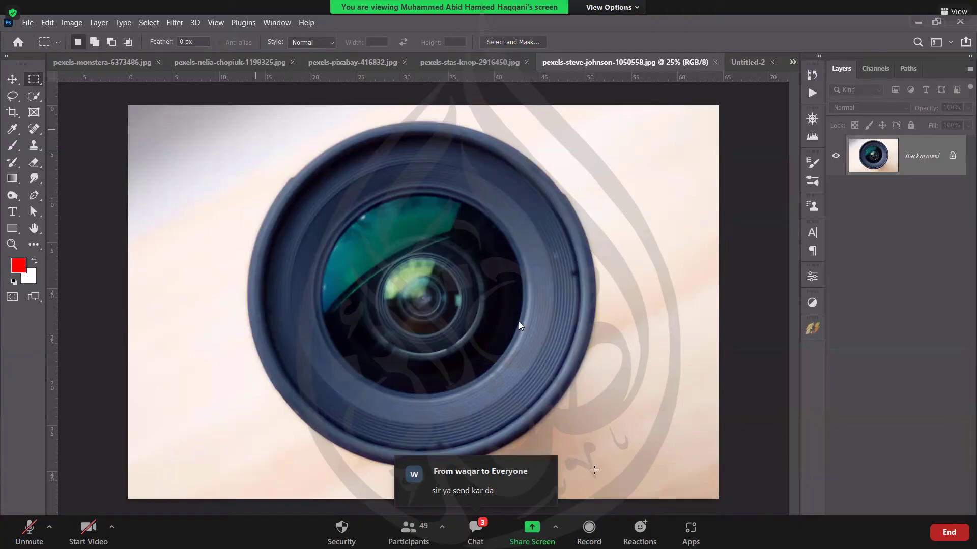
pyautogui.moveTo(240, 120); pyautogui.dragTo(597, 469)
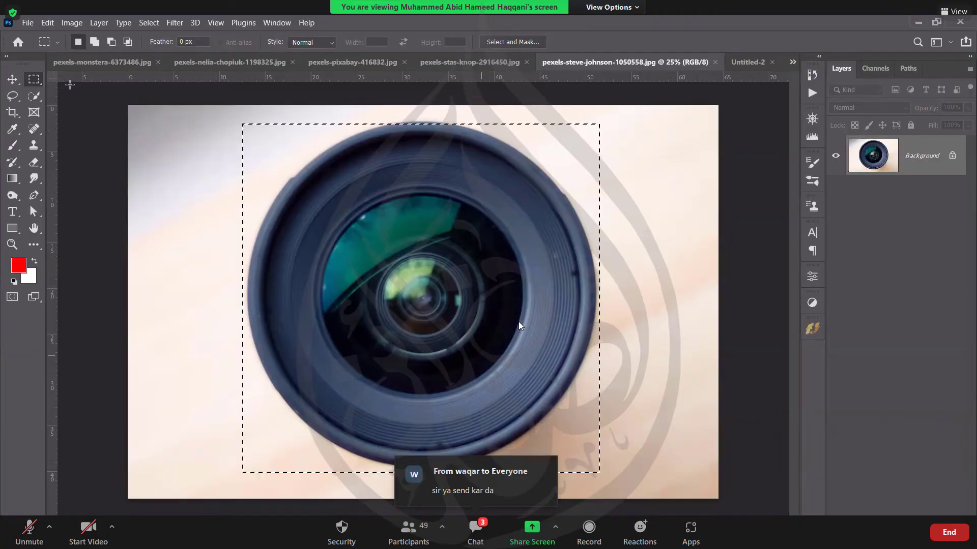
pyautogui.hotkey('ctrl', 'd')
pyautogui.rightClick(36, 83)
pyautogui.click(71, 94)
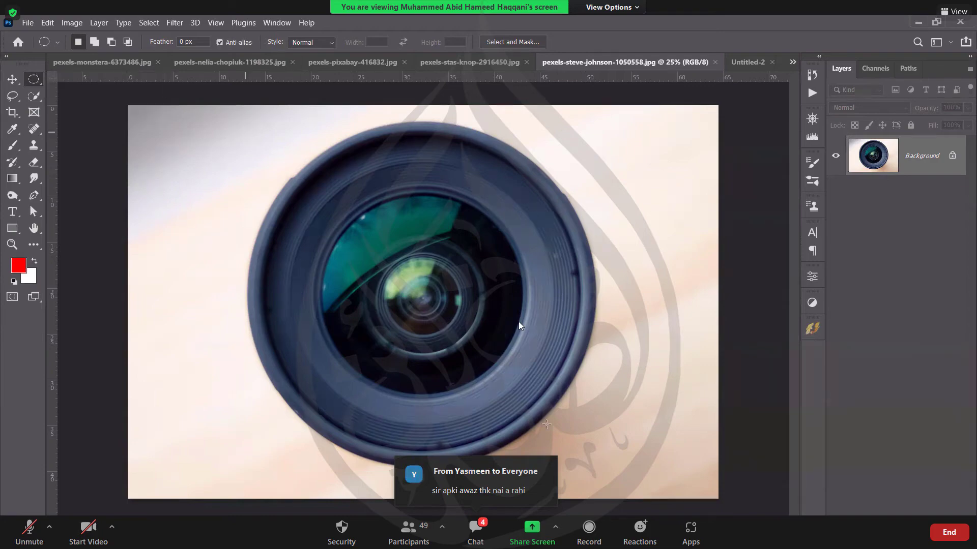
pyautogui.moveTo(546, 424); pyautogui.dragTo(599, 468)
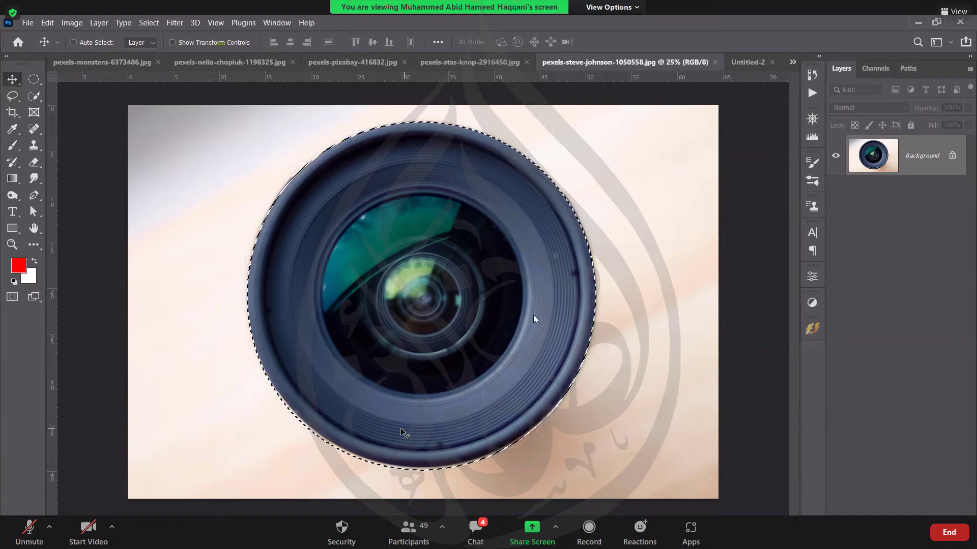
# - Unmute the Zoom microphone to talk with the class and mute it again
pyautogui.click(27, 533)
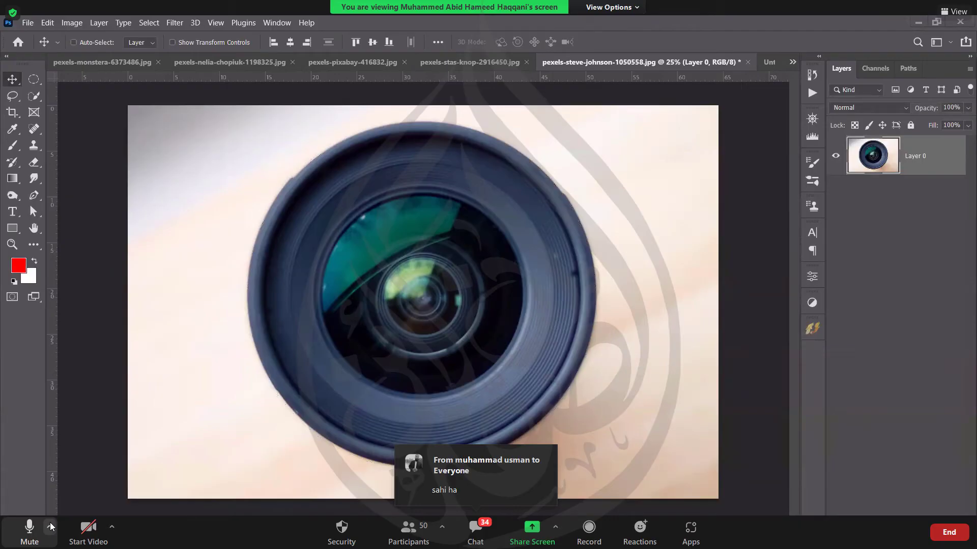
pyautogui.click(482, 278)
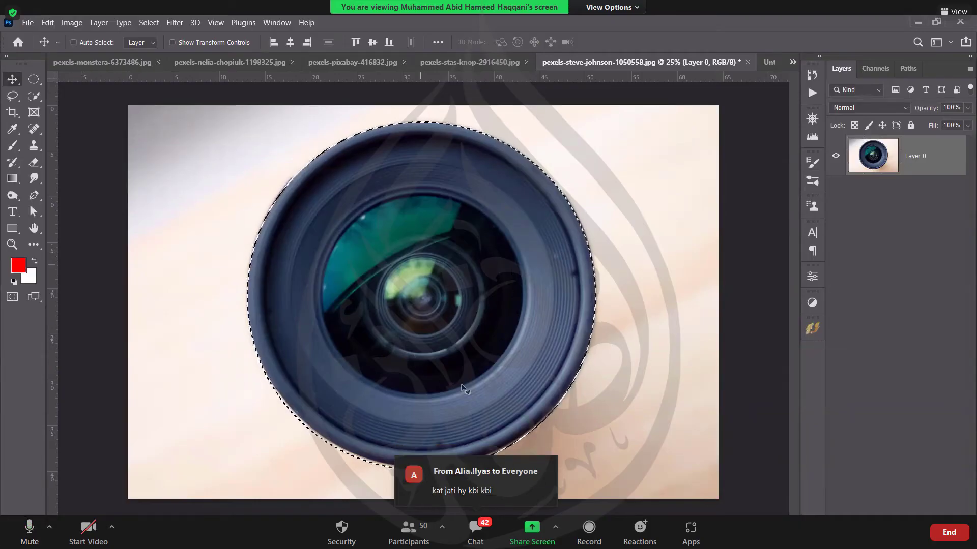
pyautogui.click(30, 533)
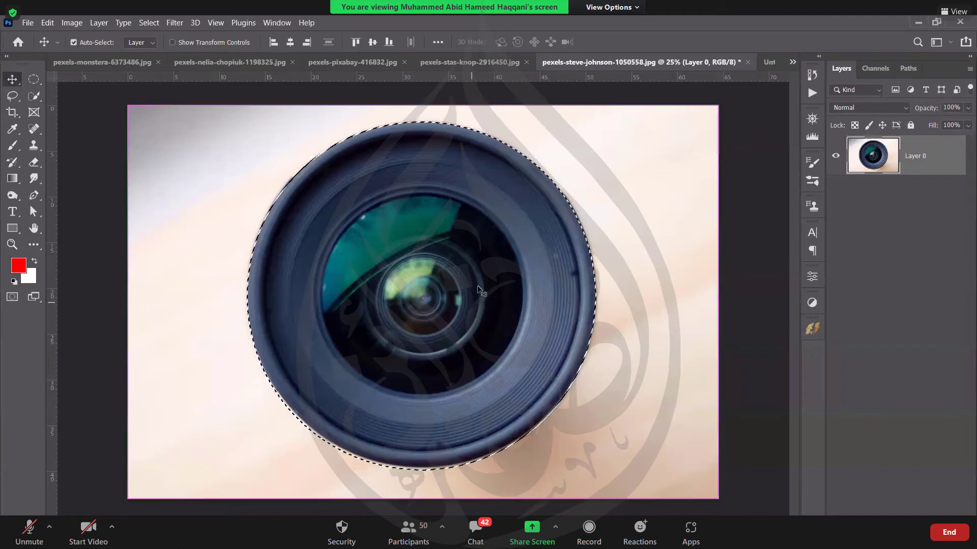
# - Copy the selected camera lens and paste it into the blank Untitled-2 document
pyautogui.hotkey('ctrl', 'c')
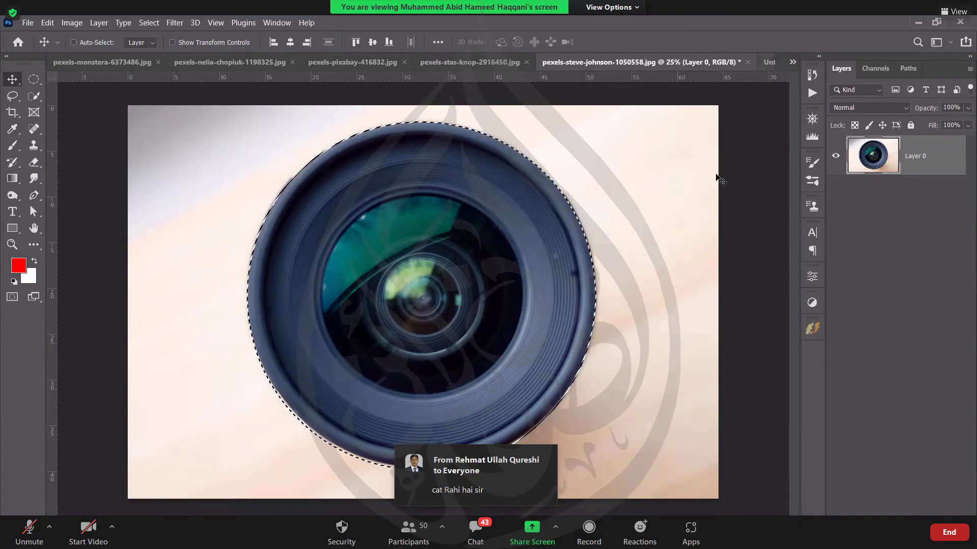
pyautogui.hotkey('ctrl', 'Tab')
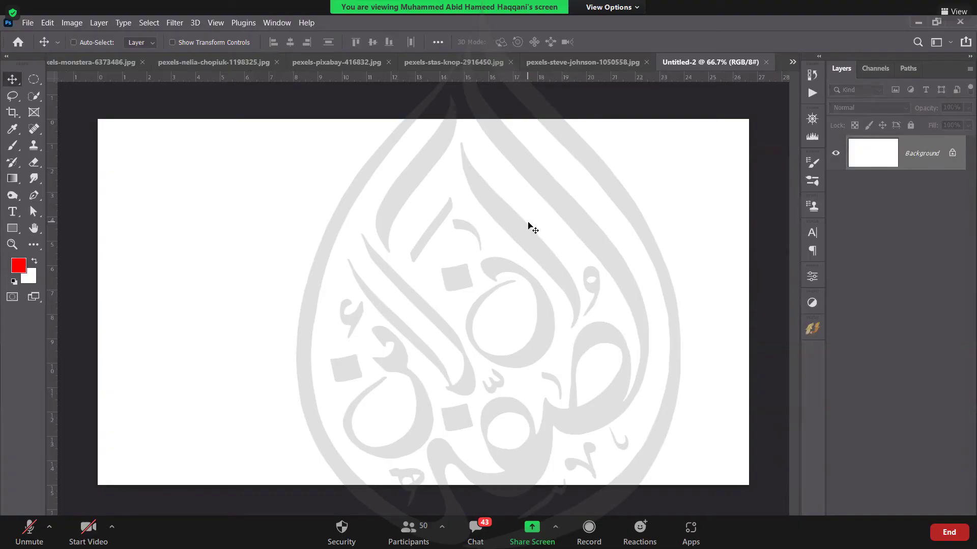
pyautogui.press('ctrl')
pyautogui.hotkey('ctrl', 'v')
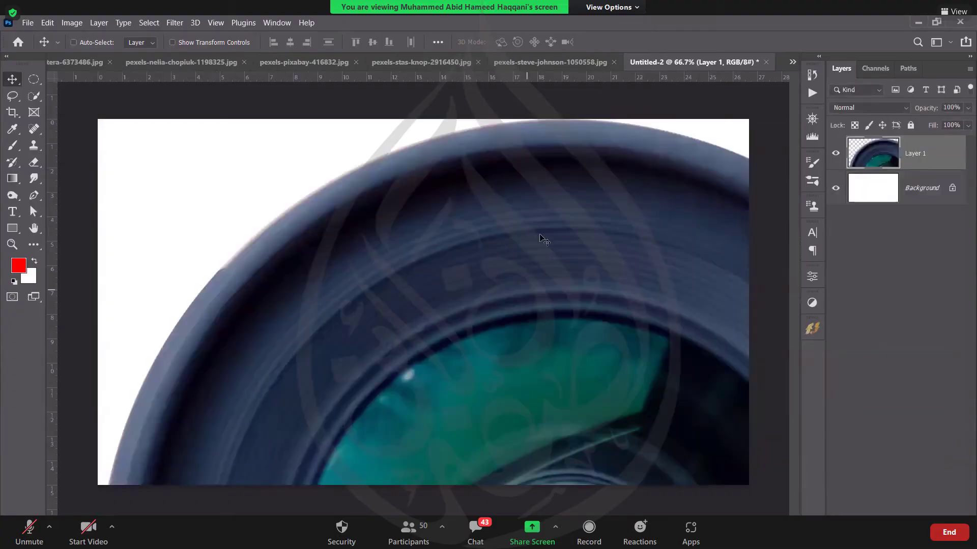
# - Scale the pasted lens down to about one-fifth of the canvas width, keeping it in the canvas's upper-left corner
pyautogui.hotkey('ctrl', '-')
pyautogui.hotkey('ctrl', '-')
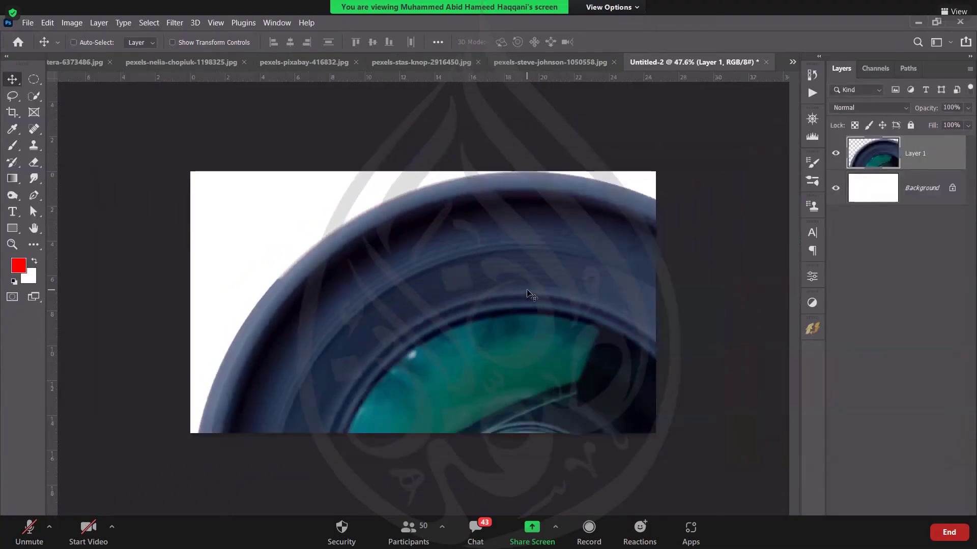
pyautogui.hotkey('ctrl', '-')
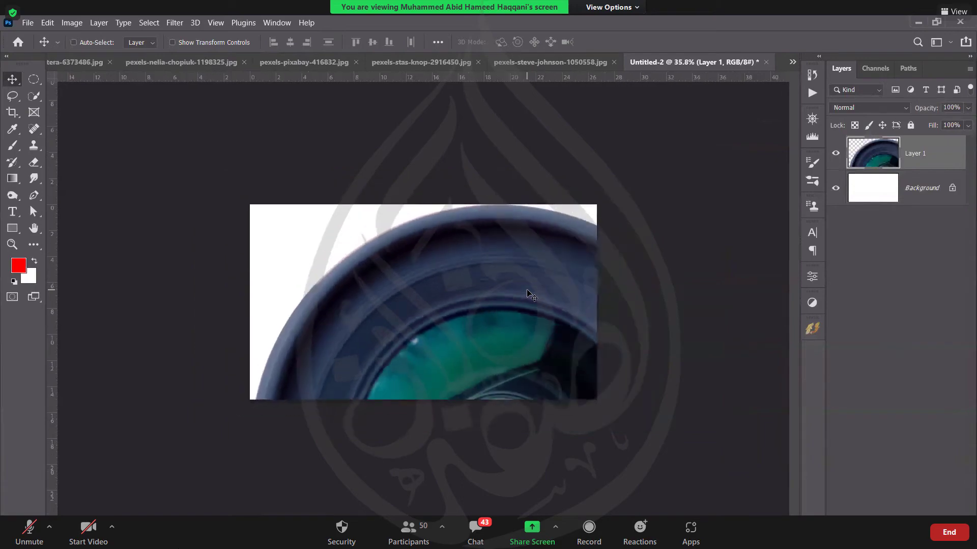
pyautogui.hotkey('ctrl', '-')
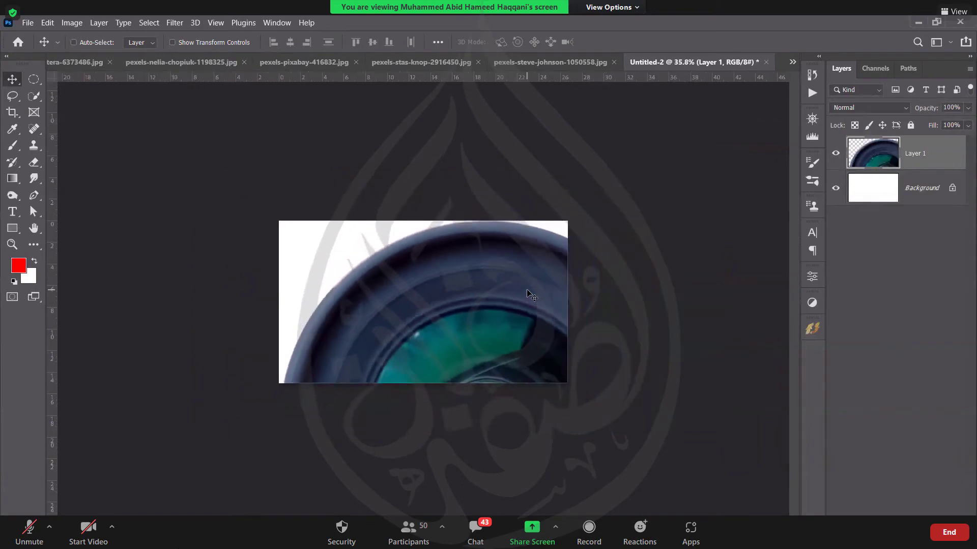
pyautogui.hotkey('ctrl', '-')
pyautogui.hotkey('ctrl', '-')
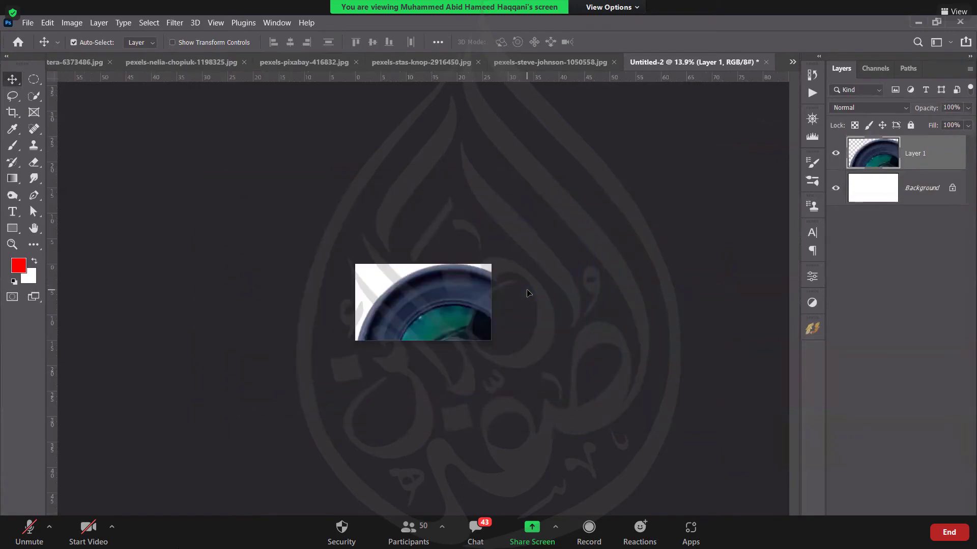
pyautogui.hotkey('ctrl', 't')
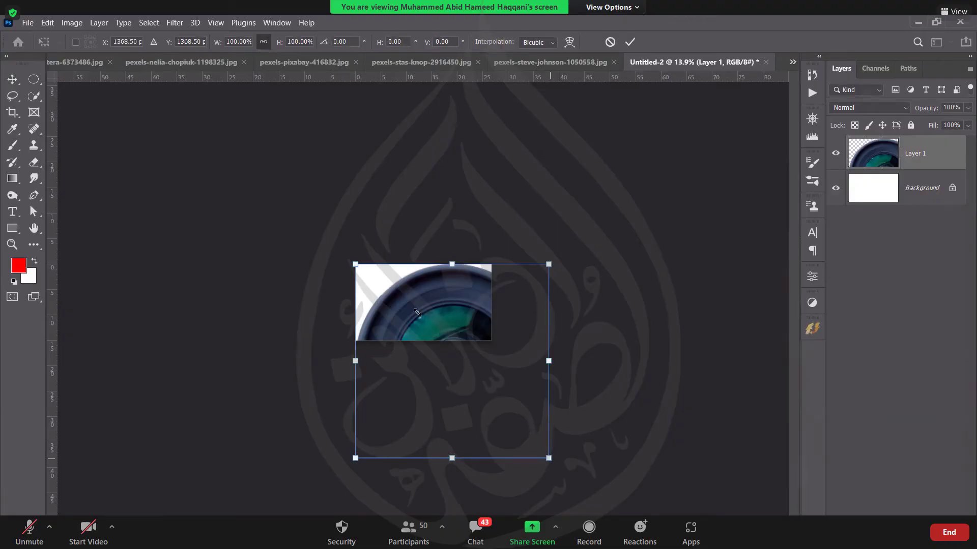
pyautogui.click(628, 44)
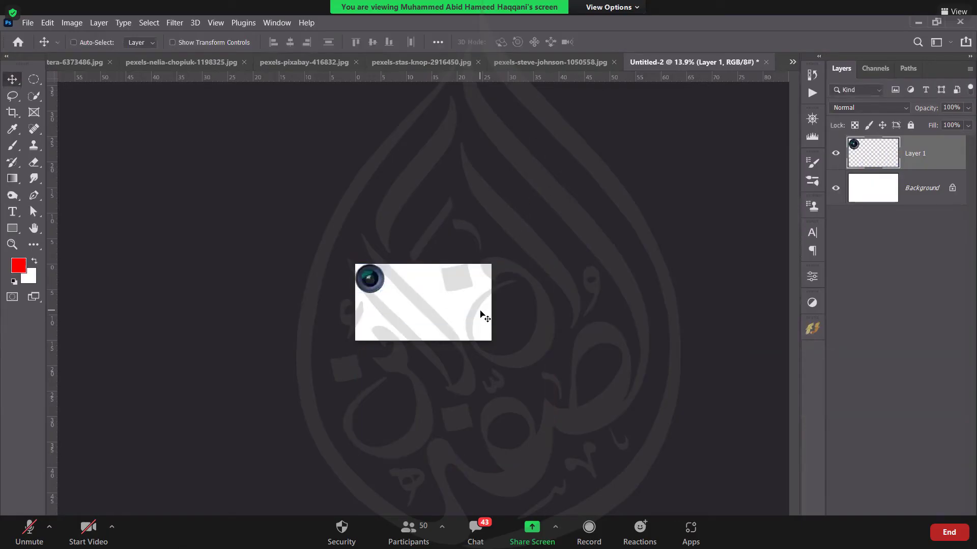
# - Move the reduced lens slightly inward from the canvas's upper-left corner
pyautogui.press('ctrl')
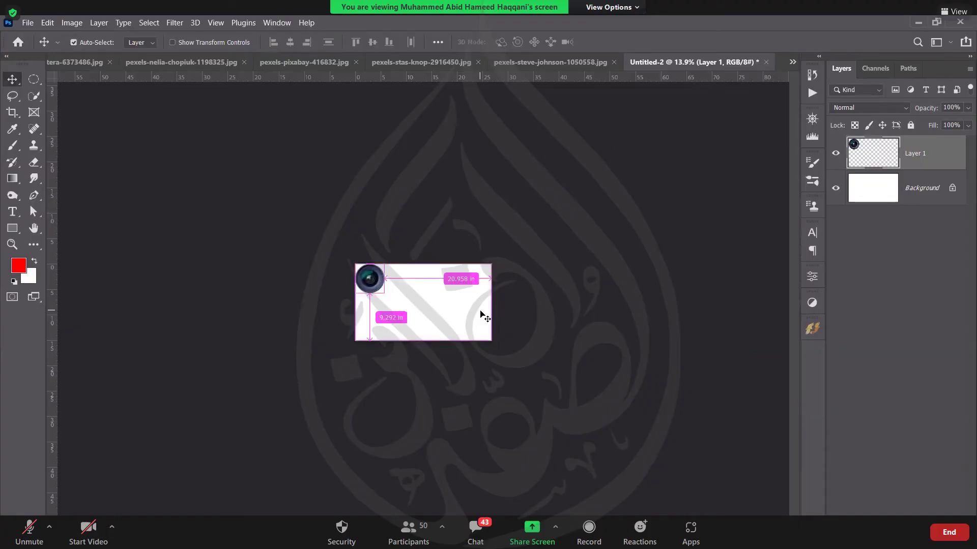
pyautogui.hotkey('ctrl', '0')
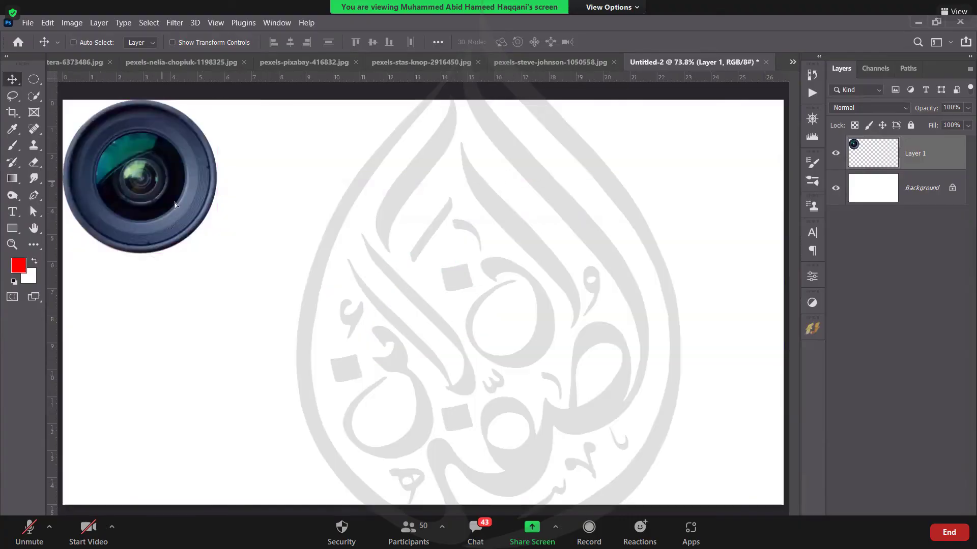
pyautogui.moveTo(233, 234); pyautogui.dragTo(265, 240)
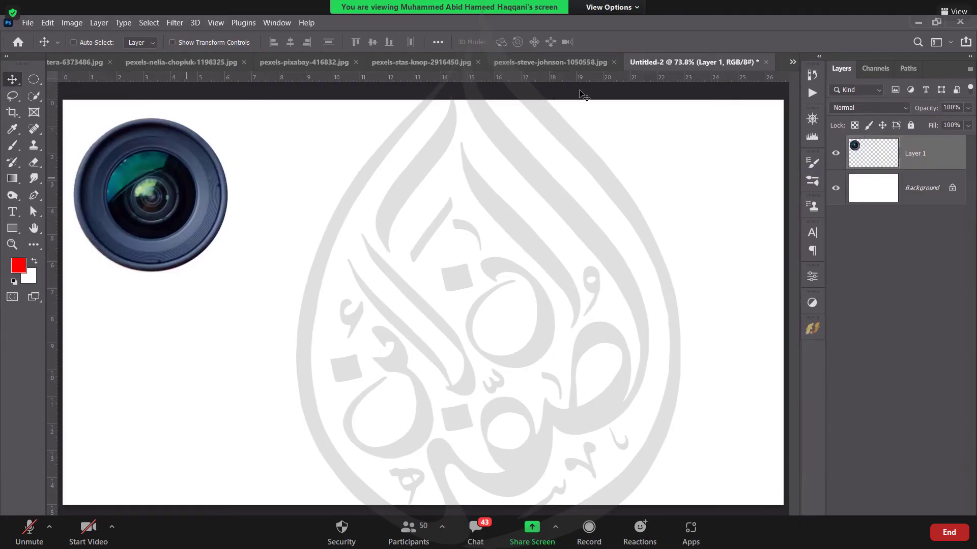
# - Close pexels-steve-johnson-1050558.jpg without saving its changes
pyautogui.click(594, 65)
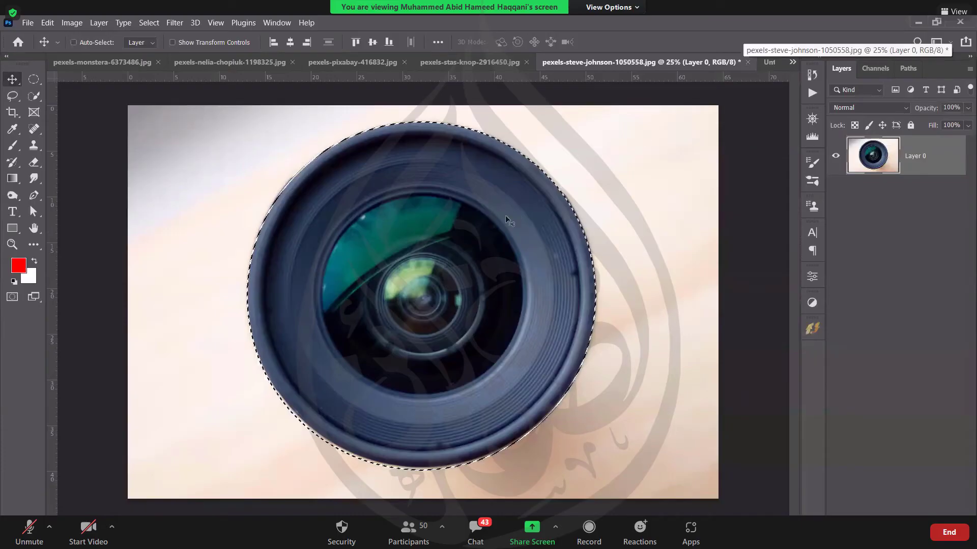
pyautogui.hotkey('ctrl', 'w')
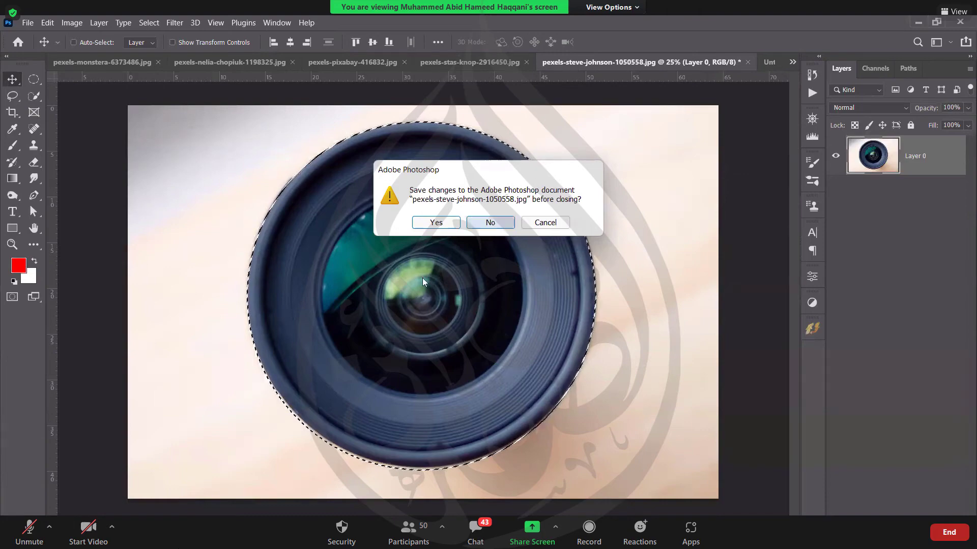
pyautogui.press('n')
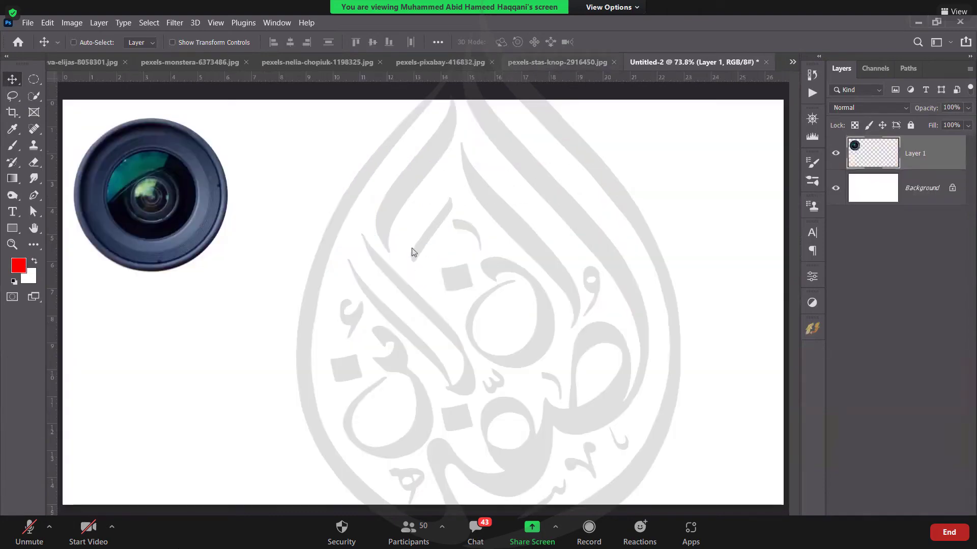
# - Select the topmost sugar cube in pexels-stas-knop-2916450.jpg with a rectangular marquee
pyautogui.click(556, 62)
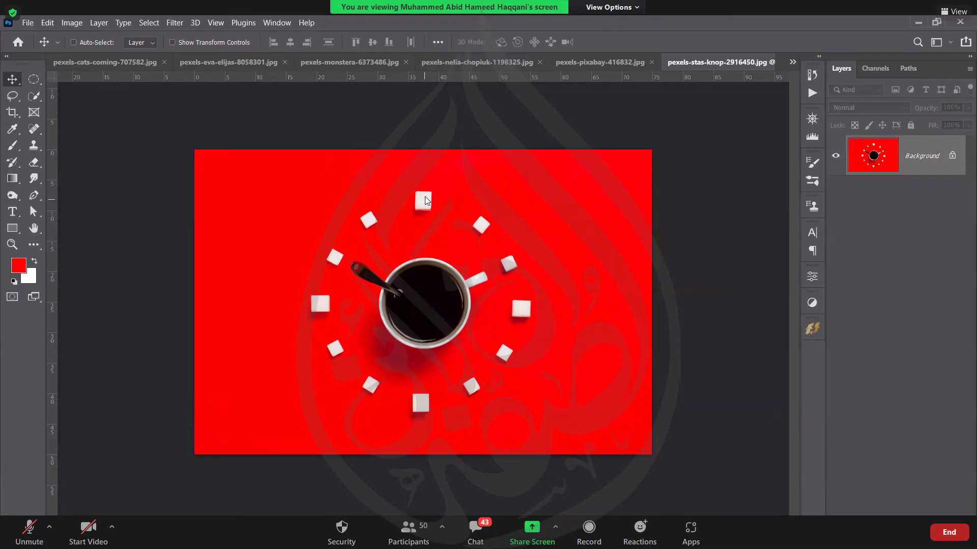
pyautogui.press('z')
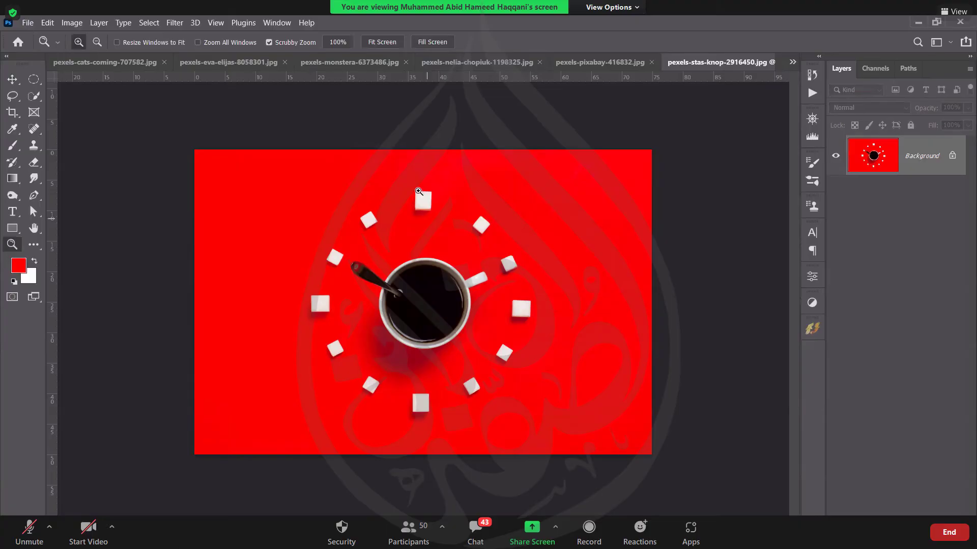
pyautogui.hotkey('ctrl', '+')
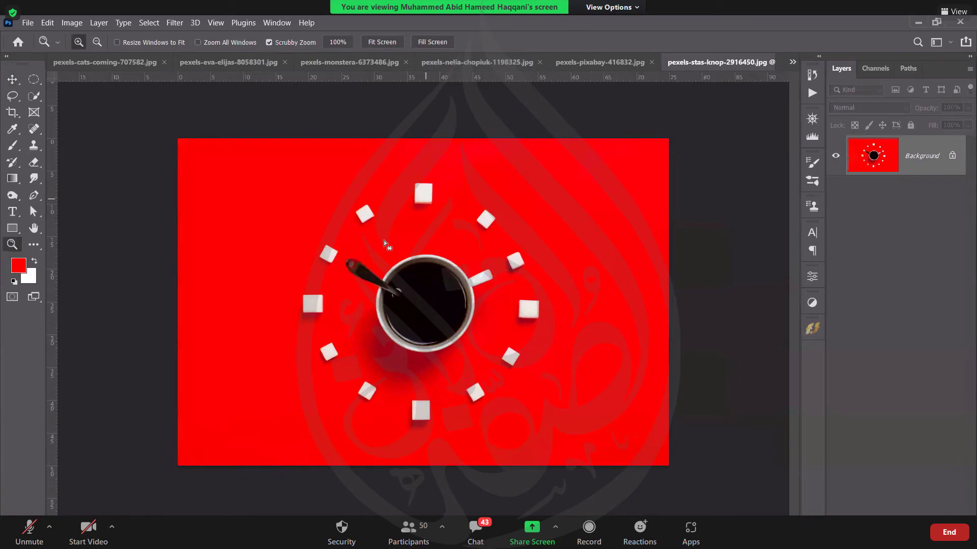
pyautogui.moveTo(426, 189); pyautogui.dragTo(504, 190)
pyautogui.hotkey('shift', 'm')
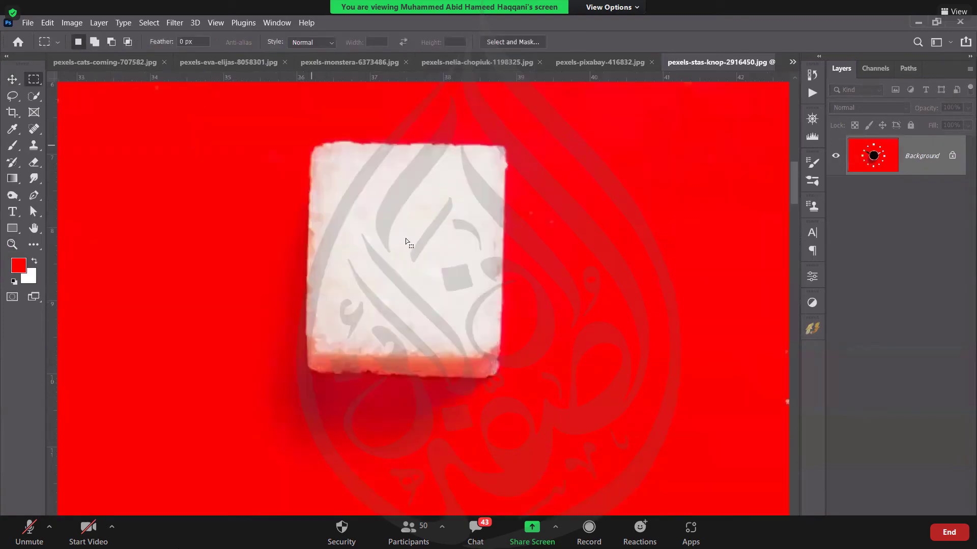
pyautogui.moveTo(311, 144); pyautogui.dragTo(497, 375)
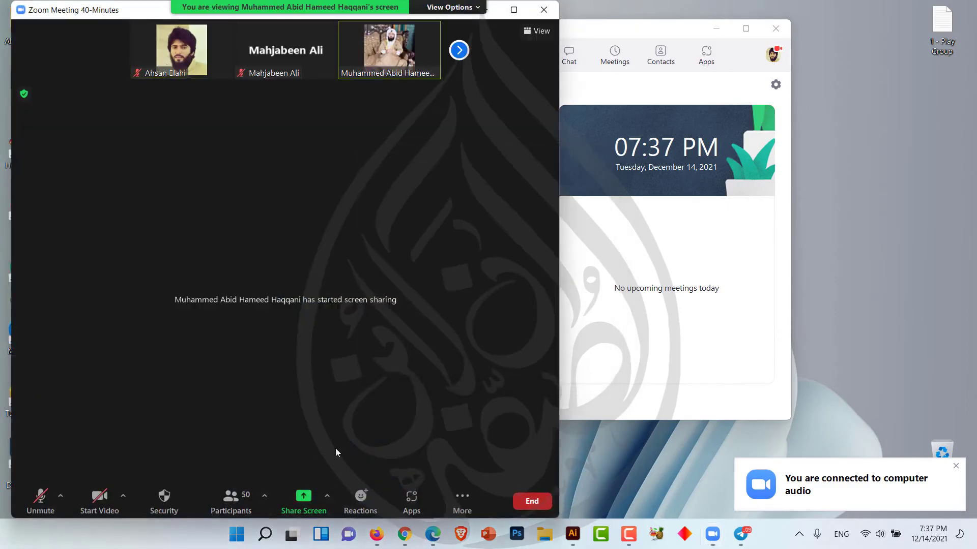
# - Switch the Zoom meeting window with the shared screen to full-screen view
pyautogui.doubleClick(330, 275)
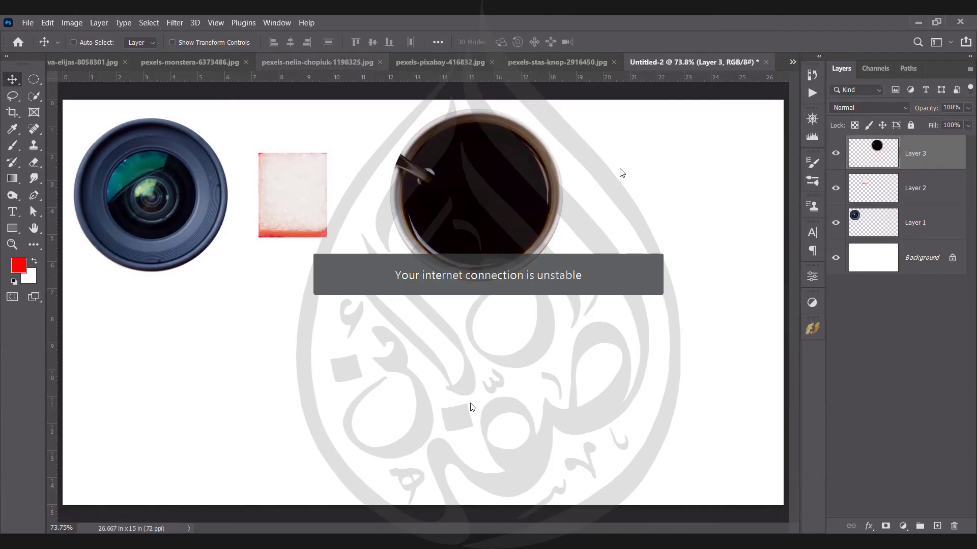
# - Close pexels-stas-knop-2916450.jpg and ready the Elliptical Marquee tool in pexels-pixabay-416832.jpg
pyautogui.hotkey('ctrl', 'shift', 'Tab')
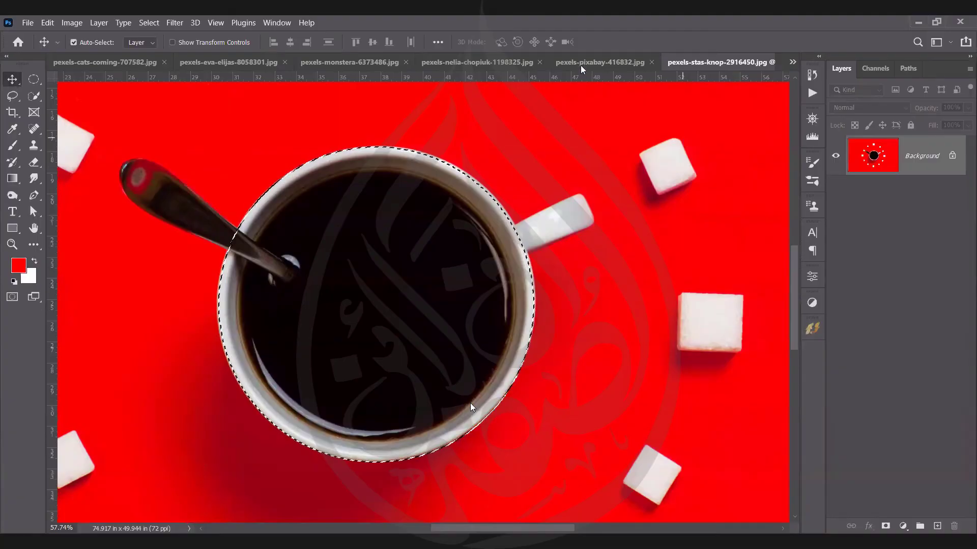
pyautogui.moveTo(581, 65); pyautogui.dragTo(617, 188)
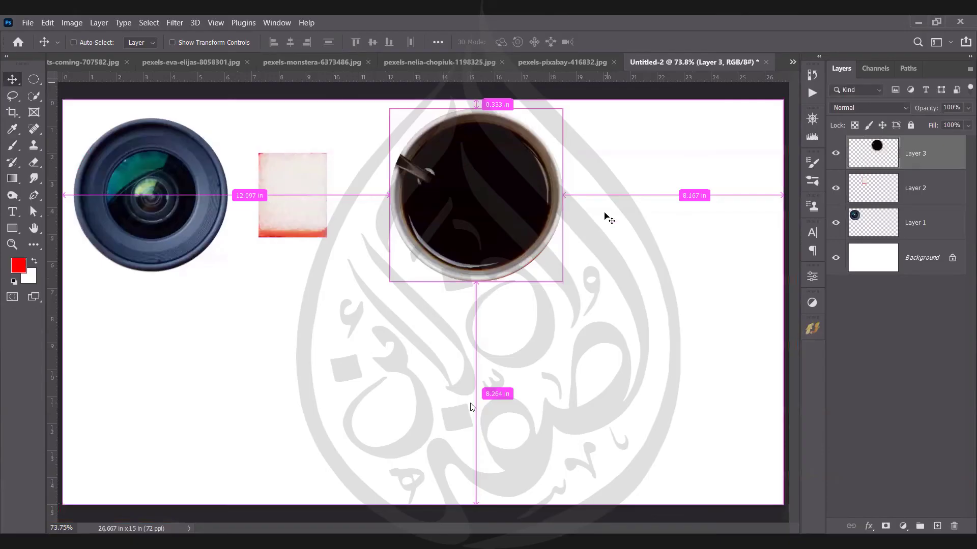
pyautogui.hotkey('ctrl', 'shift', 'Tab')
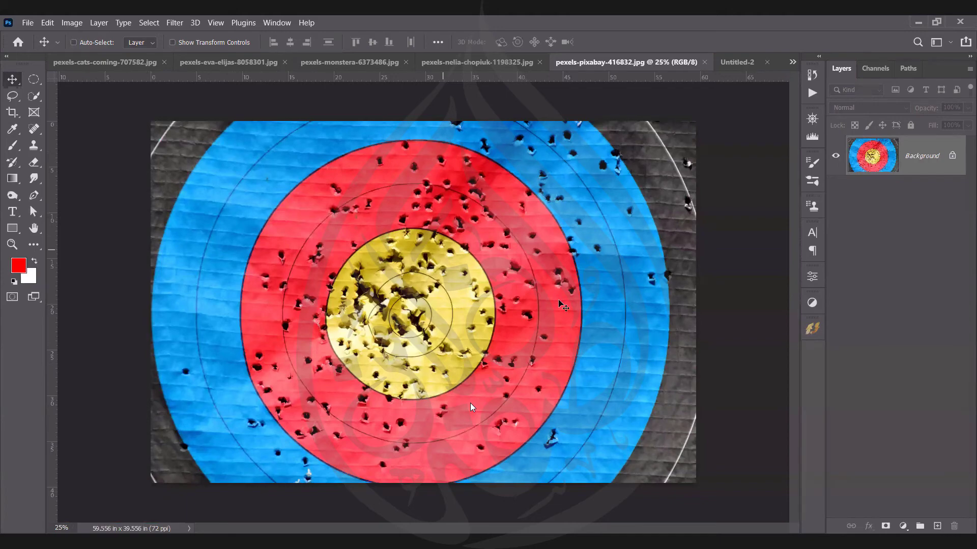
pyautogui.press('m')
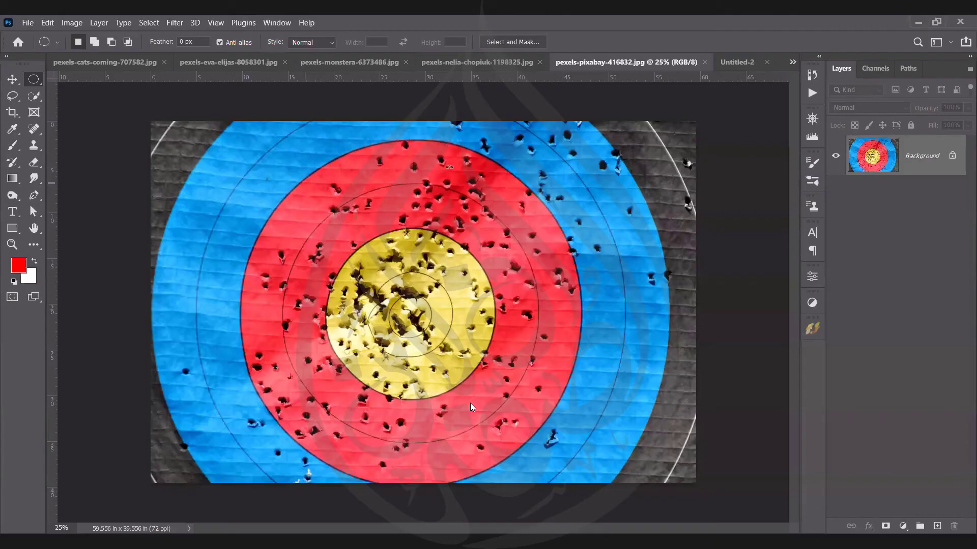
# - Select the round window opening in pexels-nelia-chopiuk-1198325.jpg with an elliptical marquee
pyautogui.hotkey('ctrl', 'Tab')
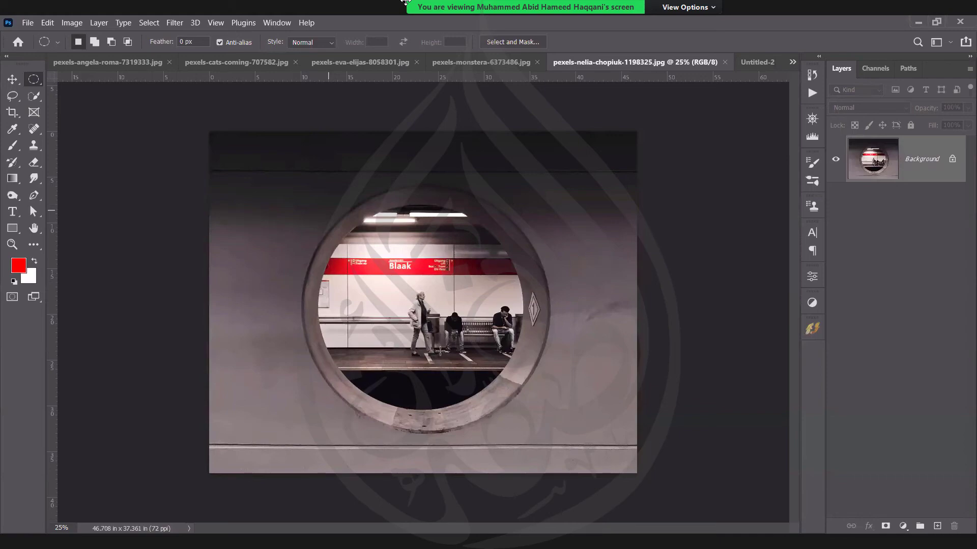
pyautogui.moveTo(320, 205); pyautogui.dragTo(524, 410)
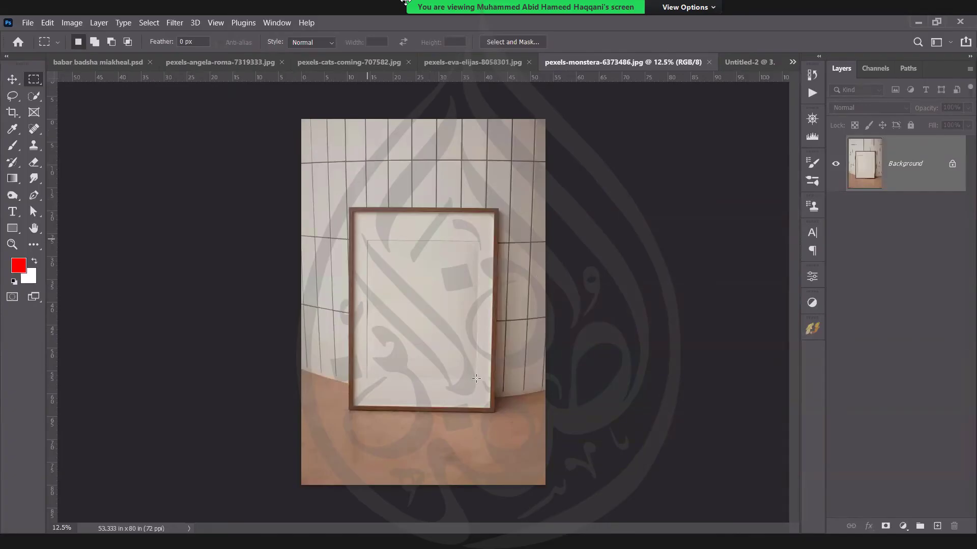
# - Select the wooden picture frame in pexels-monstera-6373486.jpg along its outer edge with a rectangular marquee, after trying its inner mat
pyautogui.moveTo(366, 239); pyautogui.dragTo(478, 379)
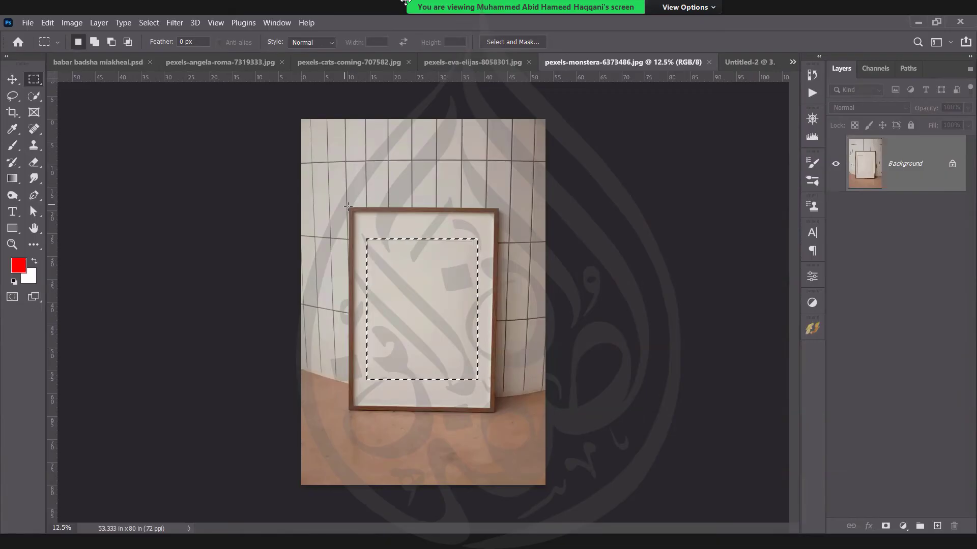
pyautogui.moveTo(347, 207); pyautogui.dragTo(495, 412)
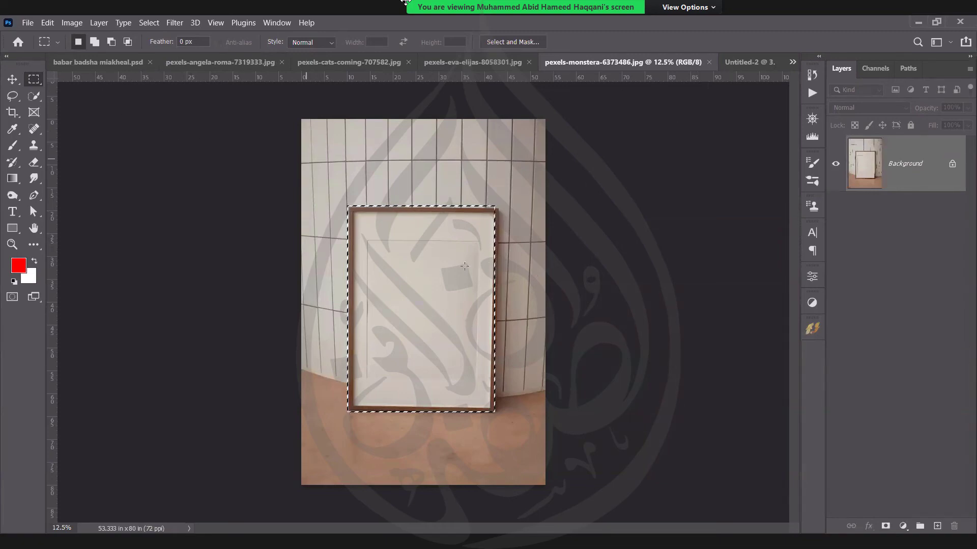
# - Paste the wooden frame into Untitled-2, scale it down proportionally and place it to the right of the round station picture
pyautogui.hotkey('ctrl', 'Tab')
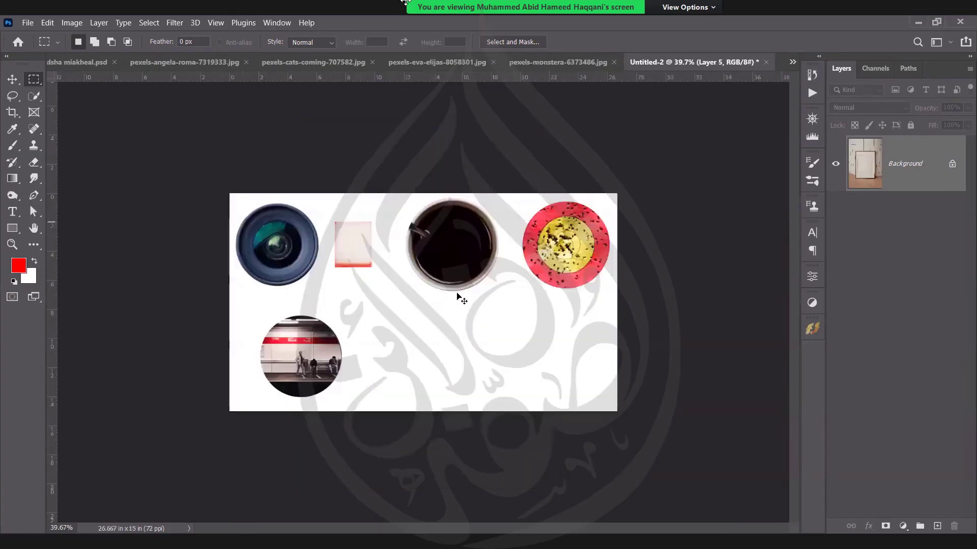
pyautogui.hotkey('ctrl', 'v')
pyautogui.press('v')
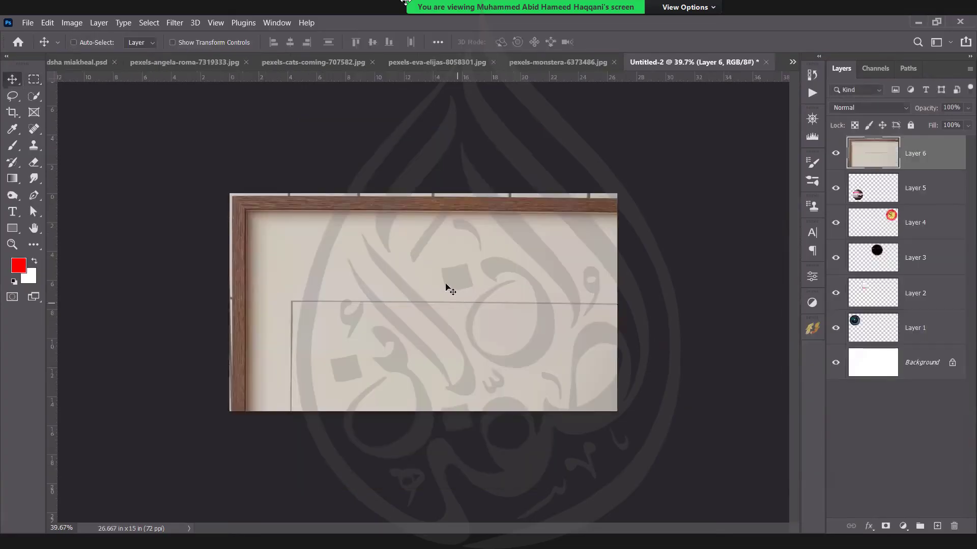
pyautogui.hotkey('ctrl', 't')
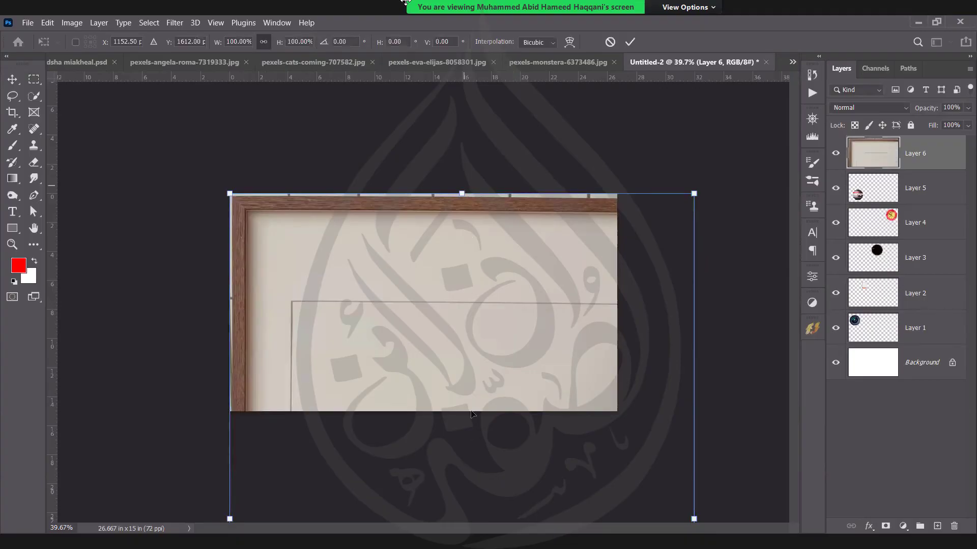
pyautogui.moveTo(462, 193); pyautogui.dragTo(462, 411)
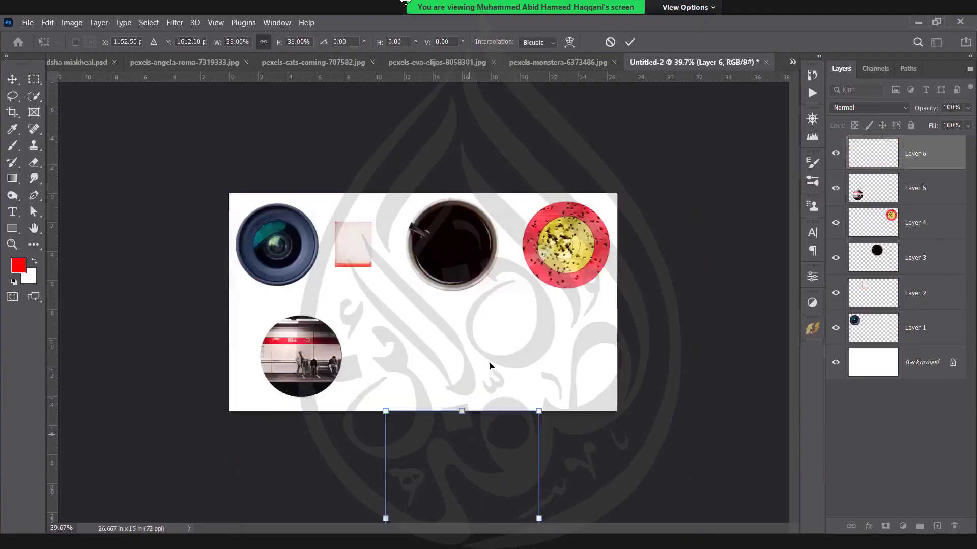
pyautogui.moveTo(413, 463); pyautogui.dragTo(433, 343)
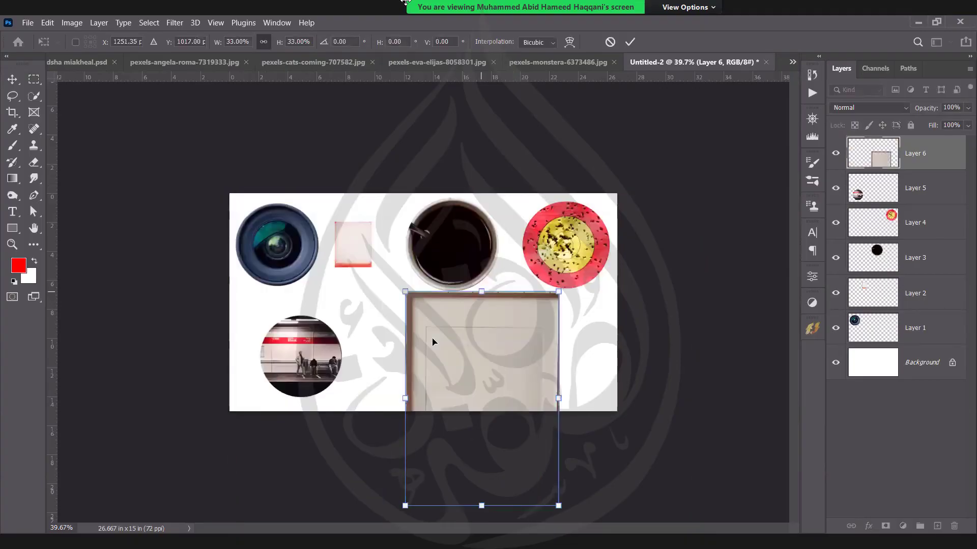
pyautogui.press('Return')
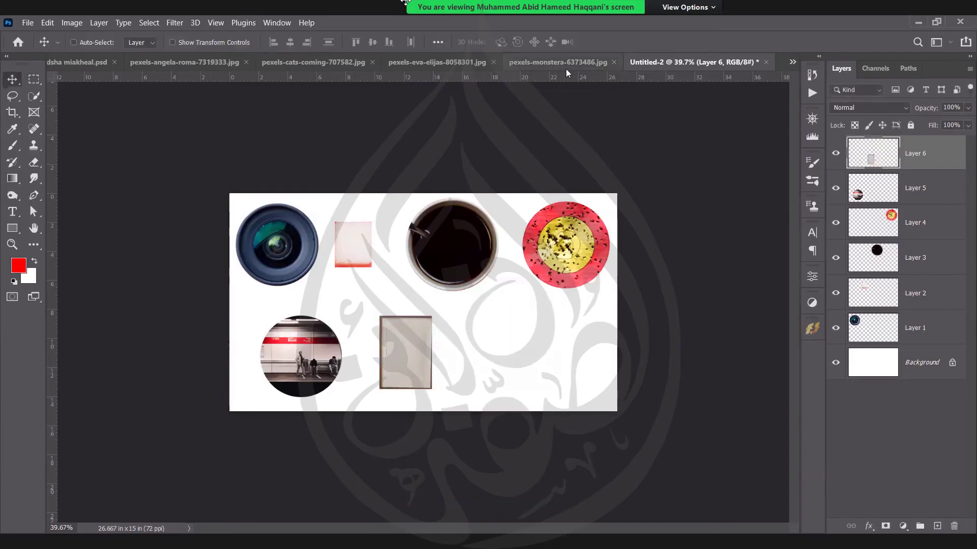
# - Close pexels-monstera-6373486.jpg and select the white frame in pexels-eva-elijas-8058301.jpg with a rectangular marquee
pyautogui.moveTo(570, 69); pyautogui.dragTo(559, 69)
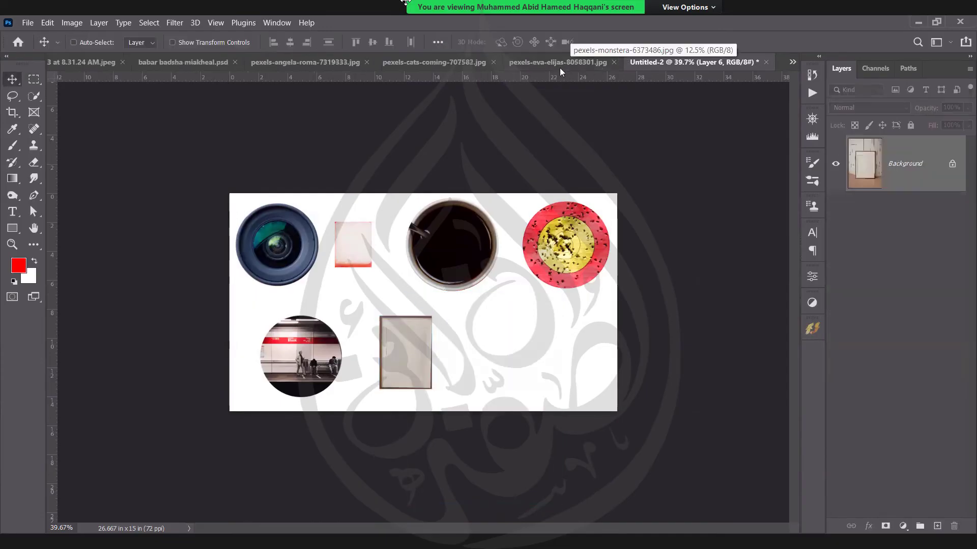
pyautogui.click(529, 63)
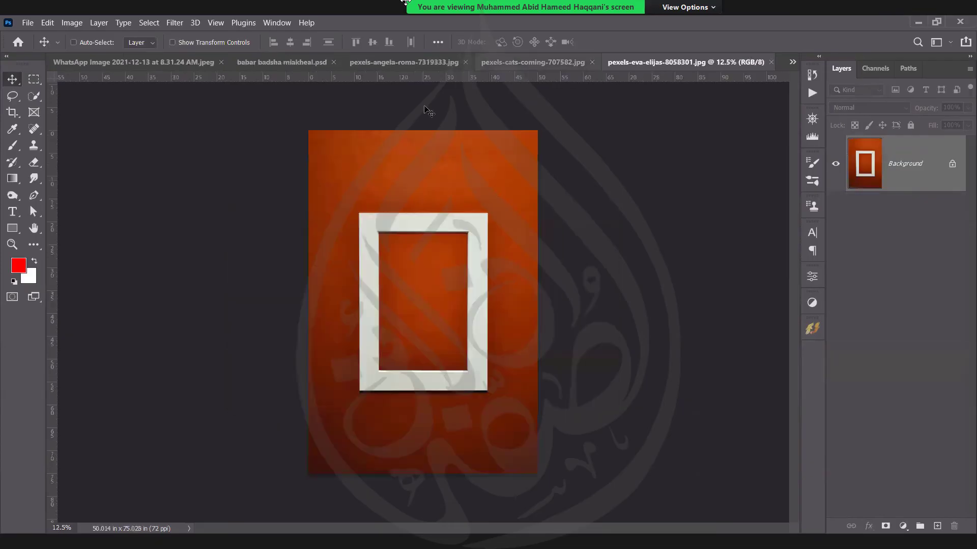
pyautogui.press('m')
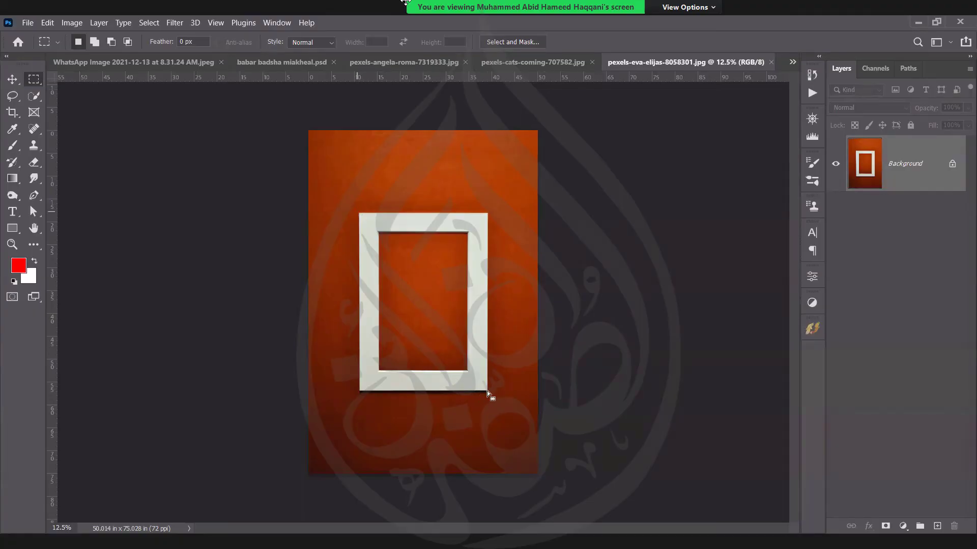
pyautogui.moveTo(496, 398); pyautogui.dragTo(487, 392)
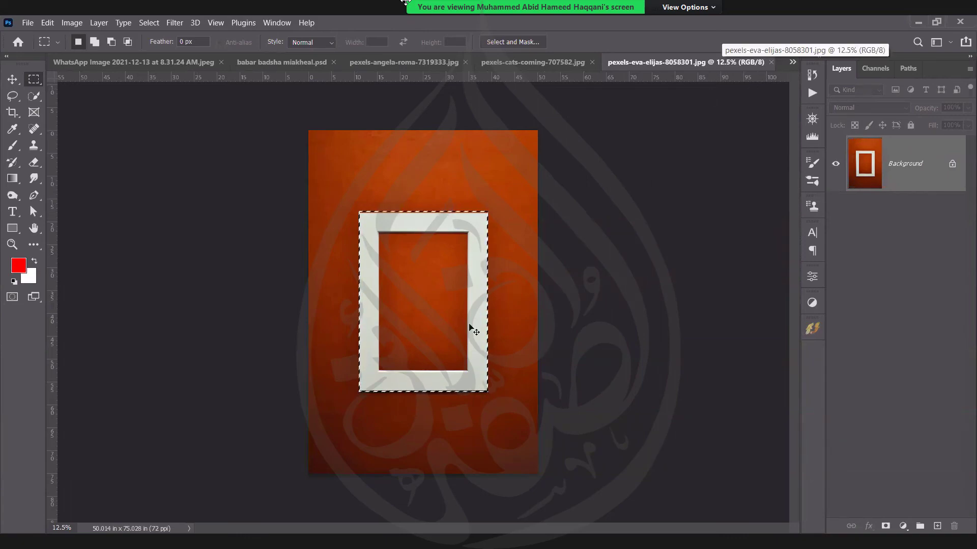
# - Paste the white frame into Untitled-2, scale it to about 15% and place it to the right of the wooden frame
pyautogui.hotkey('ctrl', 'Tab')
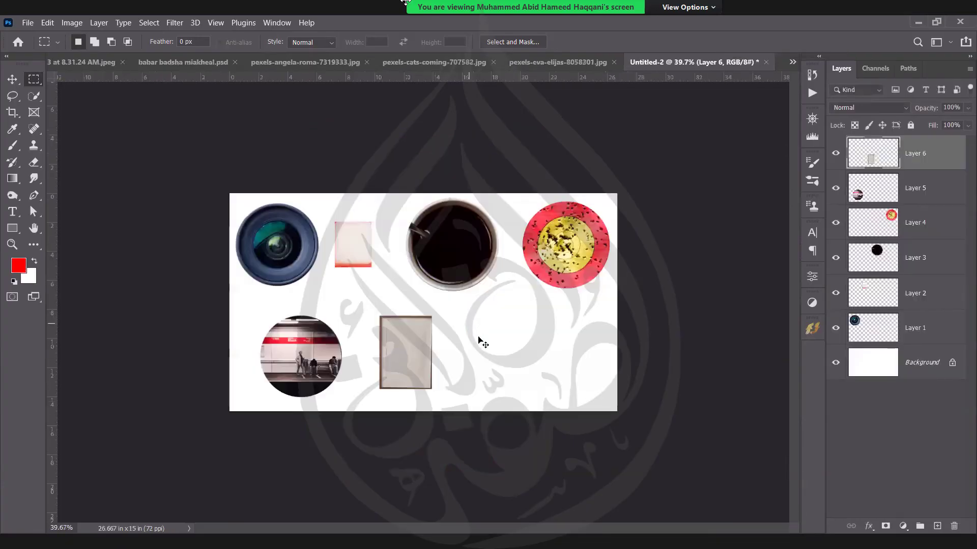
pyautogui.press('v')
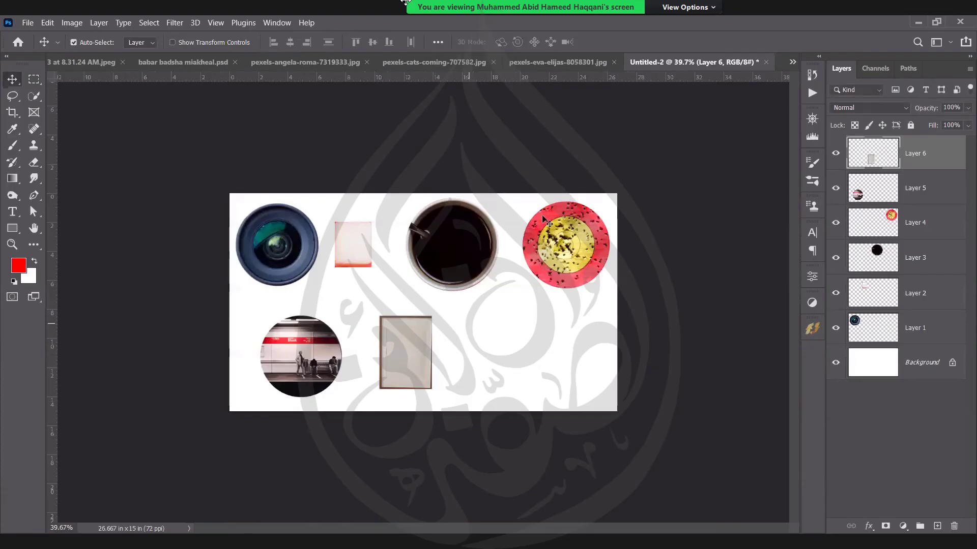
pyautogui.hotkey('ctrl', 'v')
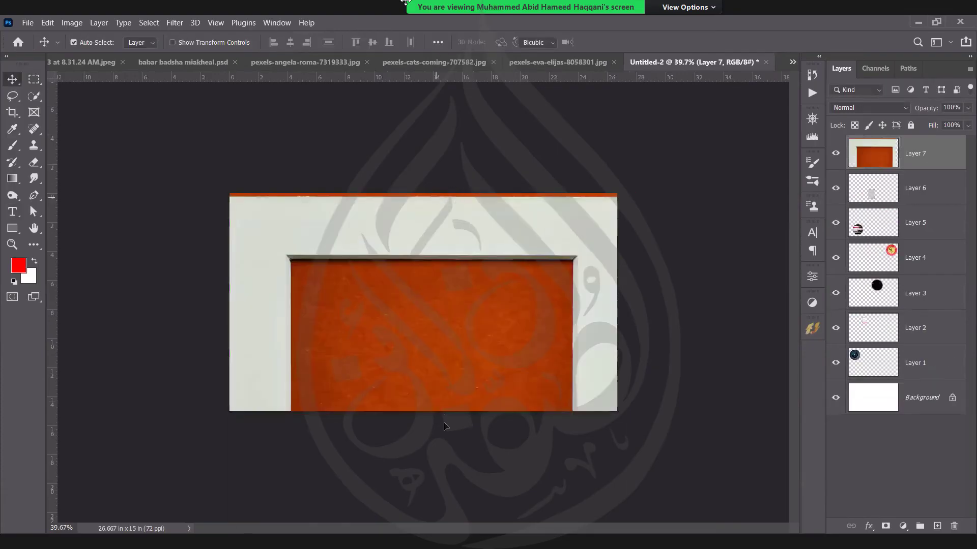
pyautogui.hotkey('ctrl', 't')
pyautogui.moveTo(431, 193); pyautogui.dragTo(431, 411)
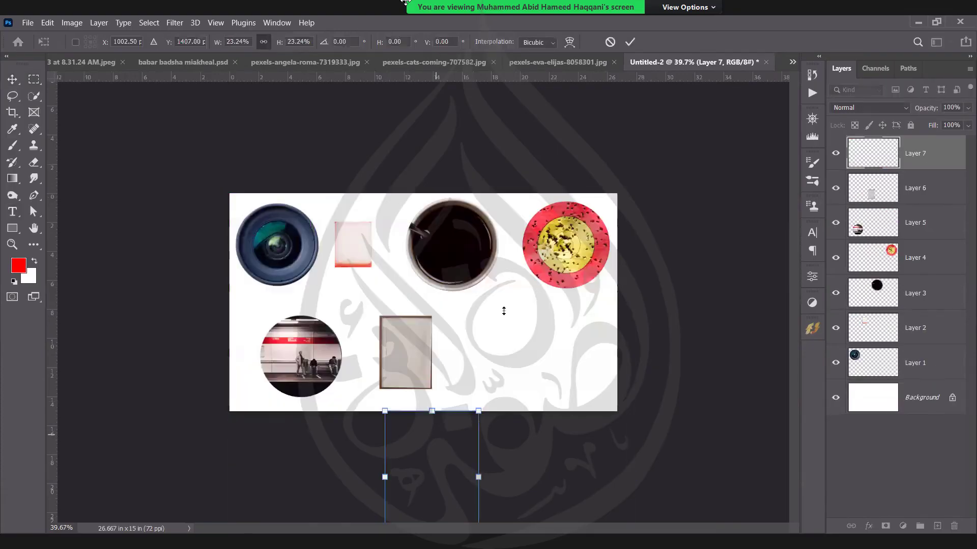
pyautogui.click(630, 42)
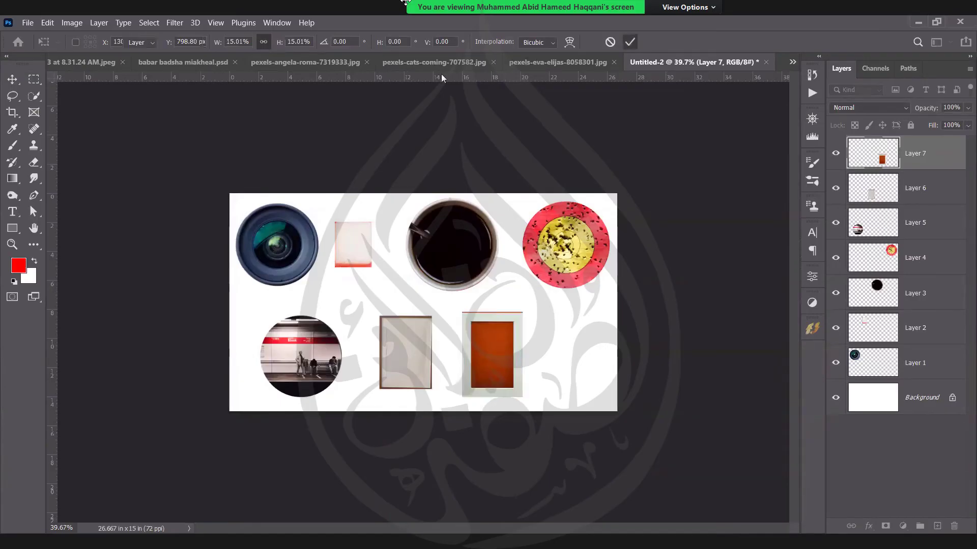
# - Bring up the three white frames in pexels-angela-roma-7319333.jpg with the Rectangular Marquee tool active
pyautogui.click(320, 64)
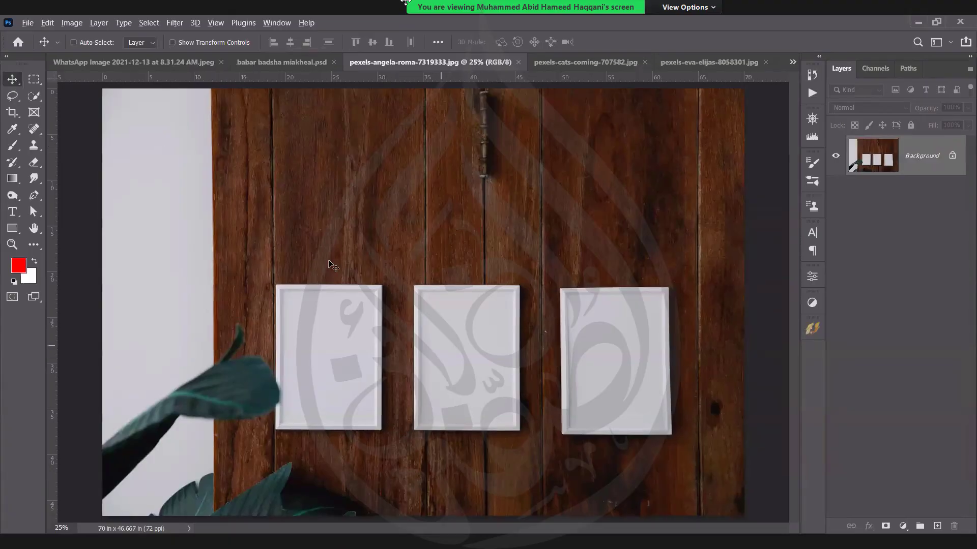
pyautogui.scroll(4, 329, 261)
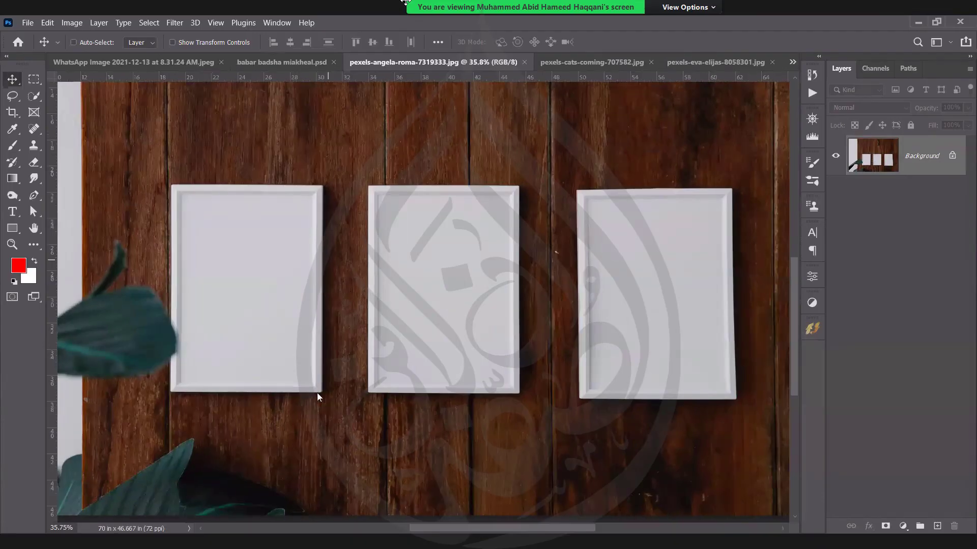
pyautogui.press('m')
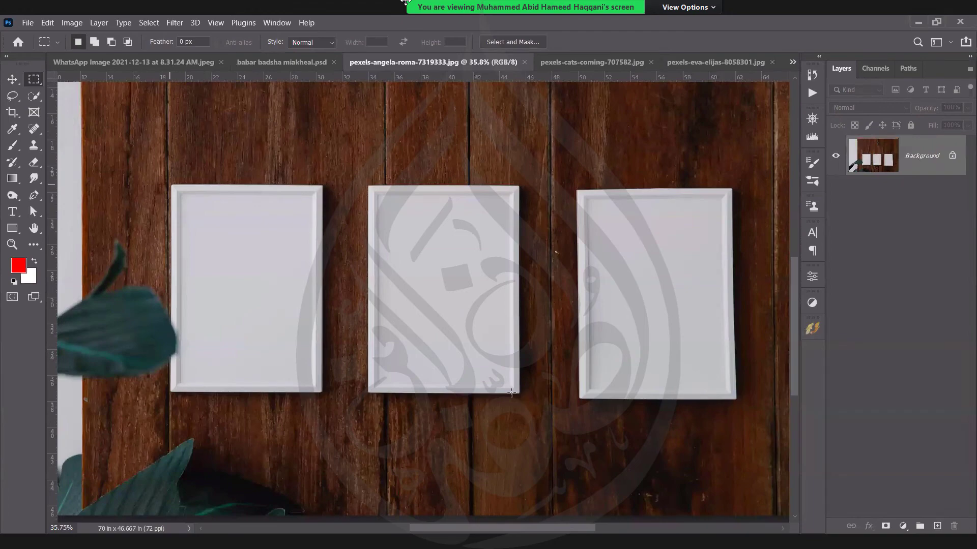
# - Try selecting the left and middle white frames one after the other with plain rectangular marquees, and clear the selection
pyautogui.moveTo(322, 392); pyautogui.dragTo(171, 185)
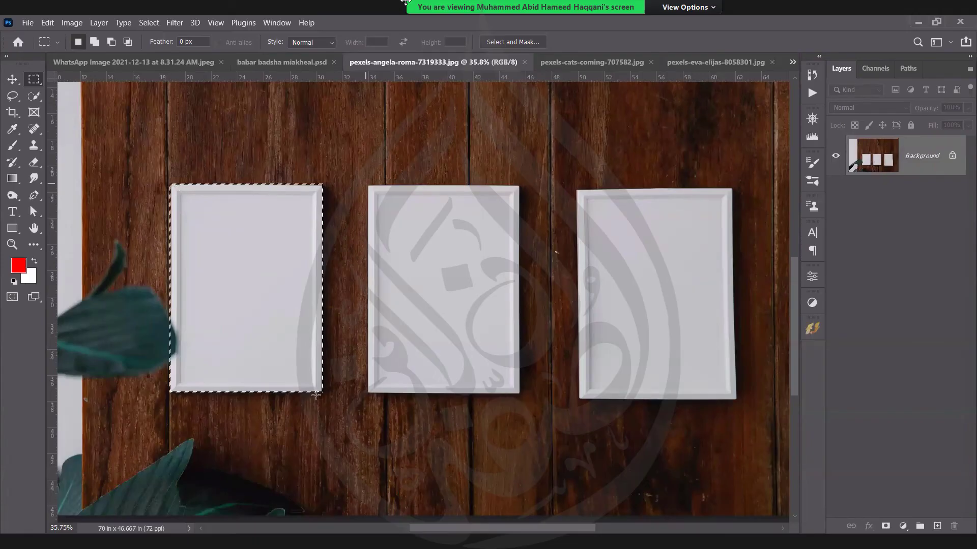
pyautogui.moveTo(366, 184); pyautogui.dragTo(520, 393)
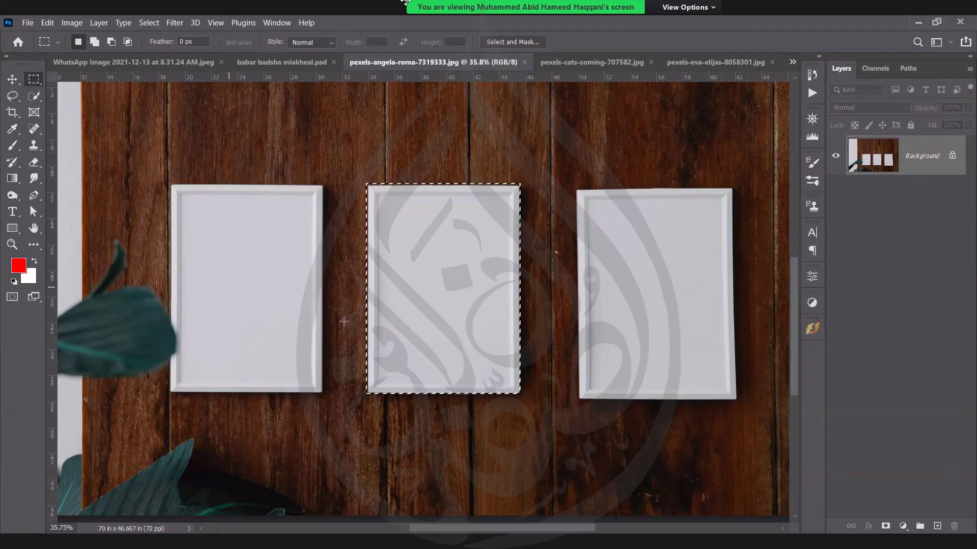
pyautogui.click(366, 207)
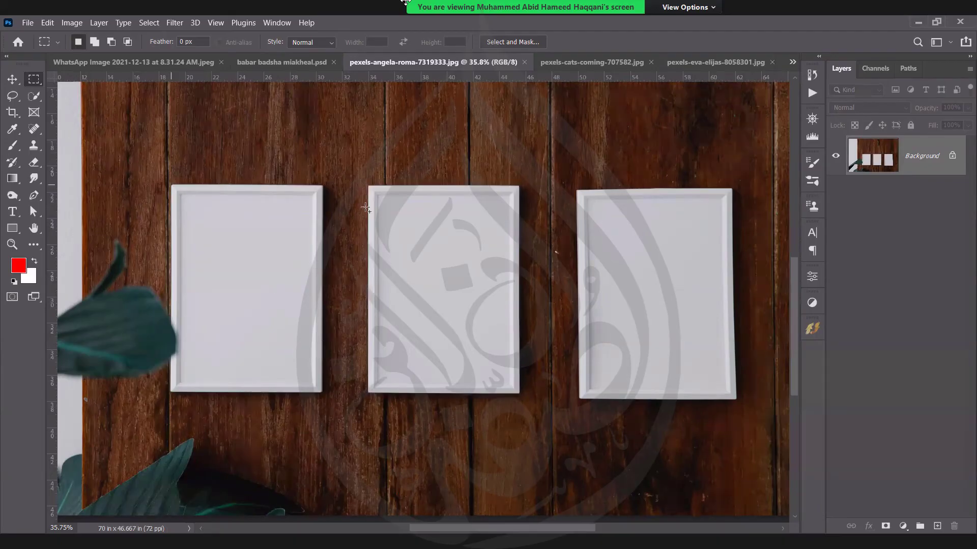
# - Select the left white frame with a rectangular marquee and add the middle and right frames to the selection
pyautogui.moveTo(172, 185); pyautogui.dragTo(322, 393)
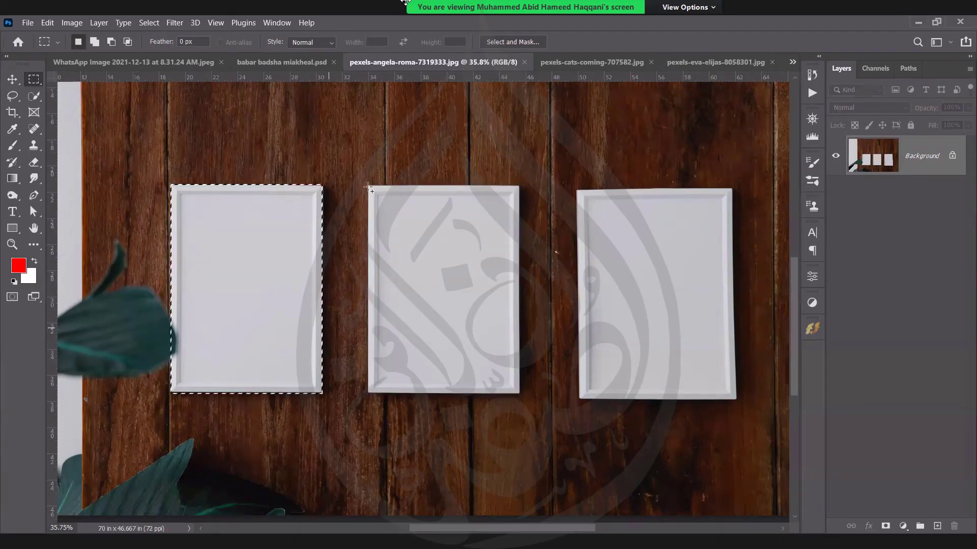
pyautogui.moveTo(368, 188); pyautogui.dragTo(519, 393)
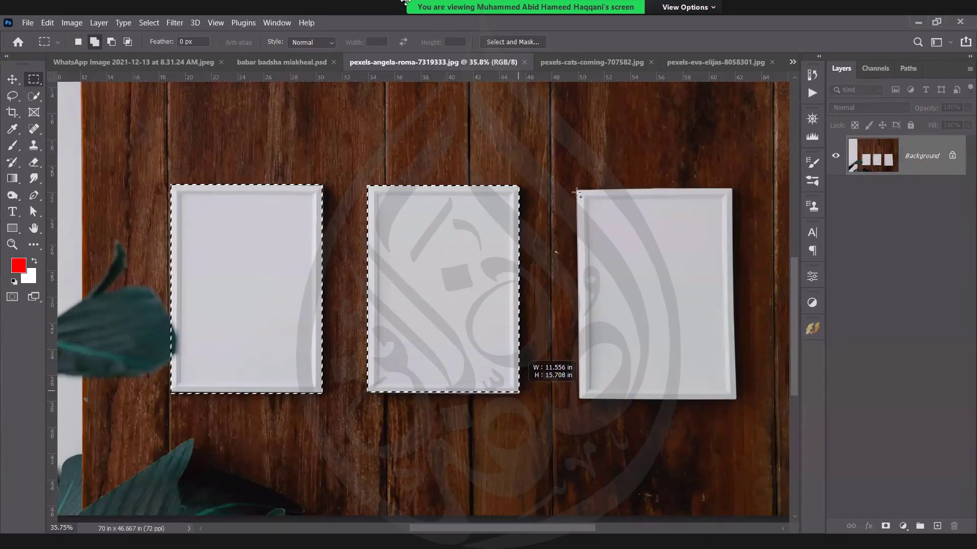
pyautogui.moveTo(577, 190); pyautogui.dragTo(736, 400)
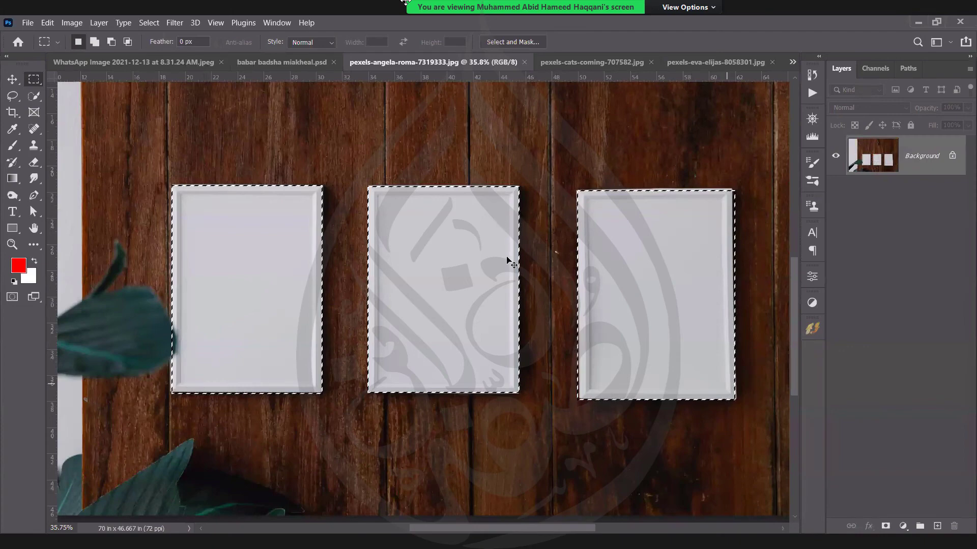
# - Paste the three selected white frames into Untitled-2, scale them down and place them in a row at the canvas's lower right
pyautogui.press('v')
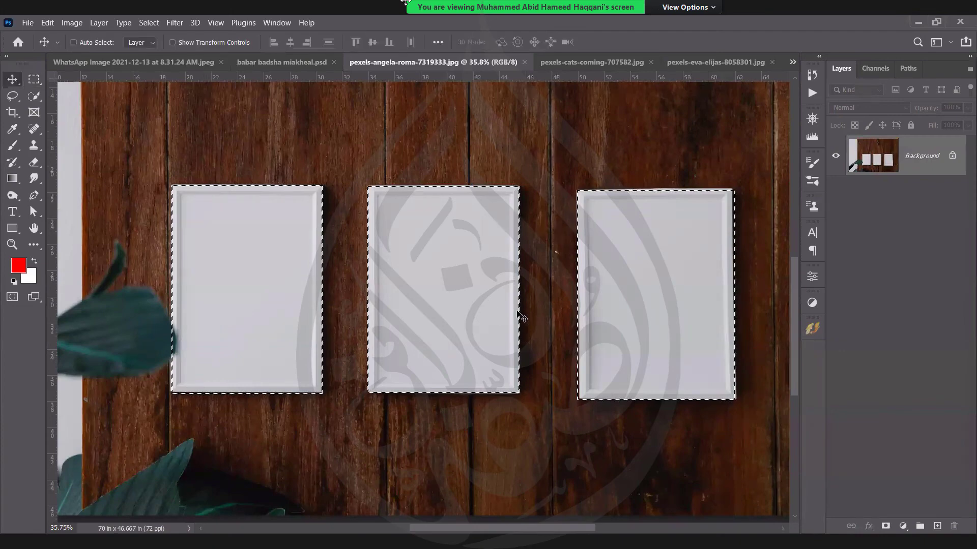
pyautogui.click(793, 62)
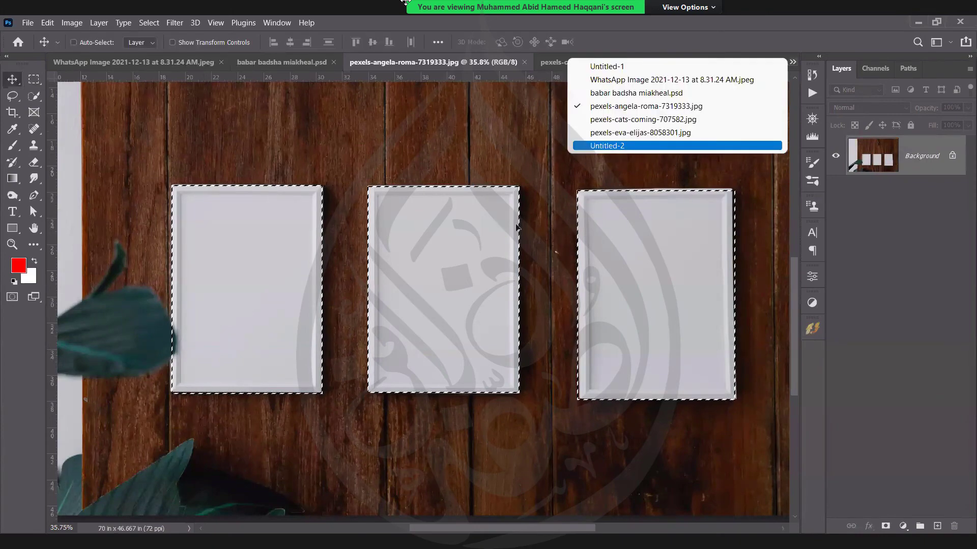
pyautogui.click(607, 146)
pyautogui.hotkey('ctrl', 'v')
pyautogui.hotkey('ctrl', 't')
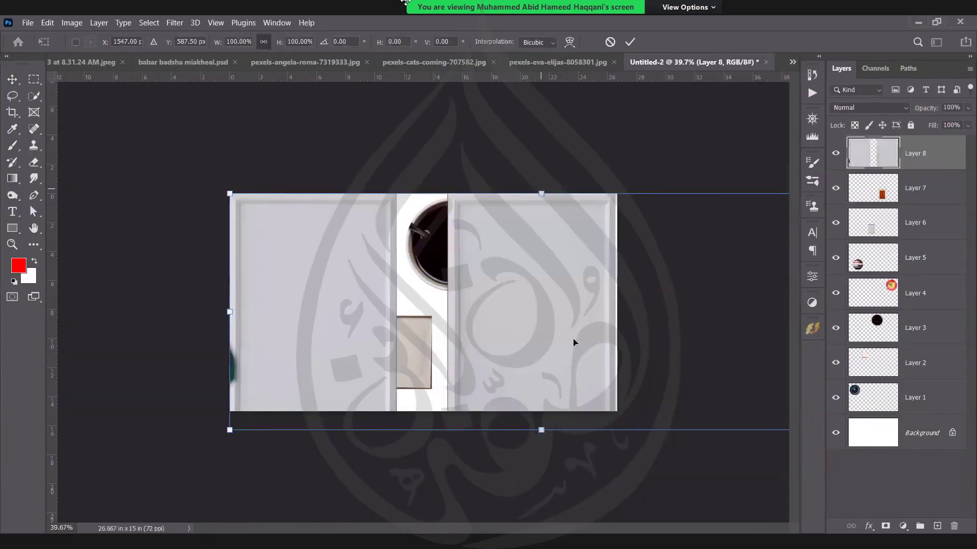
pyautogui.click(631, 42)
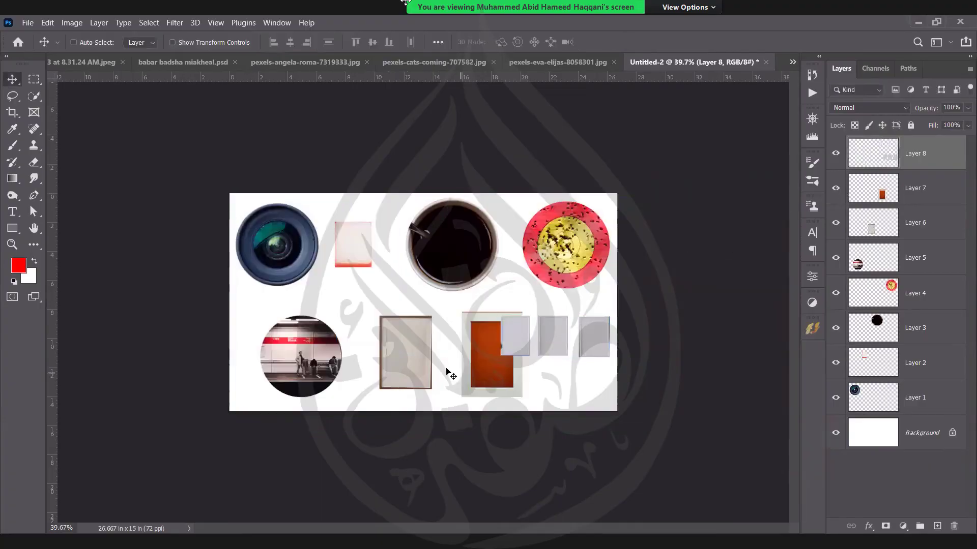
# - Scale down the frame with the orange centre on Layer 7 and position it clear of the three white frames
pyautogui.press('ctrl')
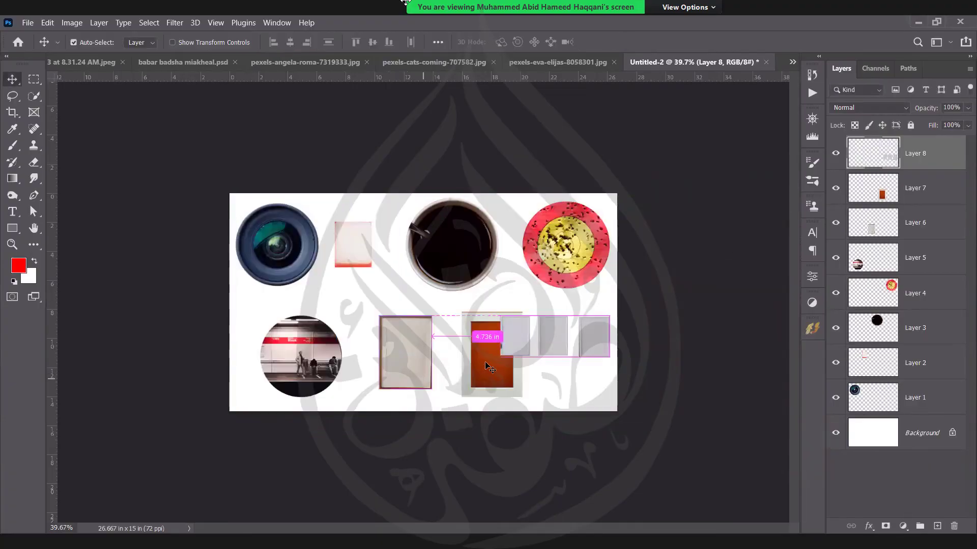
pyautogui.click(486, 369)
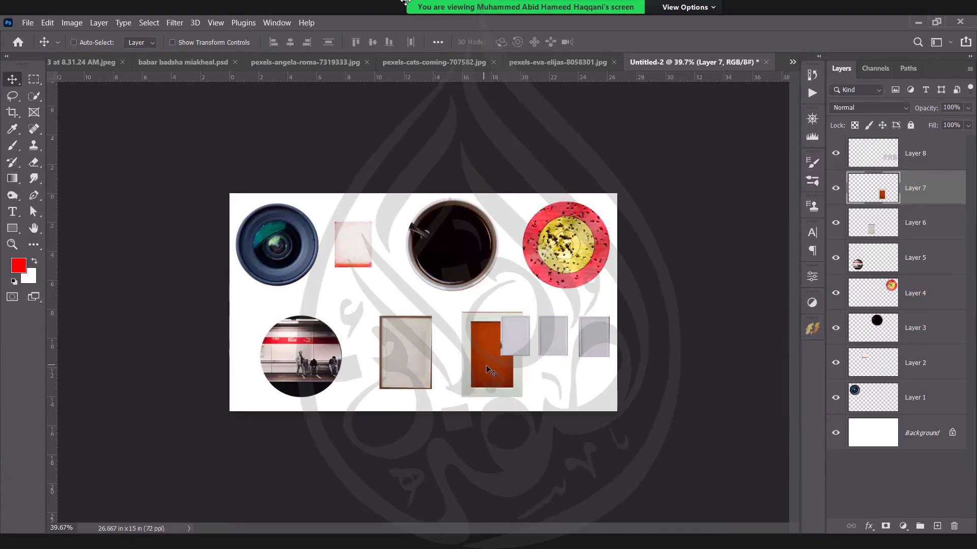
pyautogui.hotkey('ctrl', 't')
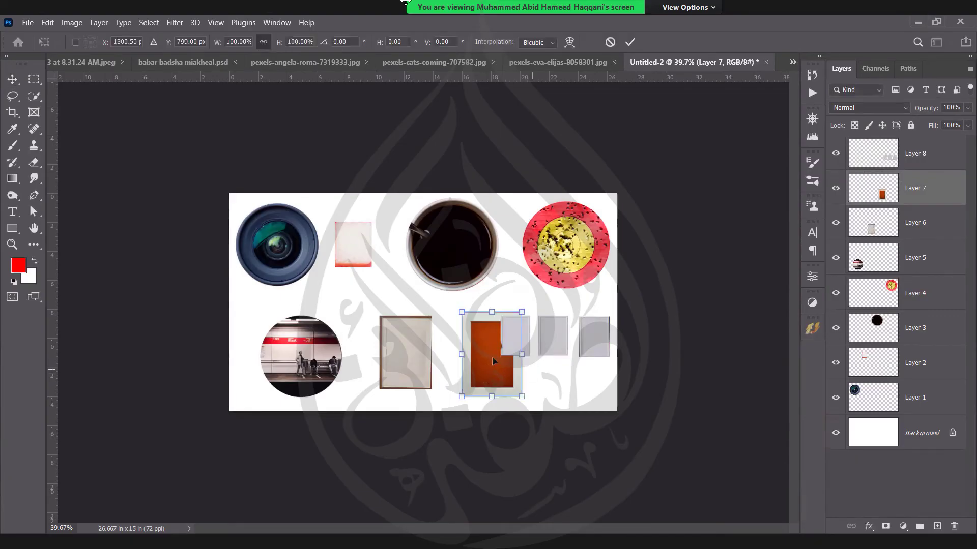
pyautogui.click(630, 42)
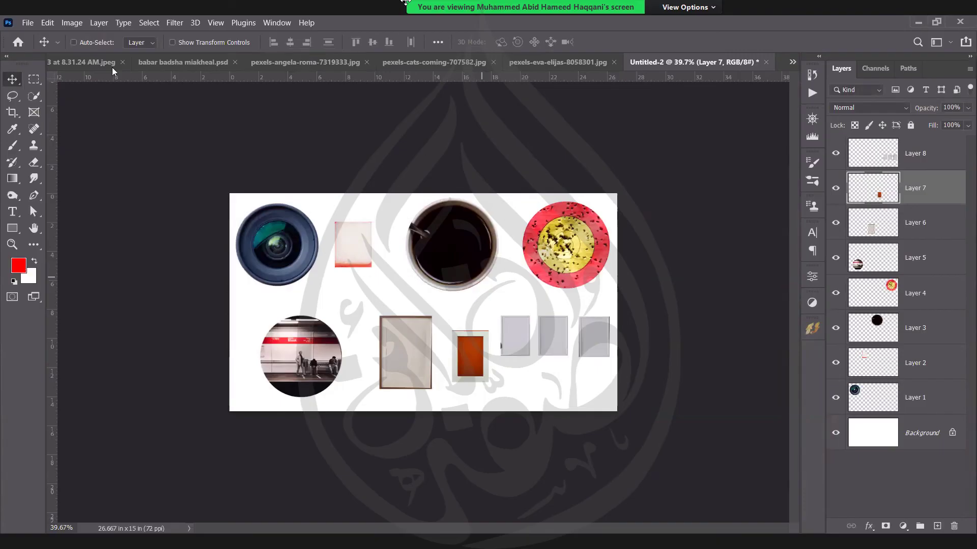
# - Save the document in Photoshop format as "req and elip tool practice" in the Al sufa course folder inside Portfolio
pyautogui.click(28, 22)
pyautogui.press('Escape')
pyautogui.hotkey('ctrl', 's')
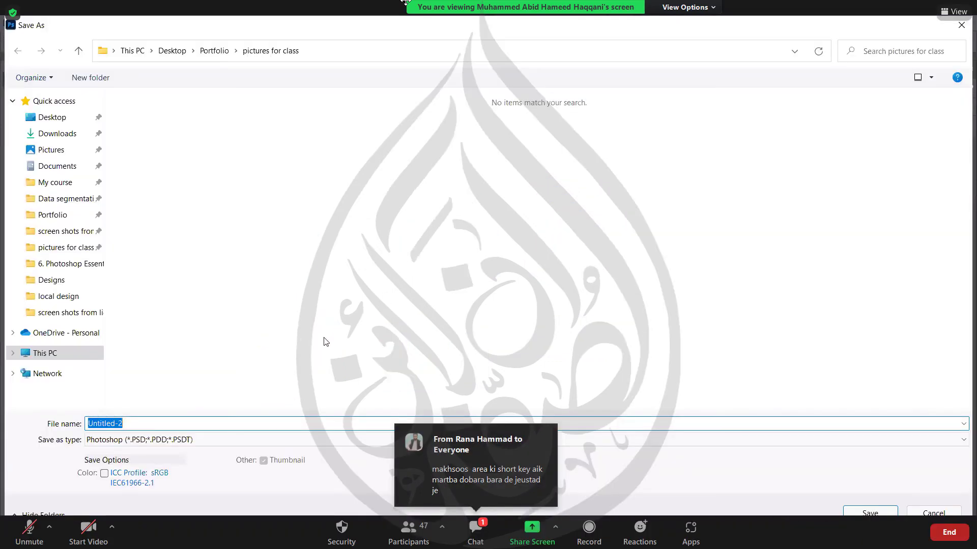
pyautogui.write('علیتی')
pyautogui.press('BackSpace')
pyautogui.press('BackSpace')
pyautogui.press('BackSpace')
pyautogui.press('BackSpace')
pyautogui.press('BackSpace')
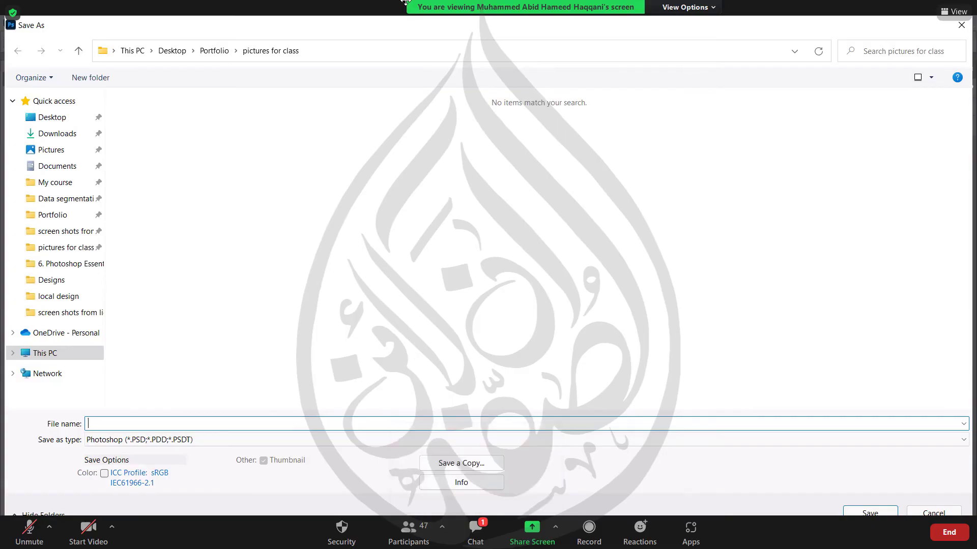
pyautogui.write('elip req tool practice')
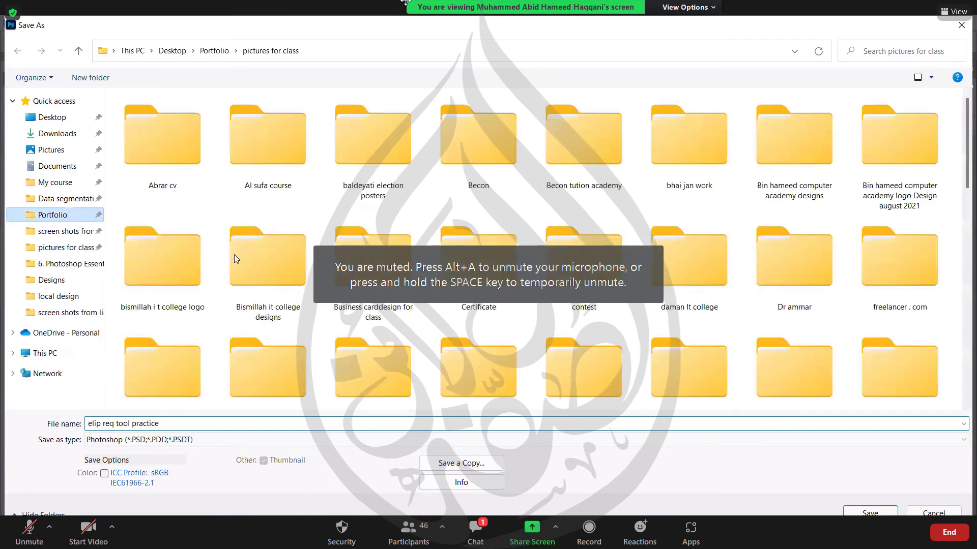
pyautogui.click(565, 296)
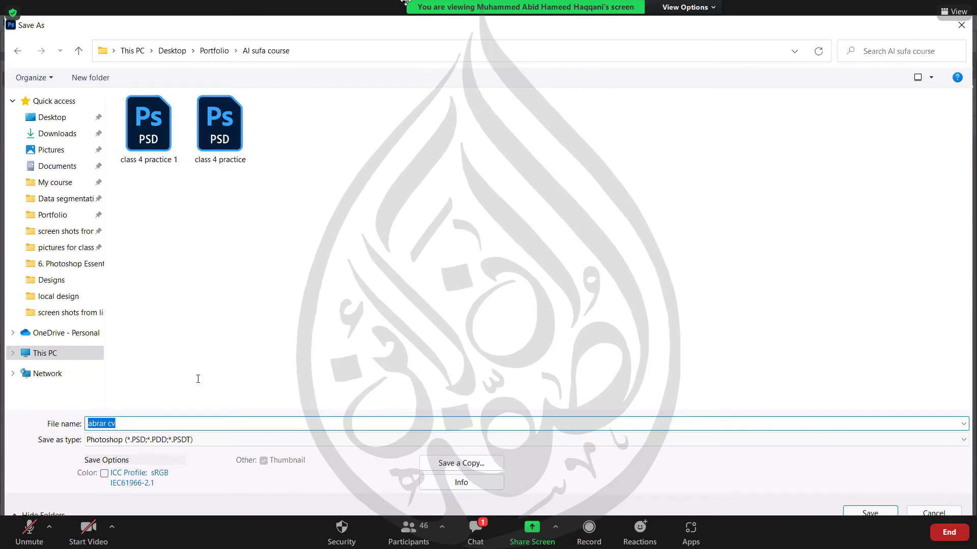
pyautogui.write('req and elip tool prac')
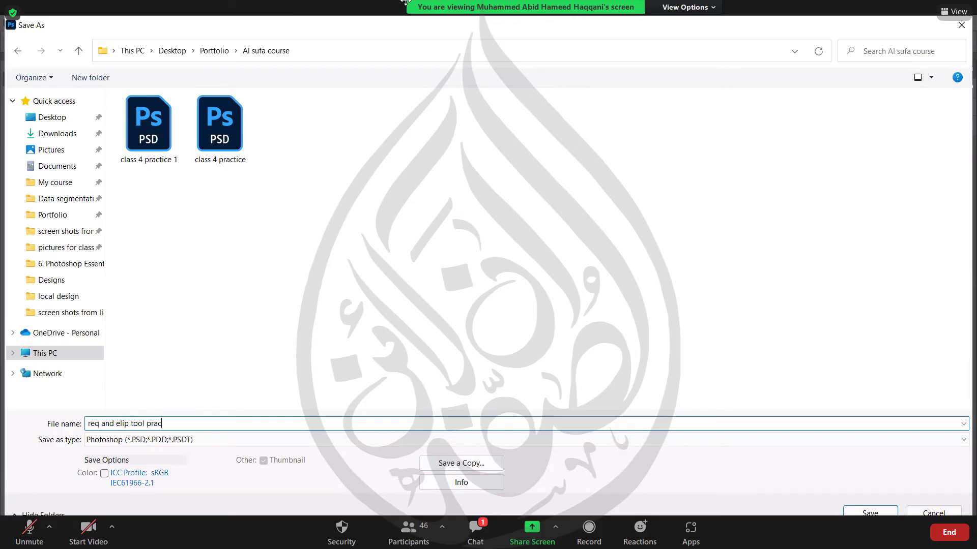
pyautogui.write('tice')
pyautogui.press('Return')
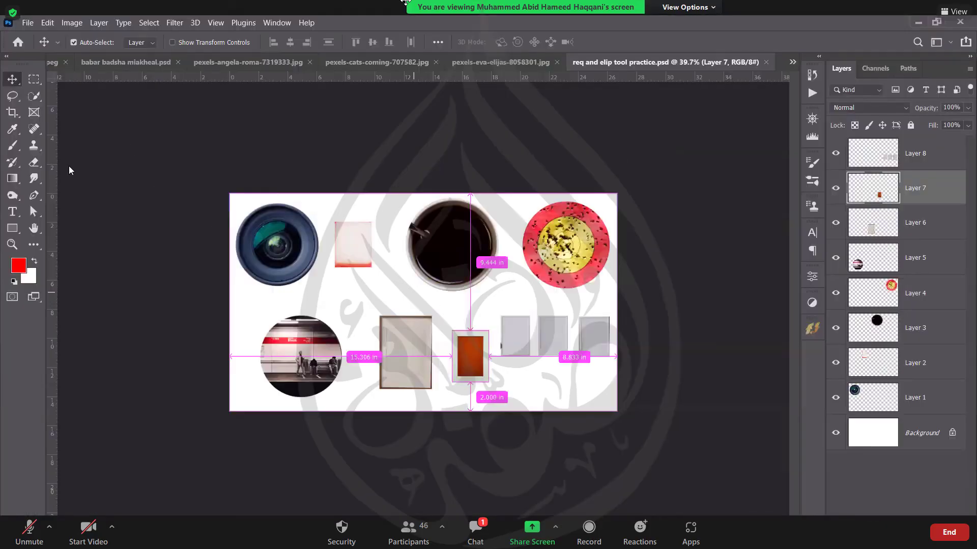
# - Save a JPEG copy of the document as "req and elip tool practice copy" in the Al sufa course folder
pyautogui.hotkey('alt', 'f')
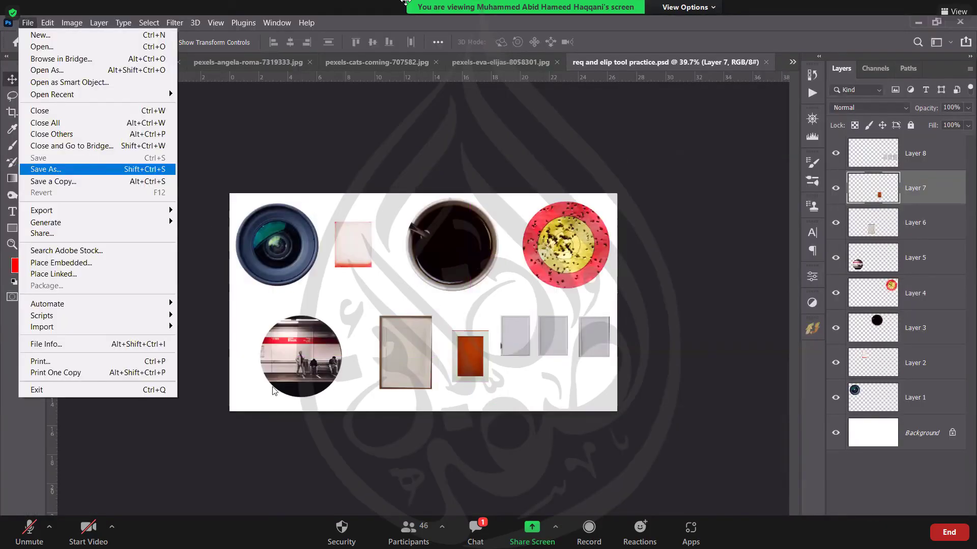
pyautogui.click(208, 414)
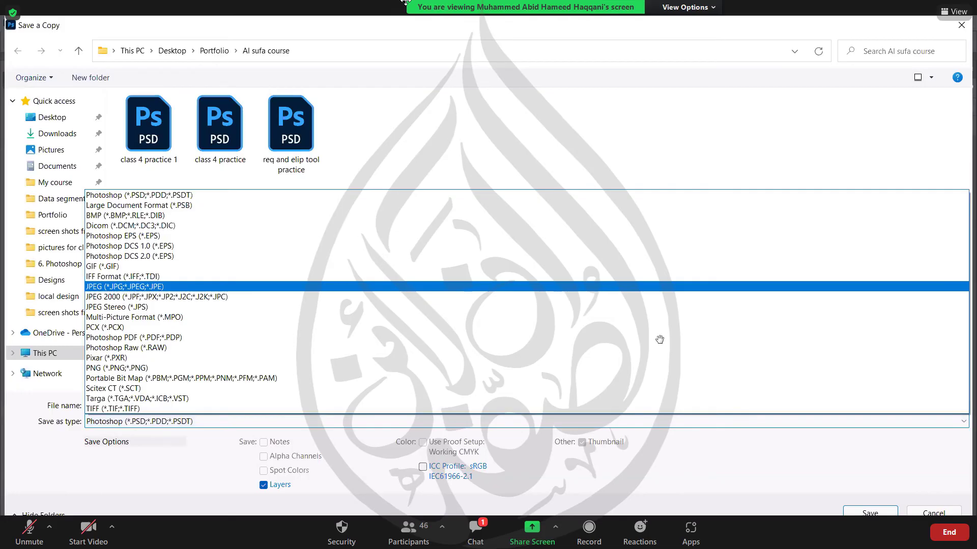
pyautogui.click(609, 286)
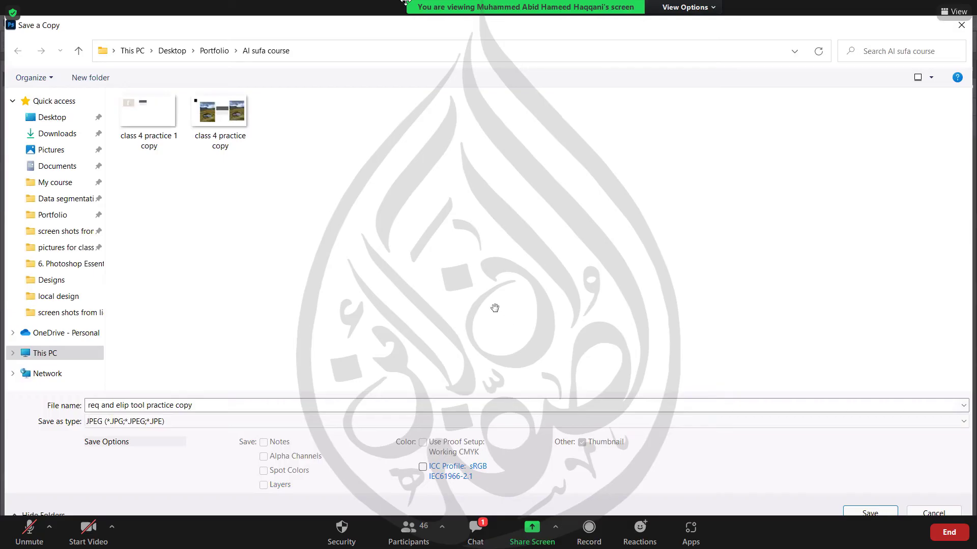
pyautogui.press('Return')
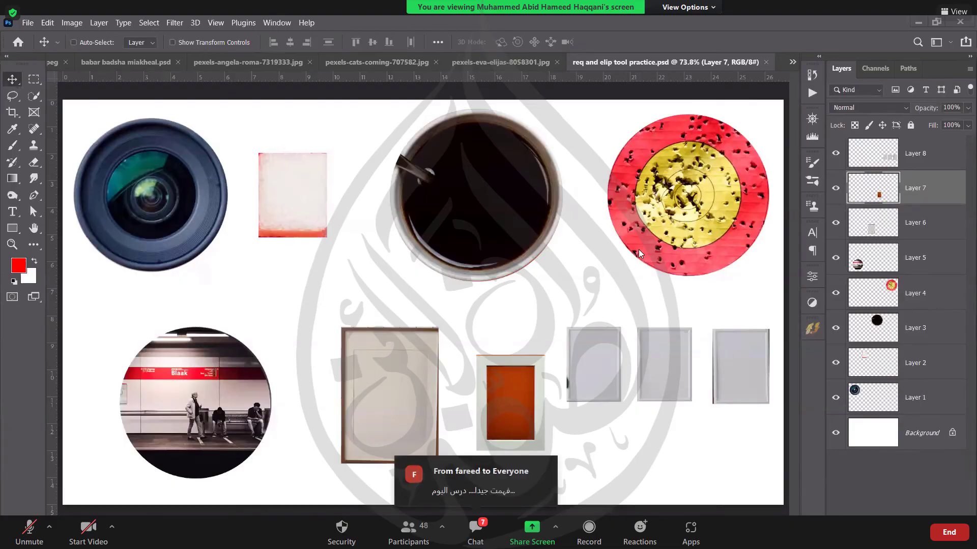
# - Examine the tool variants grouped under the Marquee and Lasso tools, then point out the Zoom and Move tools
pyautogui.click(34, 80)
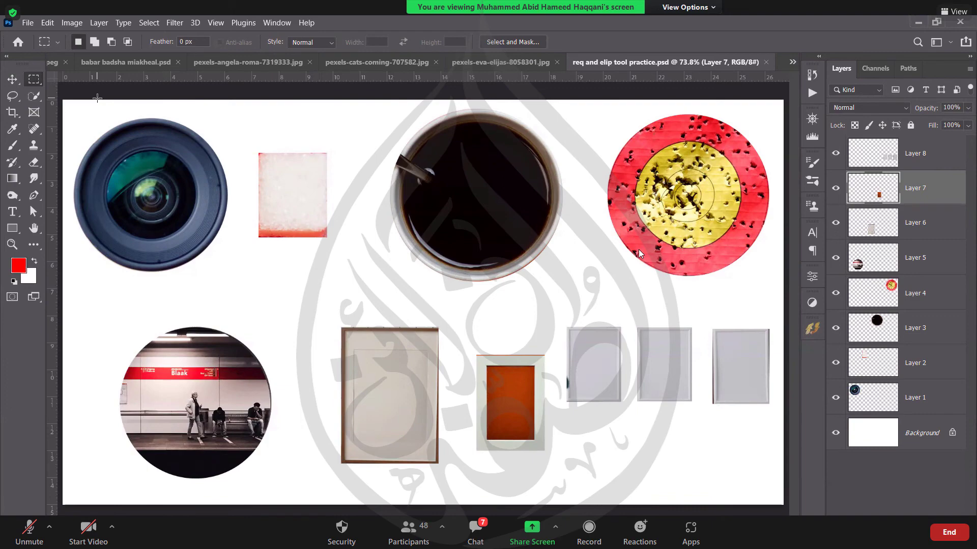
pyautogui.rightClick(37, 84)
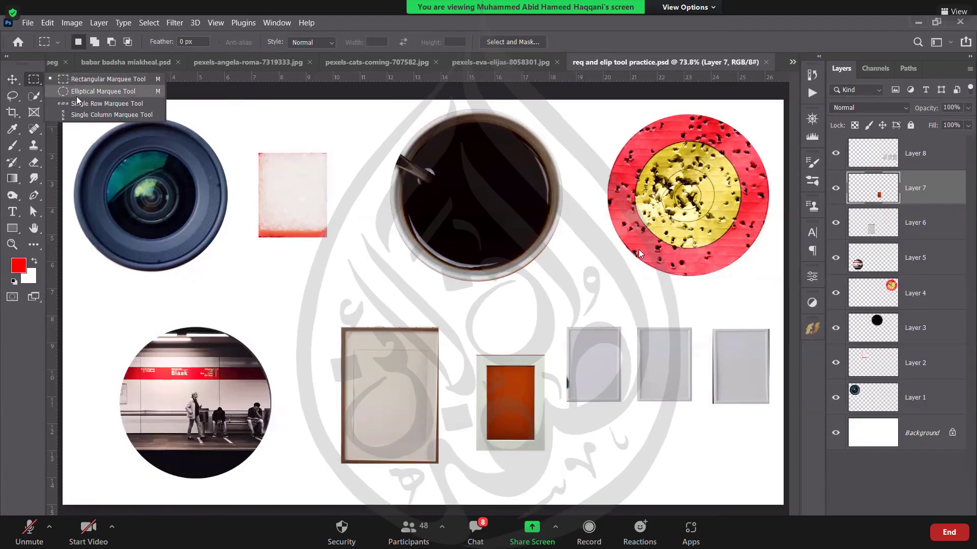
pyautogui.click(36, 79)
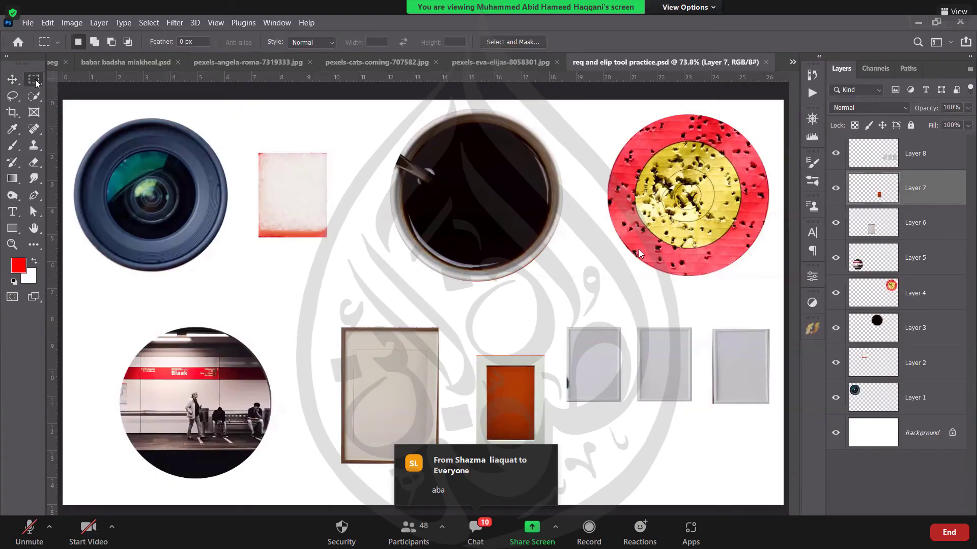
pyautogui.rightClick(36, 81)
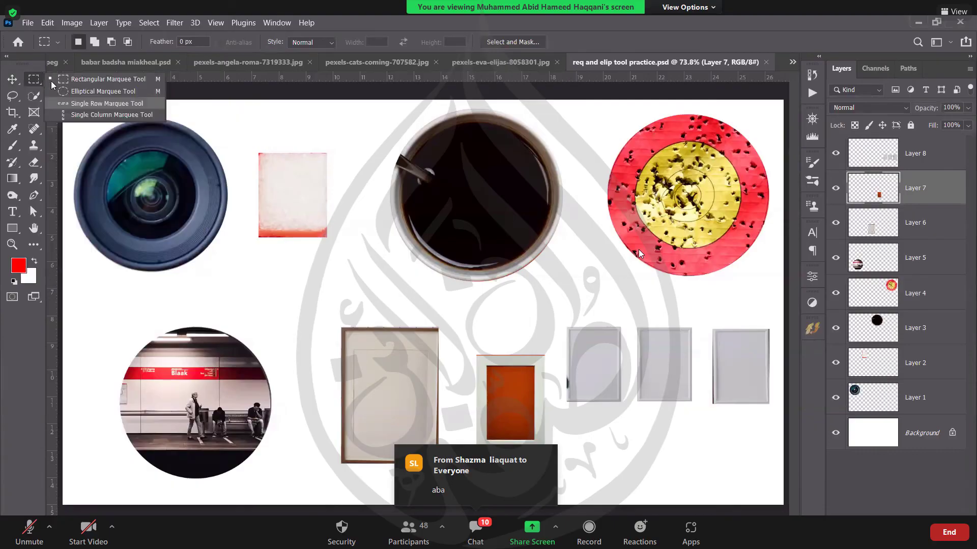
pyautogui.rightClick(15, 96)
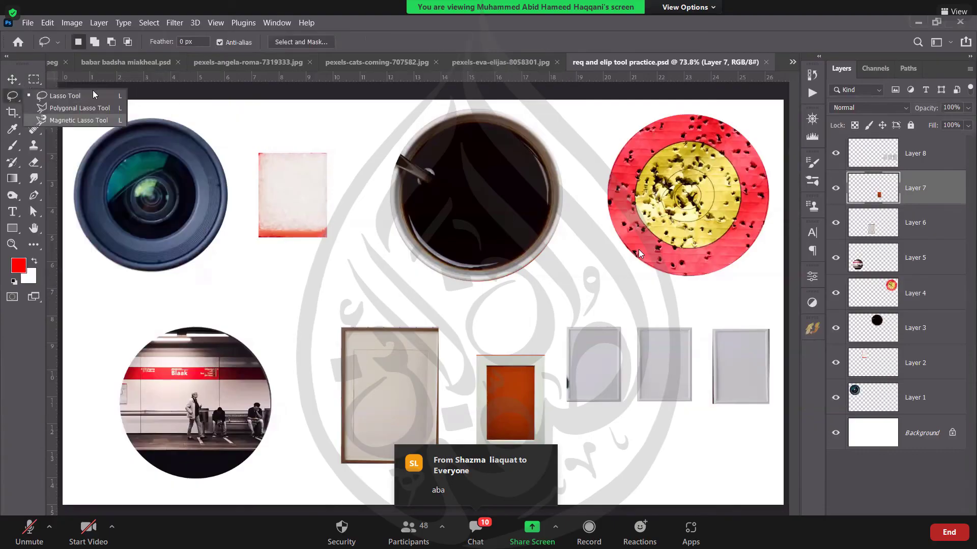
pyautogui.rightClick(30, 81)
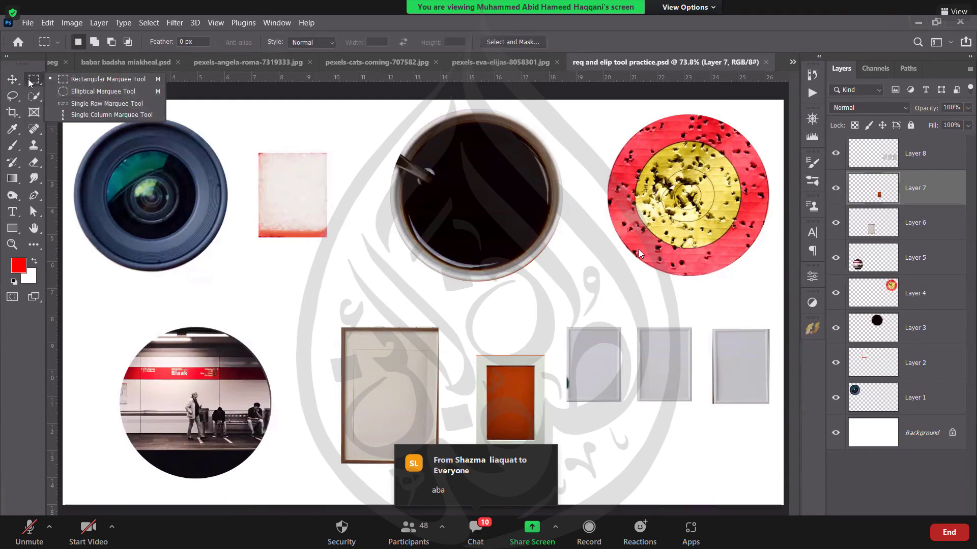
pyautogui.click(31, 82)
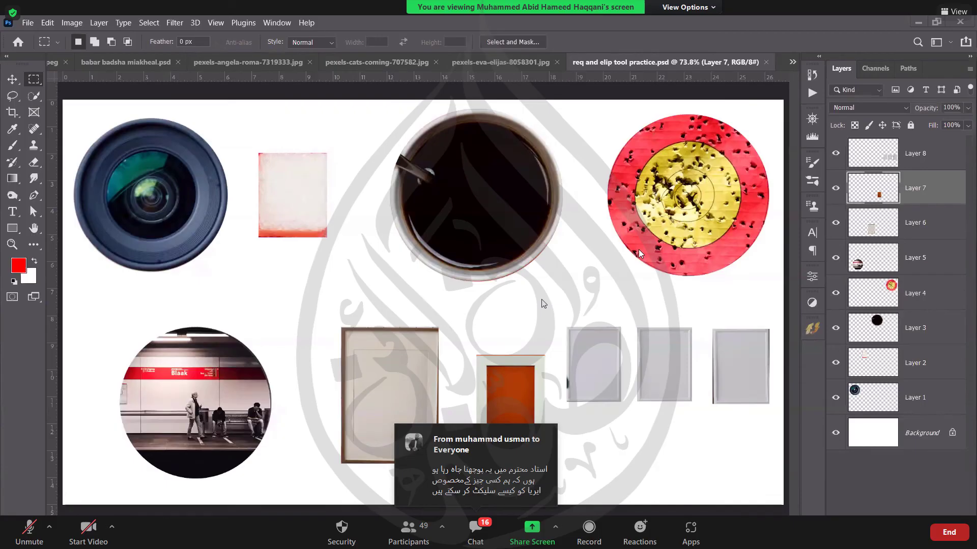
pyautogui.click(13, 244)
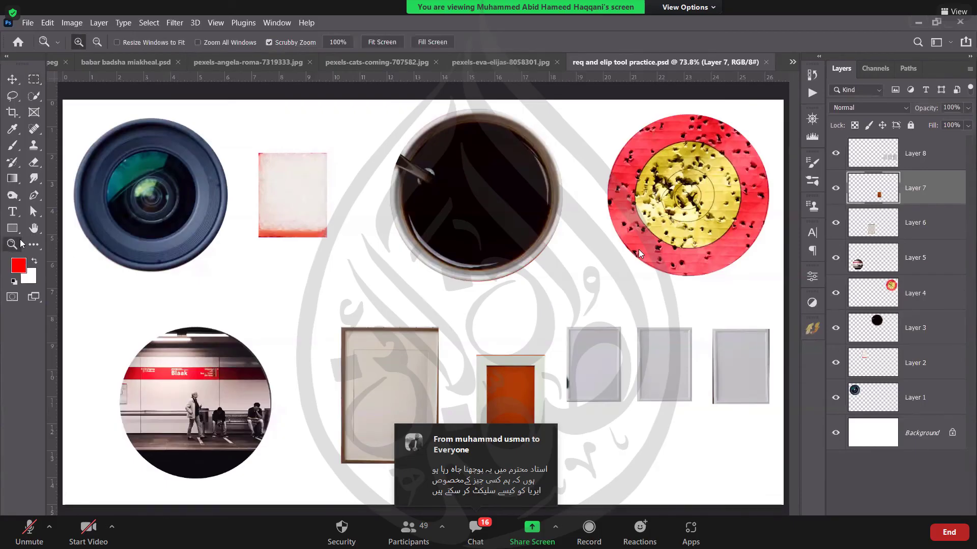
pyautogui.click(16, 81)
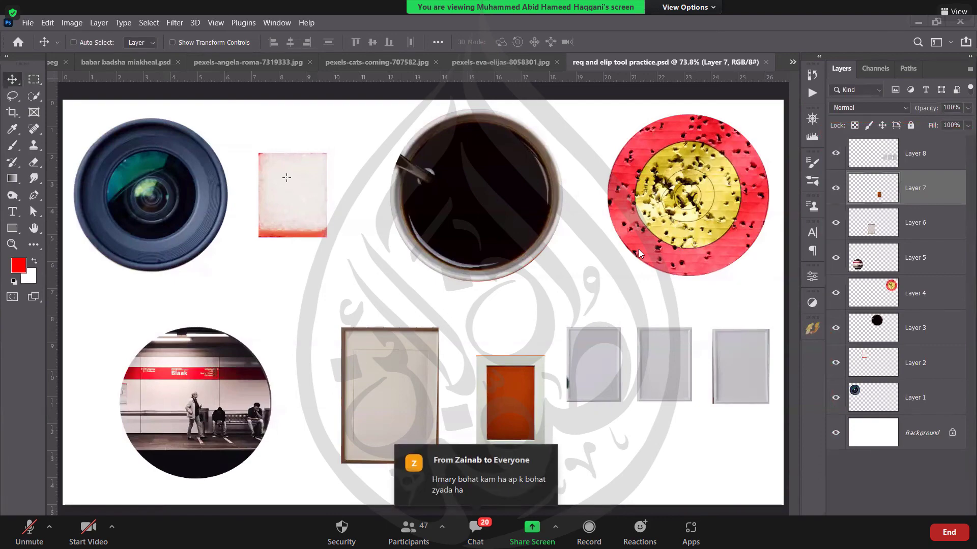
# - Select the inner glass circle of the camera lens with the Elliptical Marquee tool
pyautogui.scroll(1, 286, 177)
pyautogui.scroll(1, 286, 177)
pyautogui.moveTo(287, 177); pyautogui.dragTo(492, 207)
pyautogui.hotkey('shift', 'm')
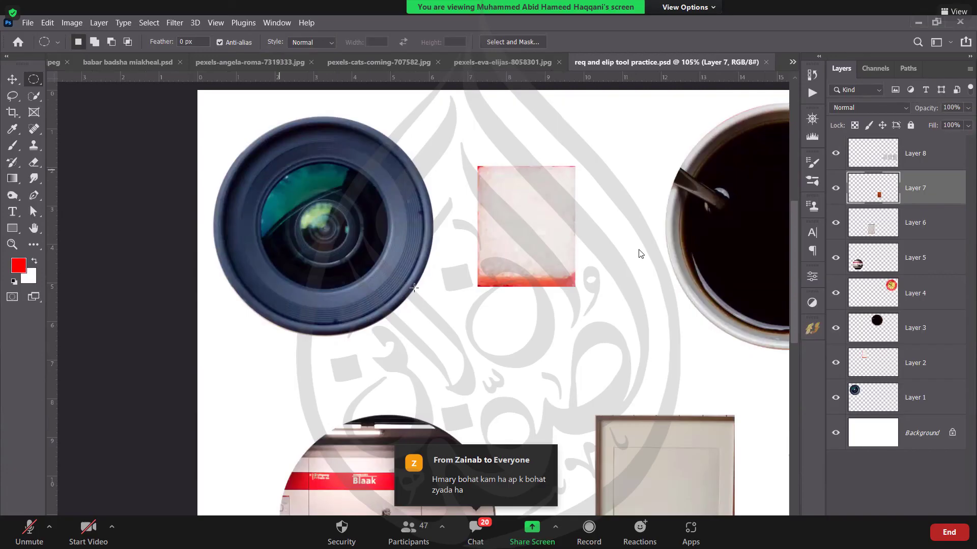
pyautogui.moveTo(388, 288); pyautogui.dragTo(262, 163)
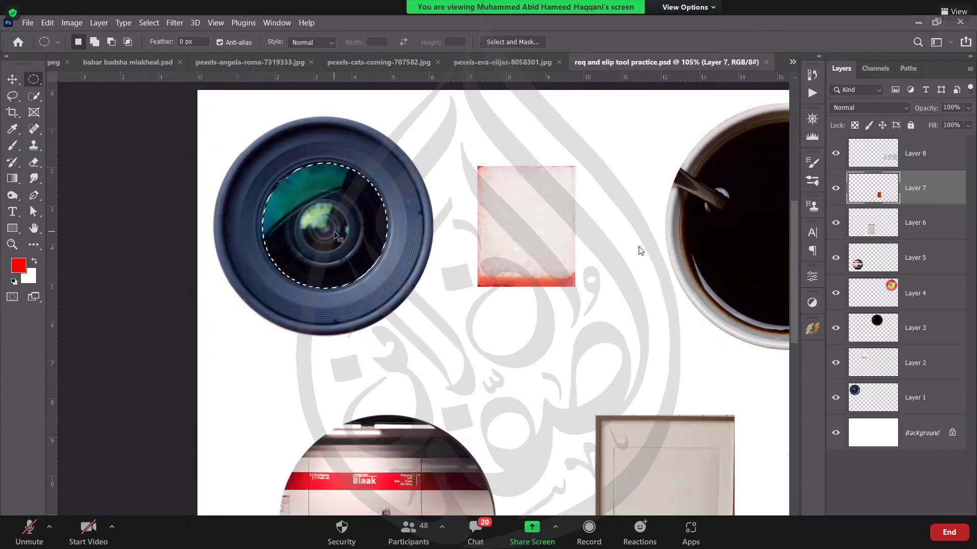
# - Leave the full-screen Zoom view and connect the computer to the Xiaomi 11T Wi-Fi network
pyautogui.doubleClick(377, 232)
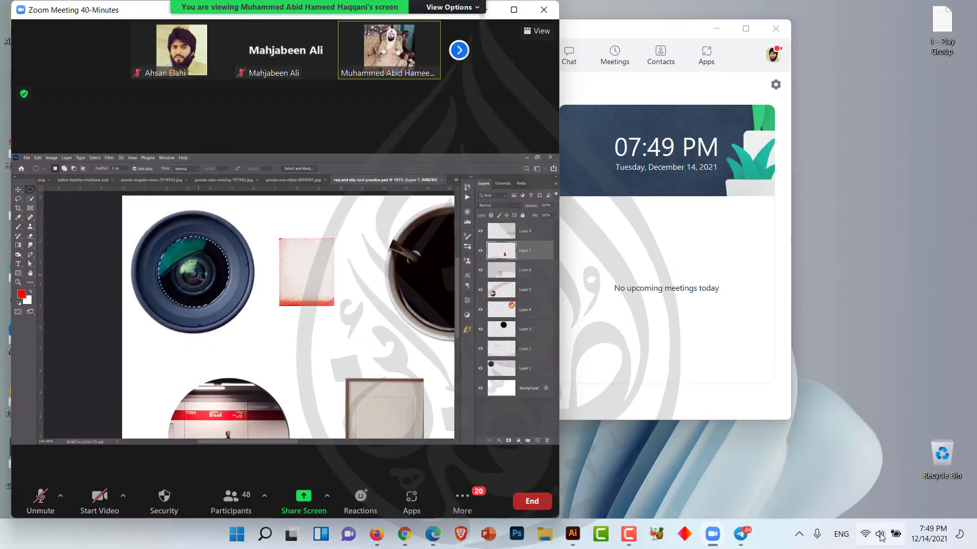
pyautogui.click(866, 534)
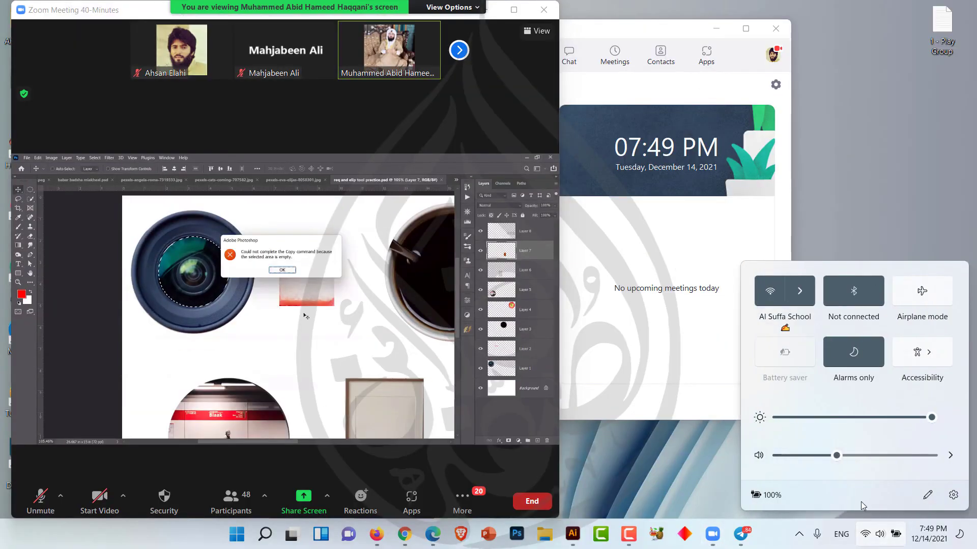
pyautogui.click(800, 300)
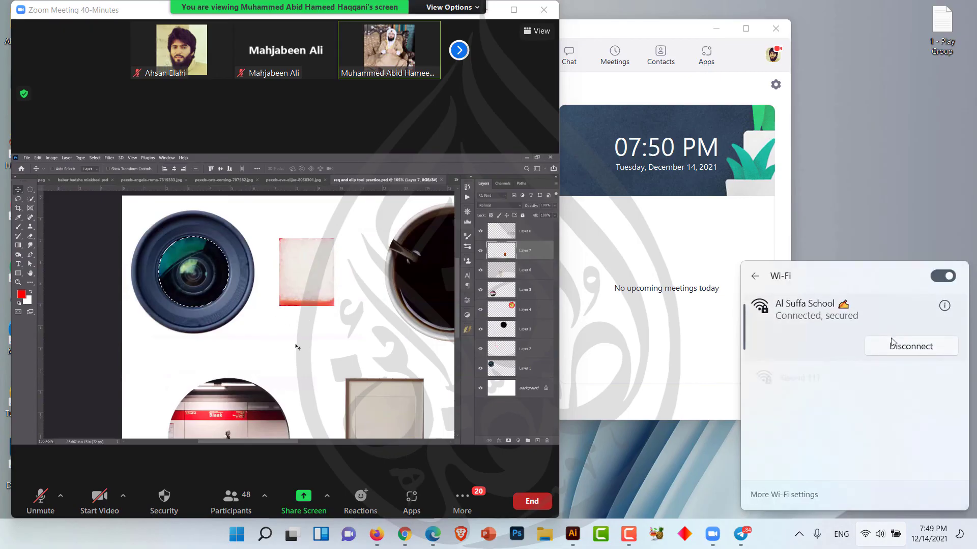
pyautogui.click(789, 382)
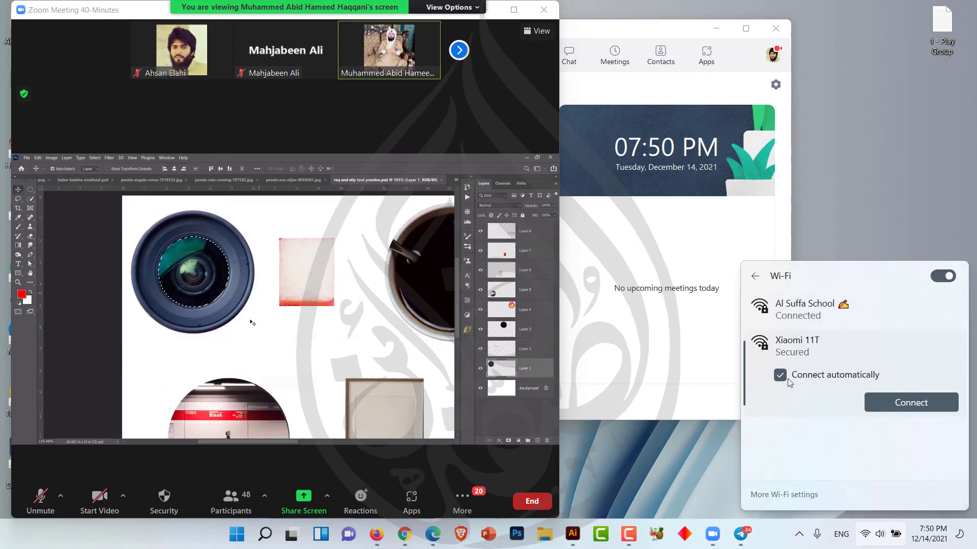
pyautogui.click(911, 402)
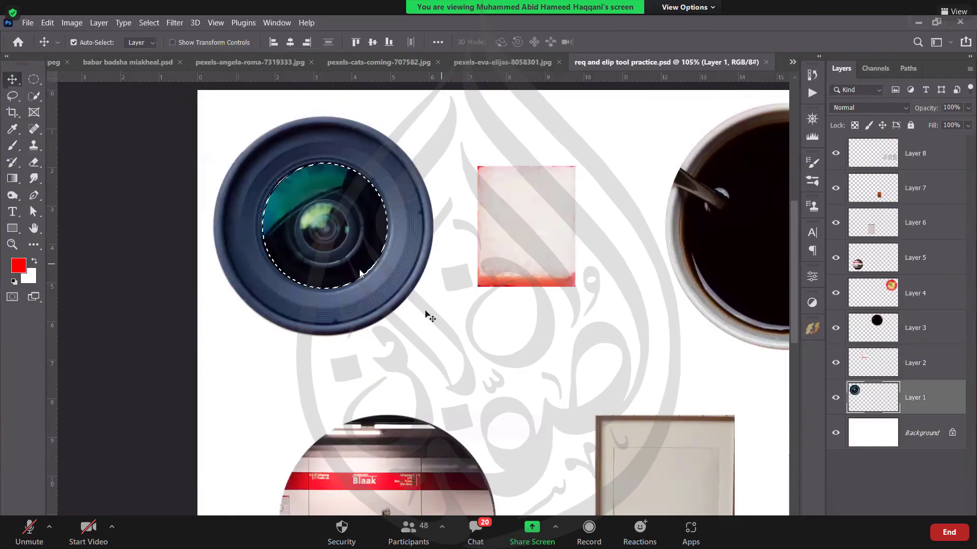
# - Duplicate the selected inner lens circle from Layer 1 onto a new layer and move the copy below the pale red-edged square
pyautogui.hotkey('ctrl', 'j')
pyautogui.moveTo(331, 336); pyautogui.dragTo(520, 473)
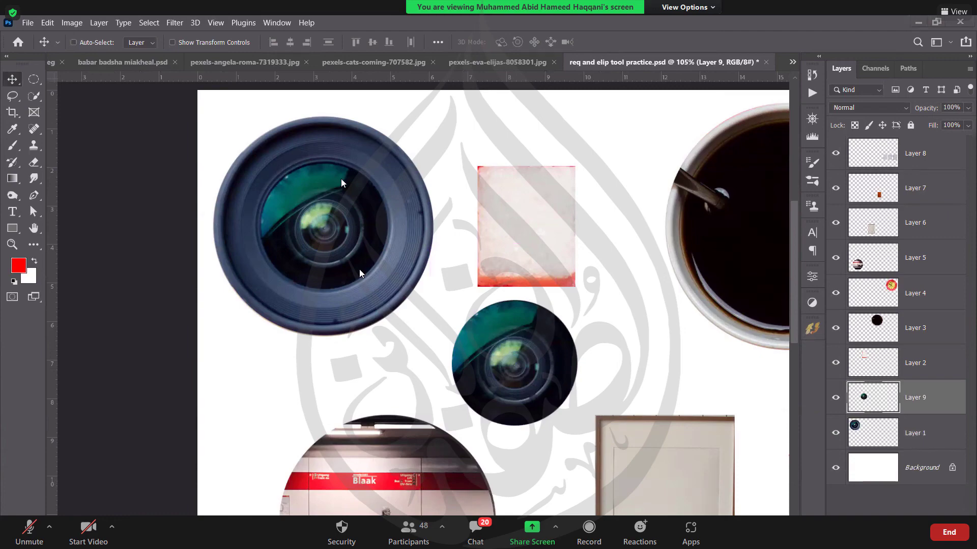
# - Leave the full-screen Zoom view and check the computer's current Wi-Fi connection
pyautogui.press('Escape')
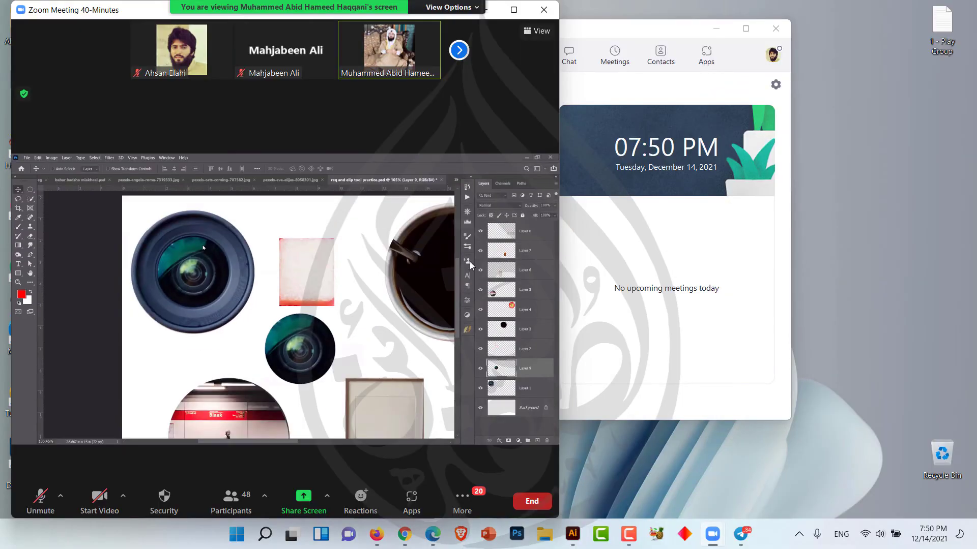
pyautogui.doubleClick(401, 278)
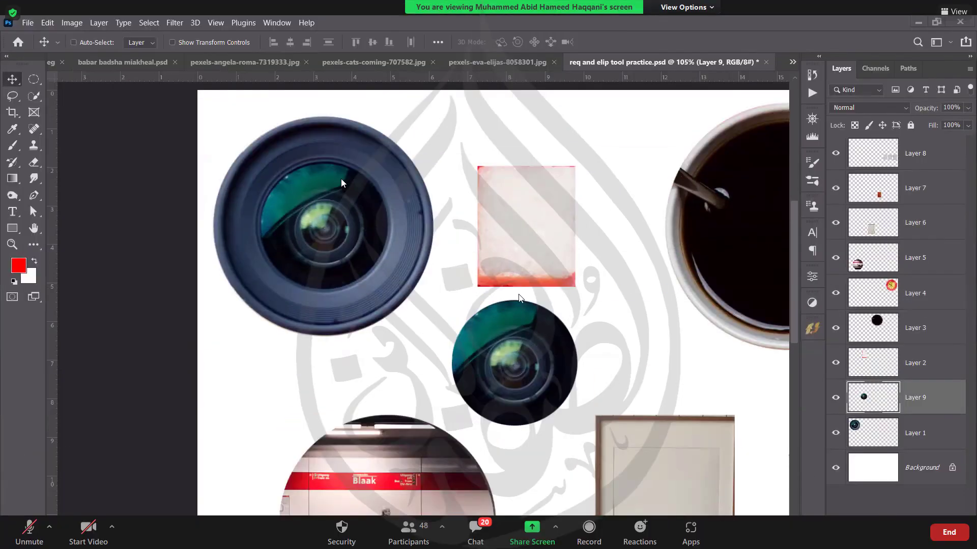
pyautogui.press('Escape')
pyautogui.click(871, 534)
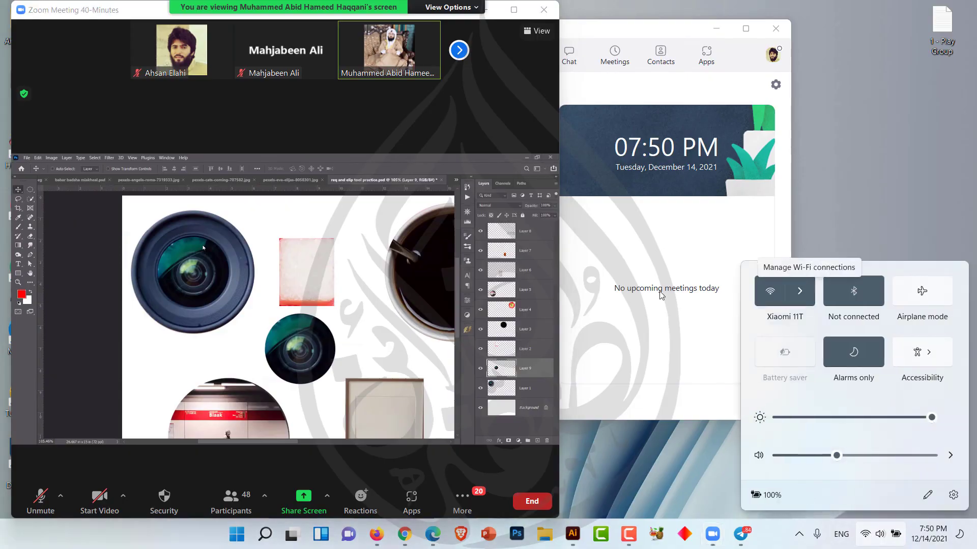
pyautogui.doubleClick(486, 277)
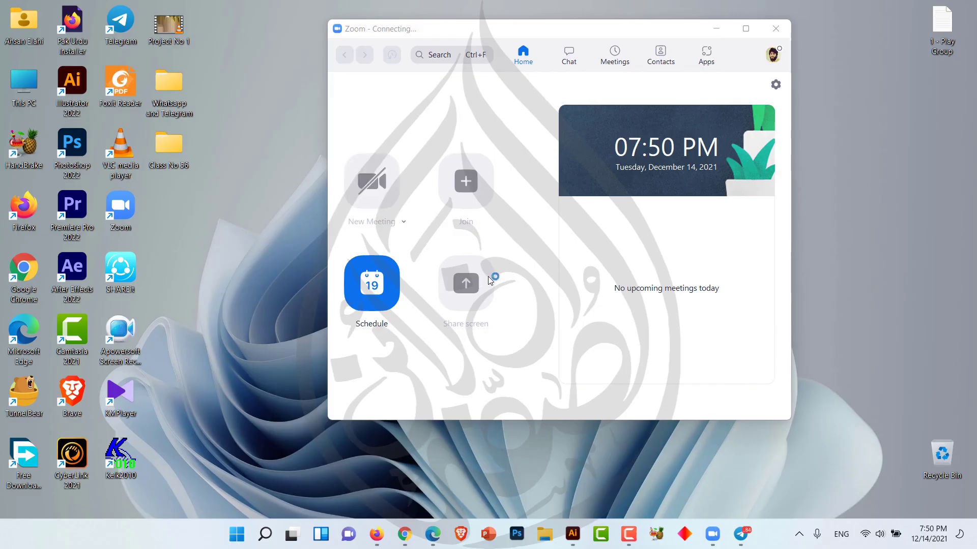
# - Switch the computer's Wi-Fi connection to the Al Suffa School network
pyautogui.click(877, 534)
pyautogui.click(799, 291)
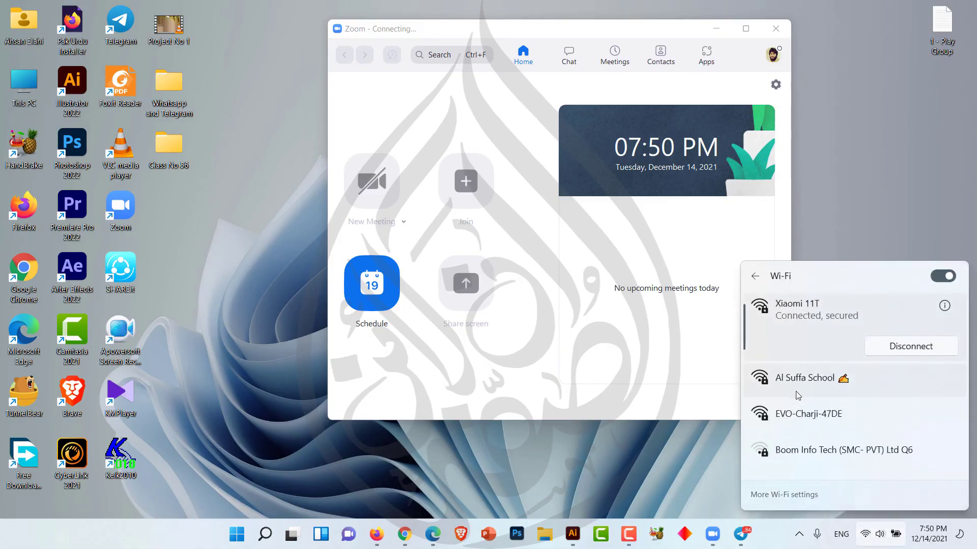
pyautogui.click(806, 384)
pyautogui.click(910, 402)
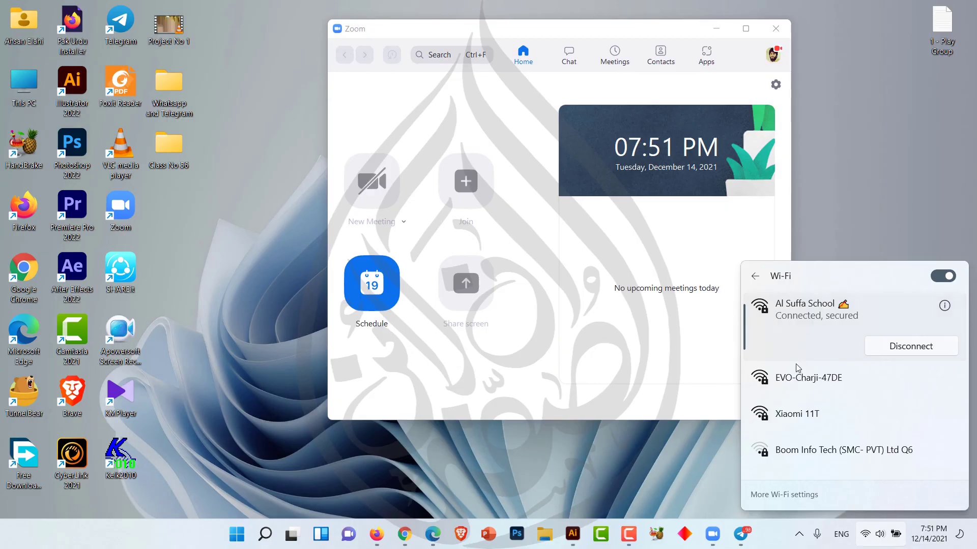
pyautogui.click(539, 469)
pyautogui.click(717, 31)
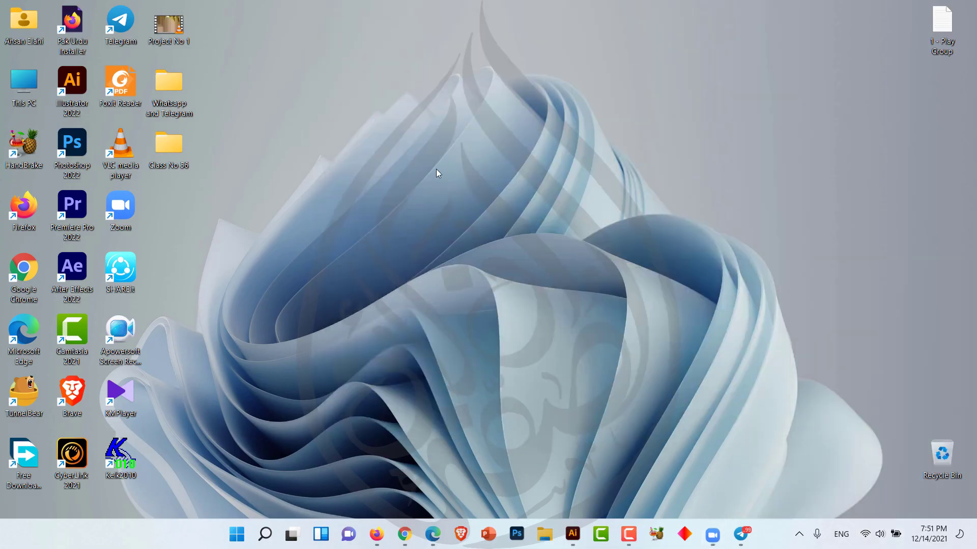
pyautogui.rightClick(436, 169)
pyautogui.click(500, 226)
pyautogui.click(713, 534)
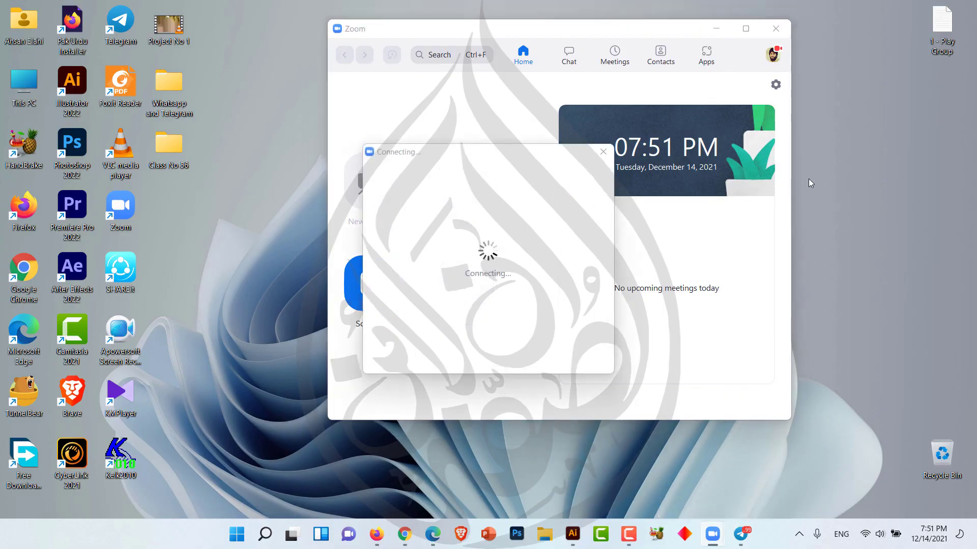
pyautogui.rightClick(819, 133)
pyautogui.click(697, 186)
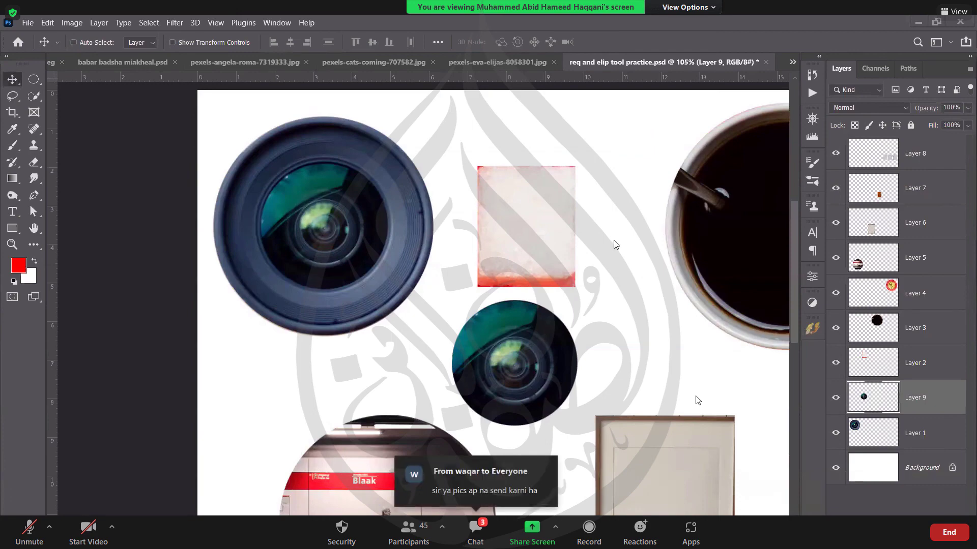
# - Scale the whole camera lens on Layer 1 down to 40.25% and apply the transformation
pyautogui.keyDown('ctrl'); pyautogui.click(333, 211); pyautogui.keyUp('ctrl')
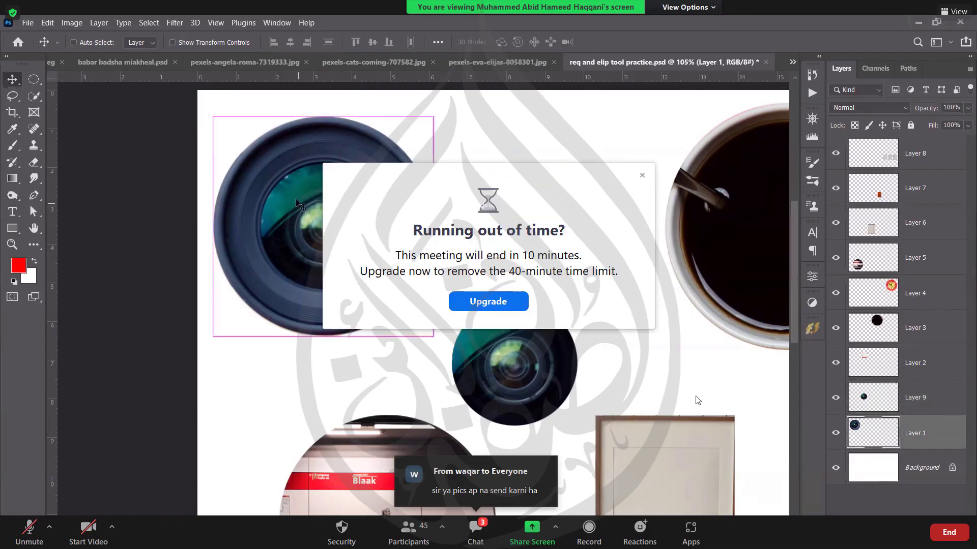
pyautogui.click(642, 175)
pyautogui.hotkey('ctrl', 't')
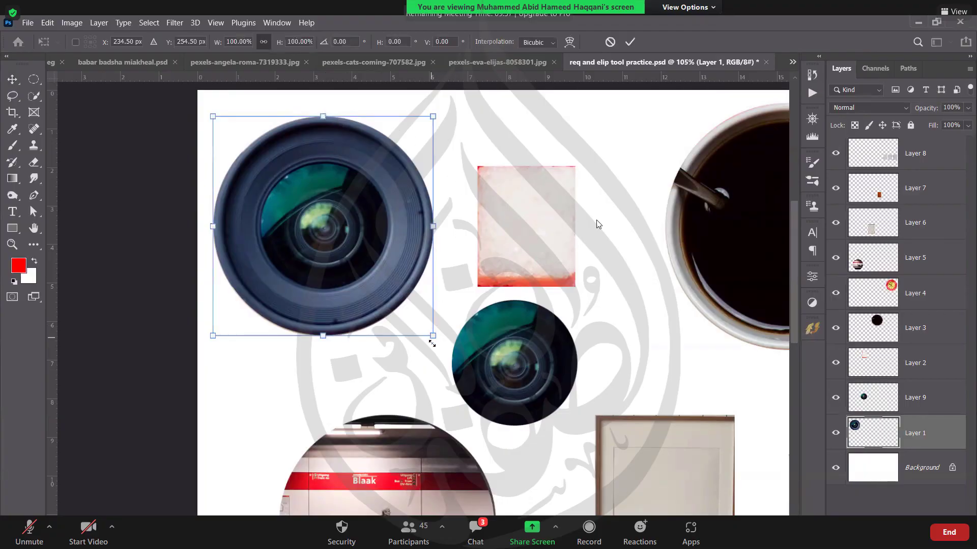
pyautogui.moveTo(428, 331); pyautogui.dragTo(301, 205)
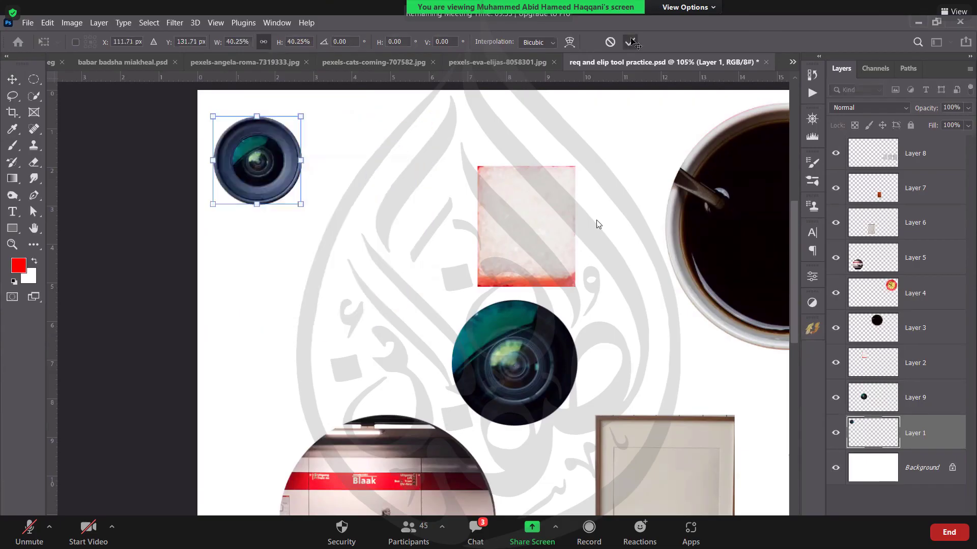
pyautogui.click(630, 42)
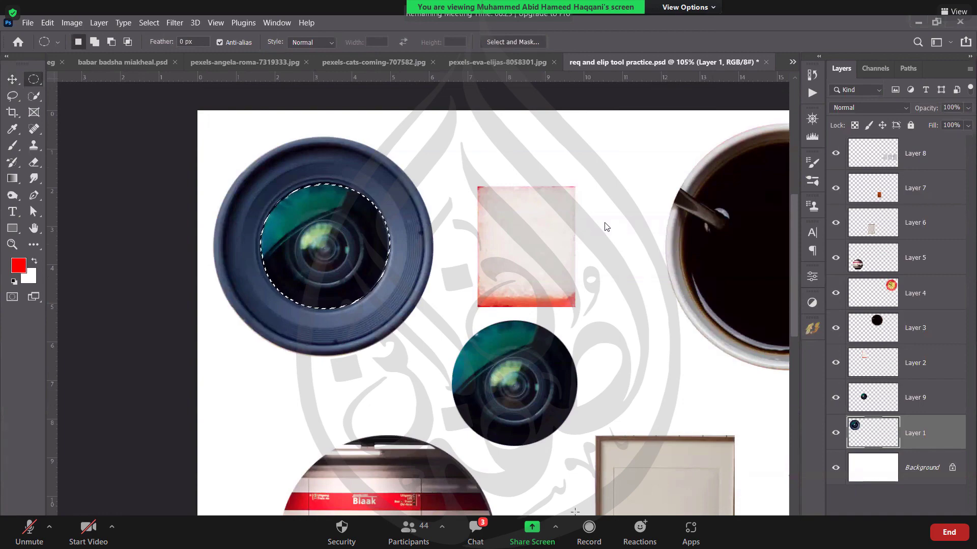
# - Deselect the inner circle of the camera lens and open the Edit Toolbar settings
pyautogui.hotkey('ctrl', 'd')
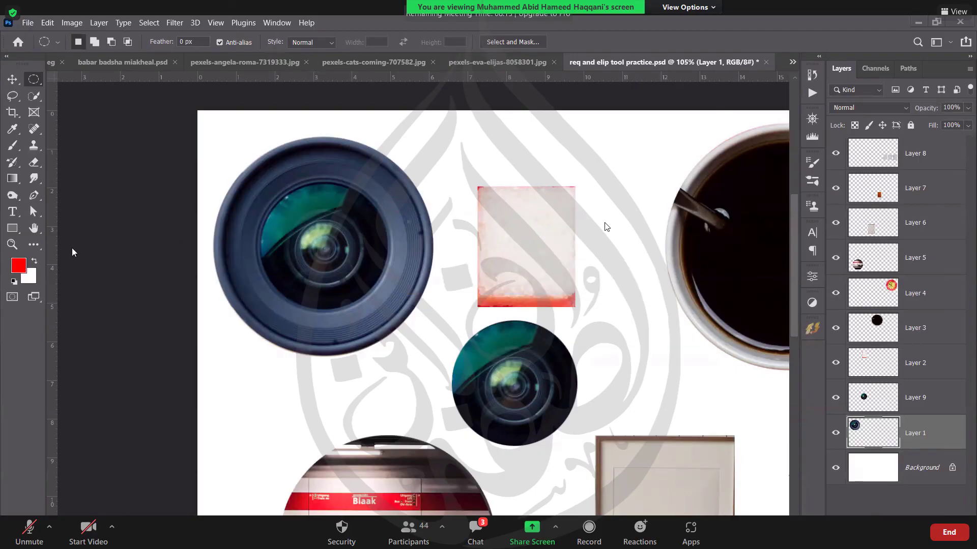
pyautogui.click(35, 246)
pyautogui.click(34, 246)
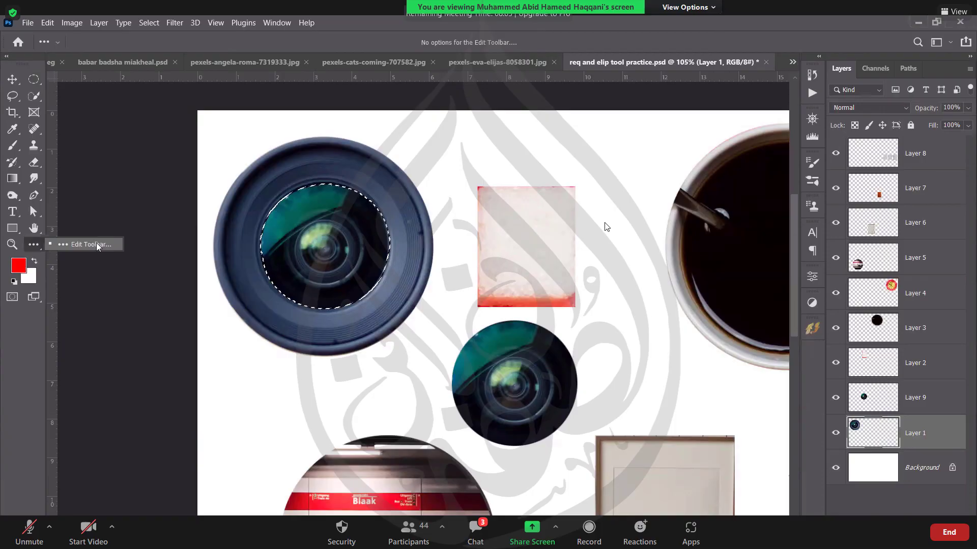
pyautogui.click(96, 244)
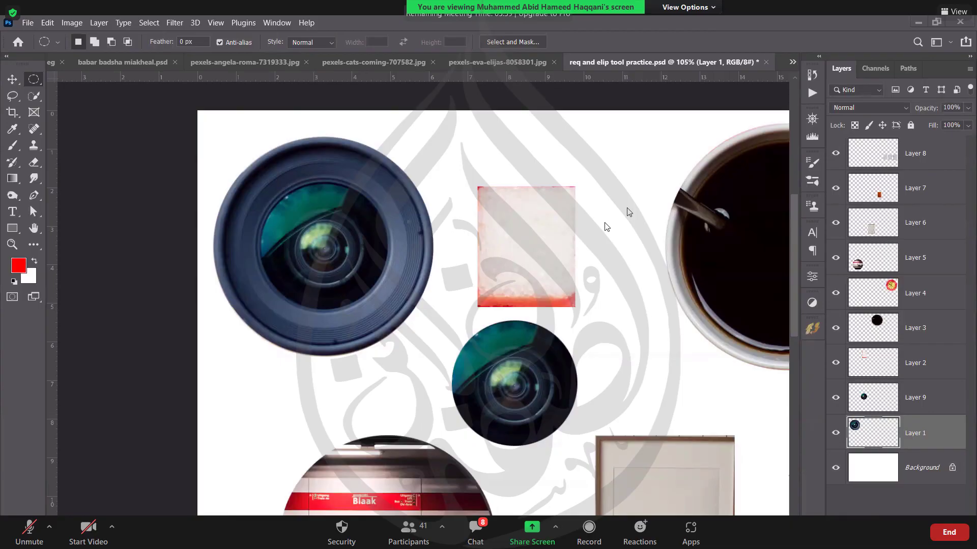
# - Unmute the microphone in the Zoom meeting and leave the full-screen view
pyautogui.click(29, 532)
pyautogui.doubleClick(507, 306)
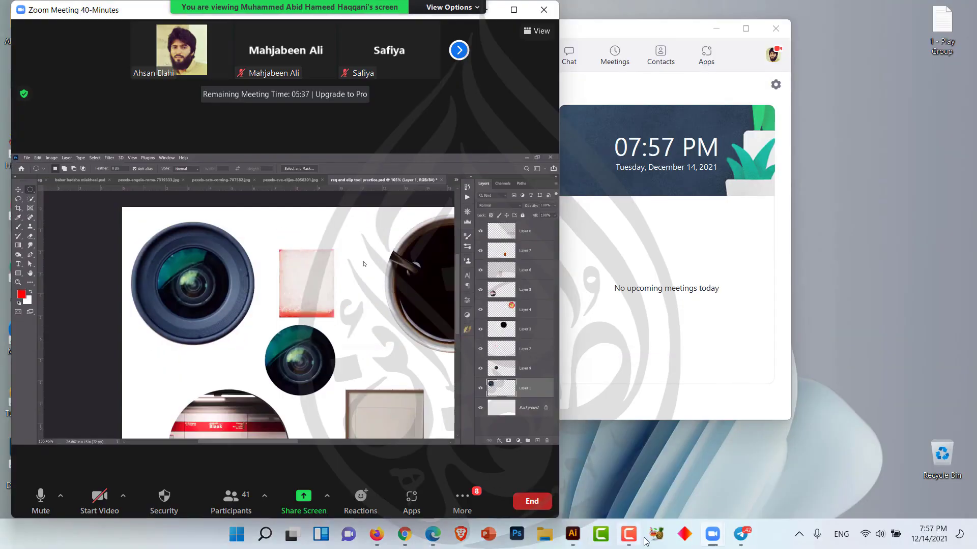
pyautogui.doubleClick(488, 325)
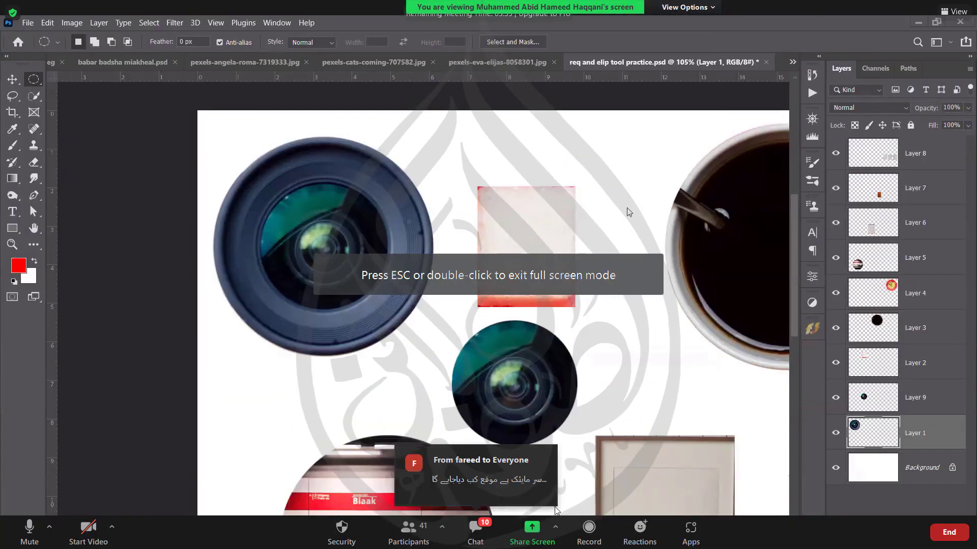
pyautogui.doubleClick(489, 328)
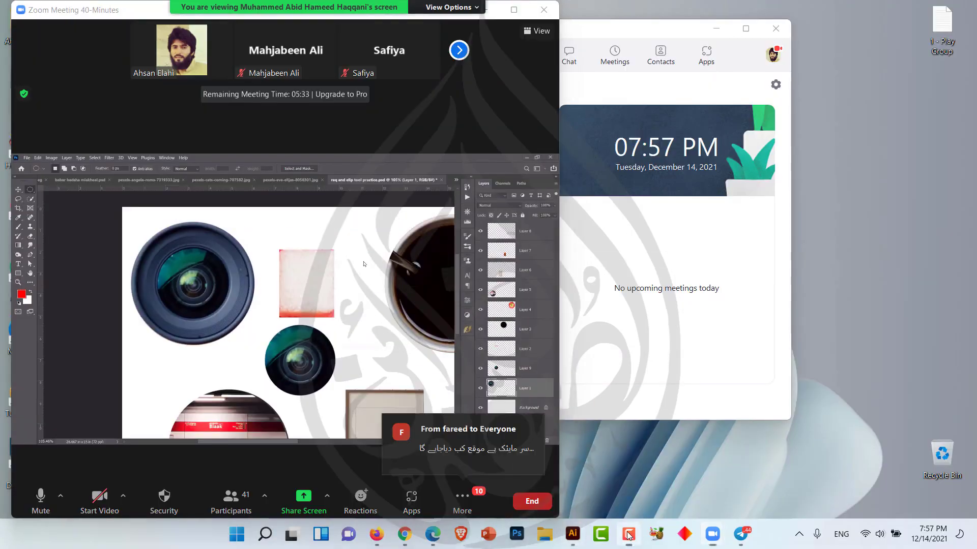